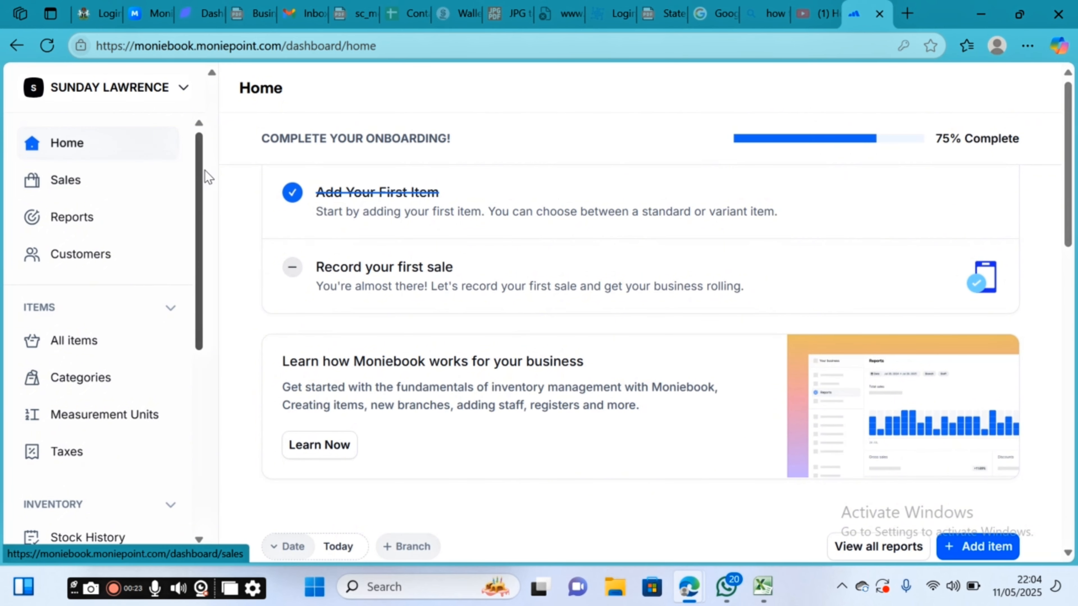
- Open the list of all items and export the inventory report
left_click_drag(199, 159, 200, 185)
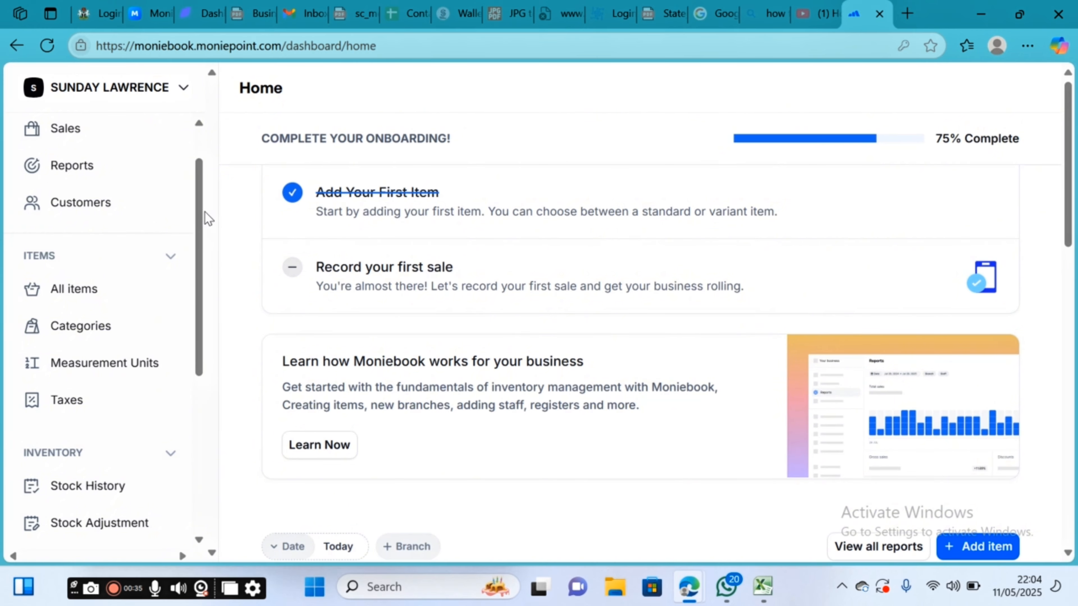
left_click(102, 290)
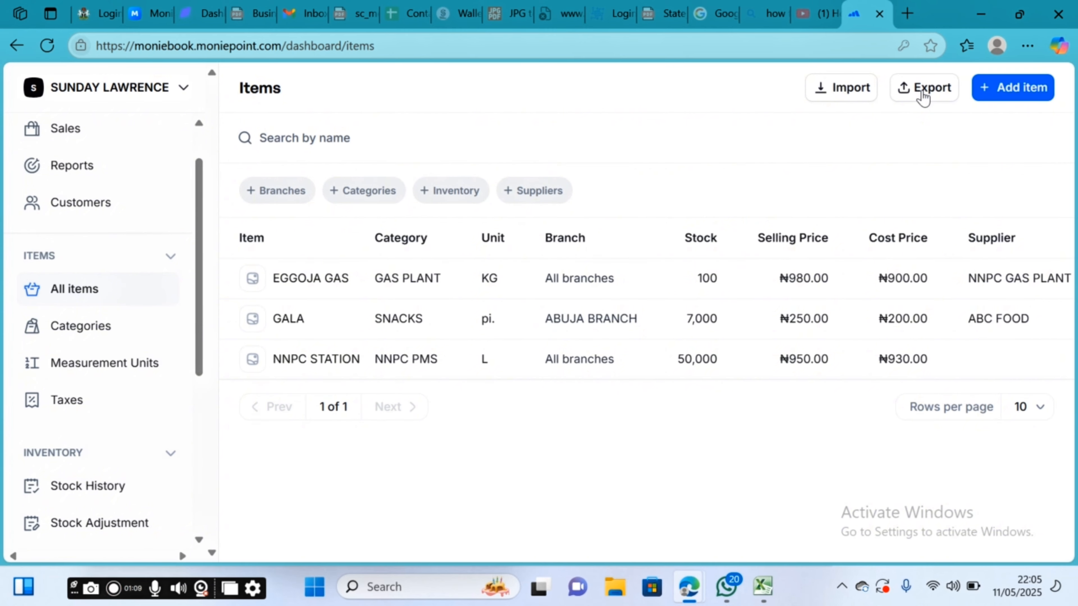
left_click(923, 89)
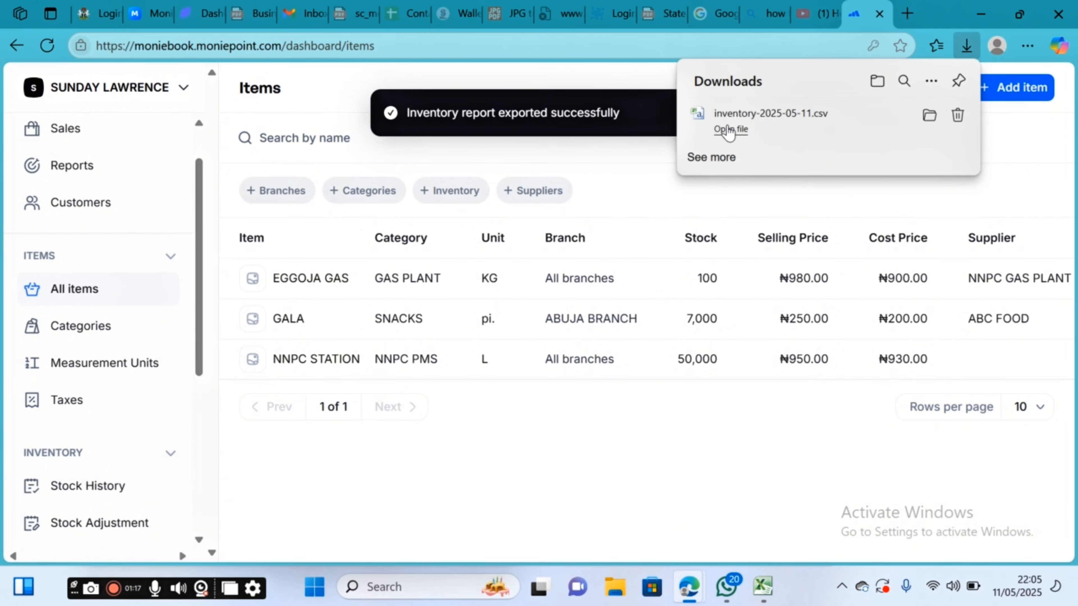
- Open the exported inventory-2025-05-11.csv in a maximized Excel window and dismiss document recovery, removing the recovered files
left_click(728, 131)
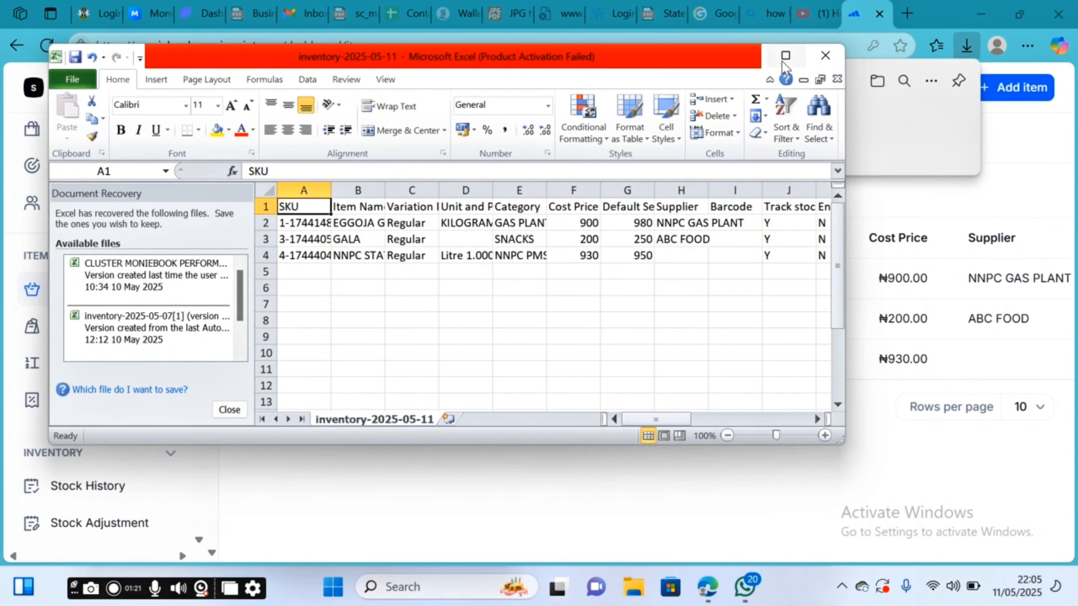
left_click(785, 55)
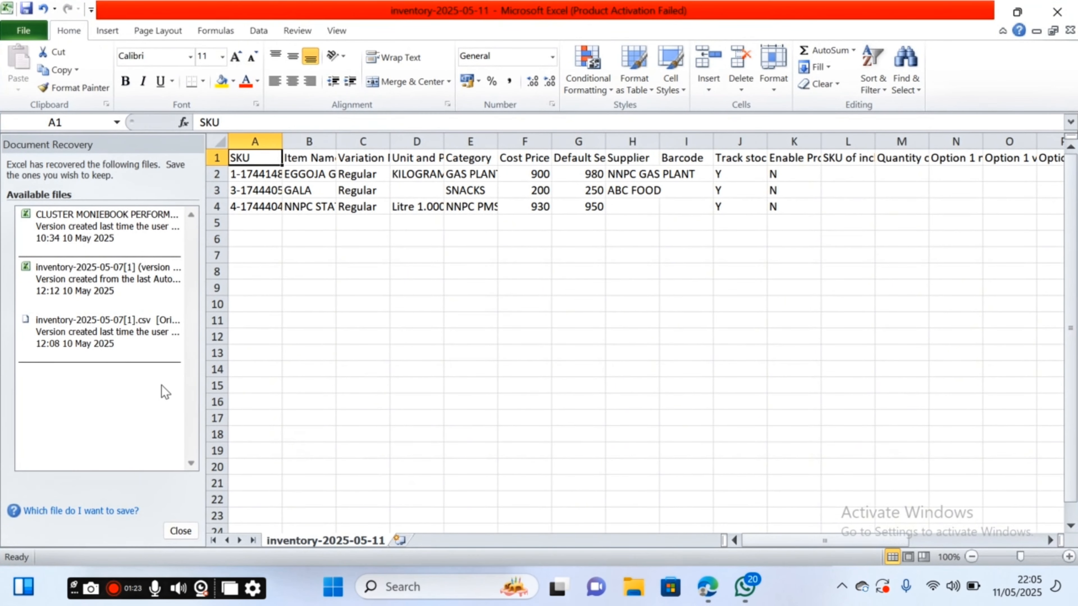
left_click(181, 531)
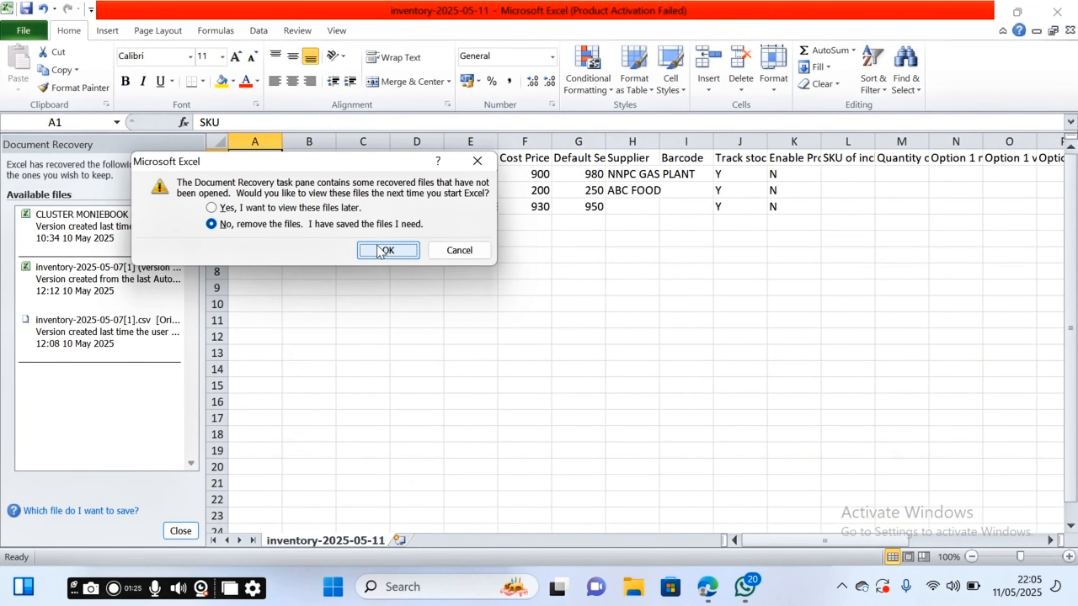
left_click(386, 250)
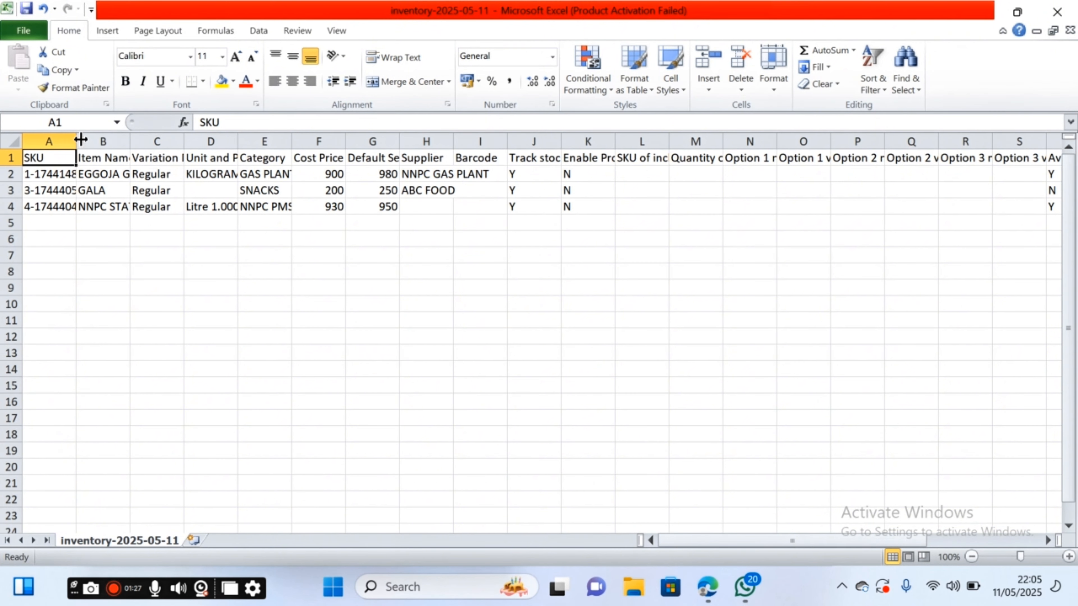
- Widen the SKU, Item Name, Variation Name, Unit and Precision, Category, Default Sell Price, Supplier and Enable Production columns
left_click_drag(77, 141, 121, 137)
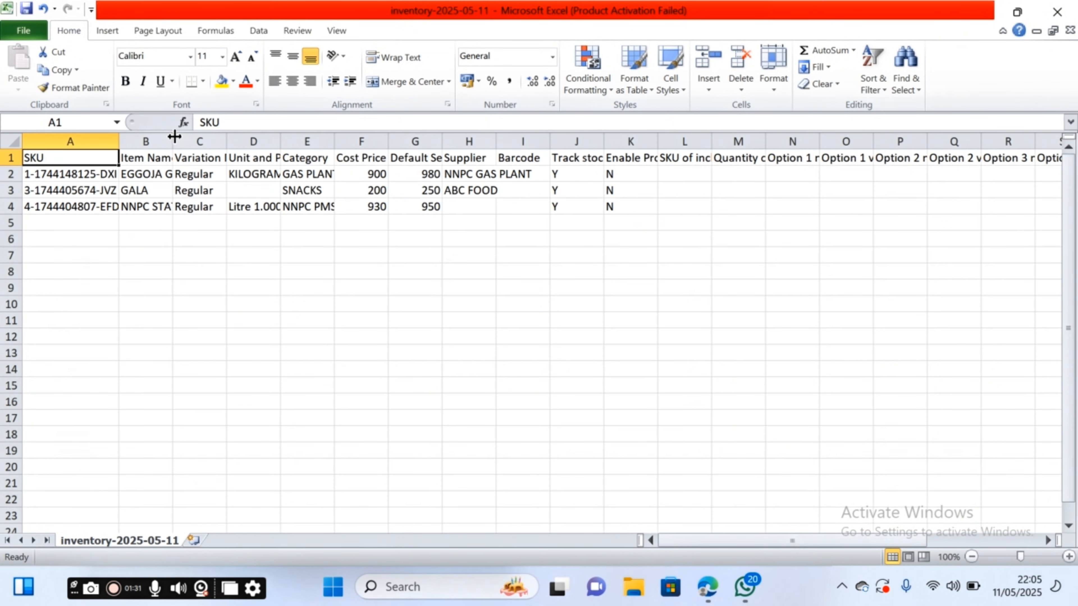
left_click_drag(173, 137, 519, 138)
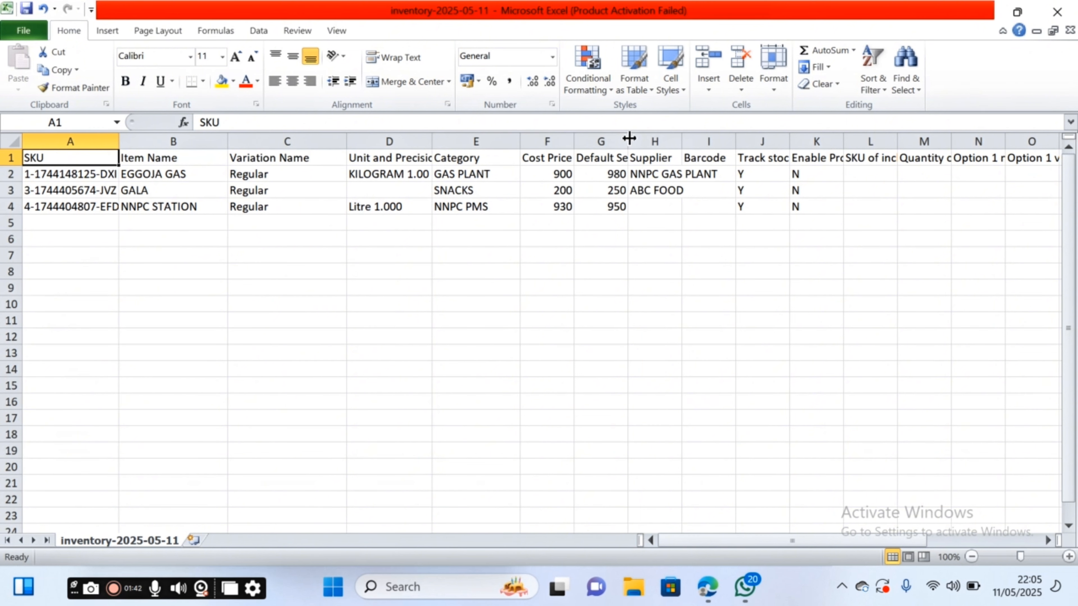
left_click_drag(629, 138, 743, 137)
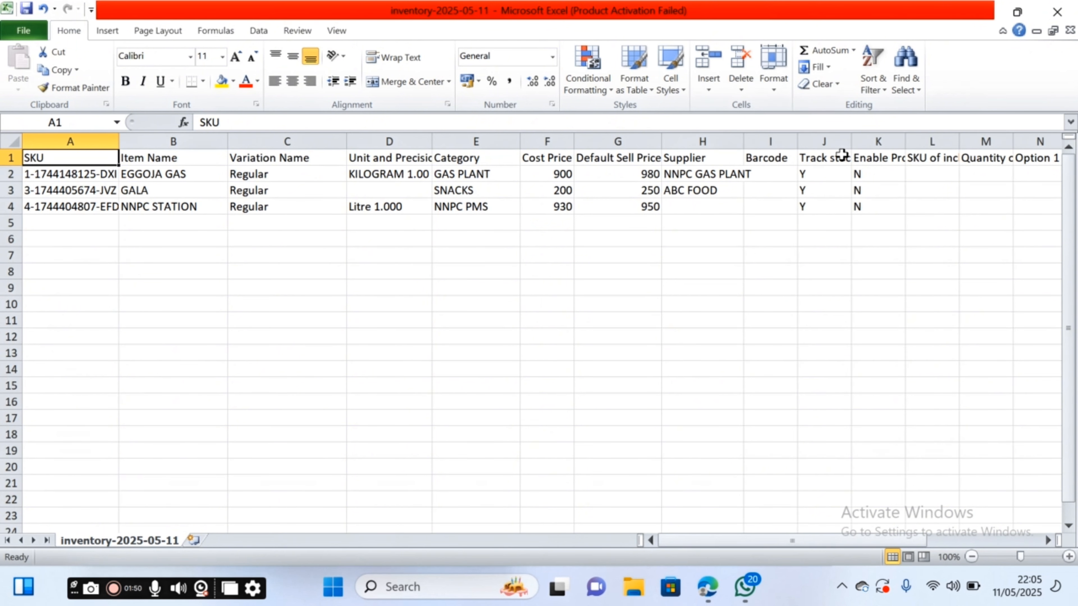
left_click_drag(905, 140, 940, 140)
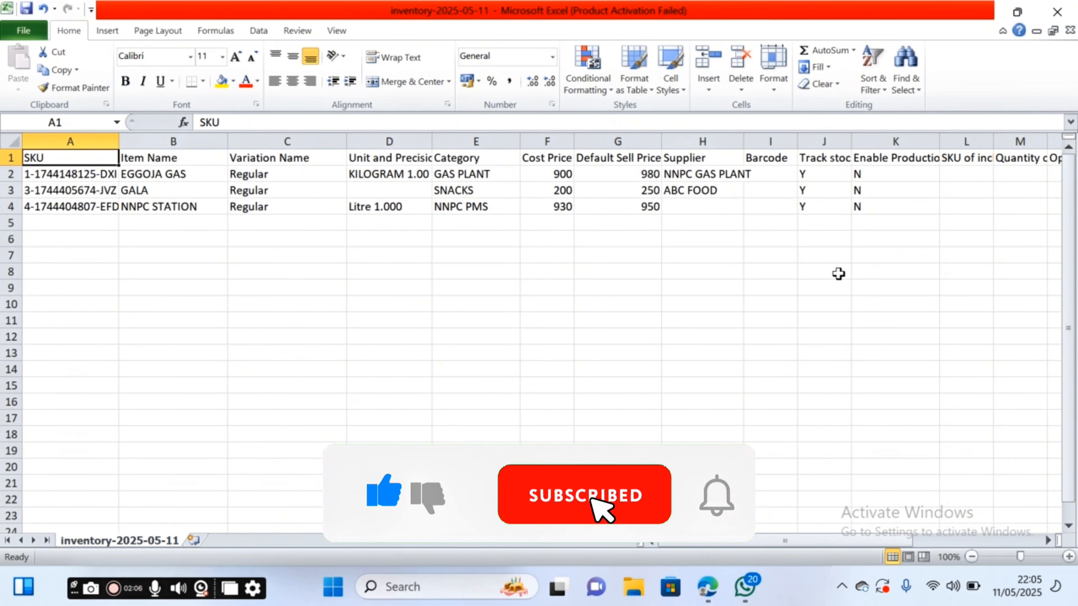
- Widen the "SKU of included" and "Quantity of included" columns to show more of their headers
left_click_drag(833, 543, 882, 537)
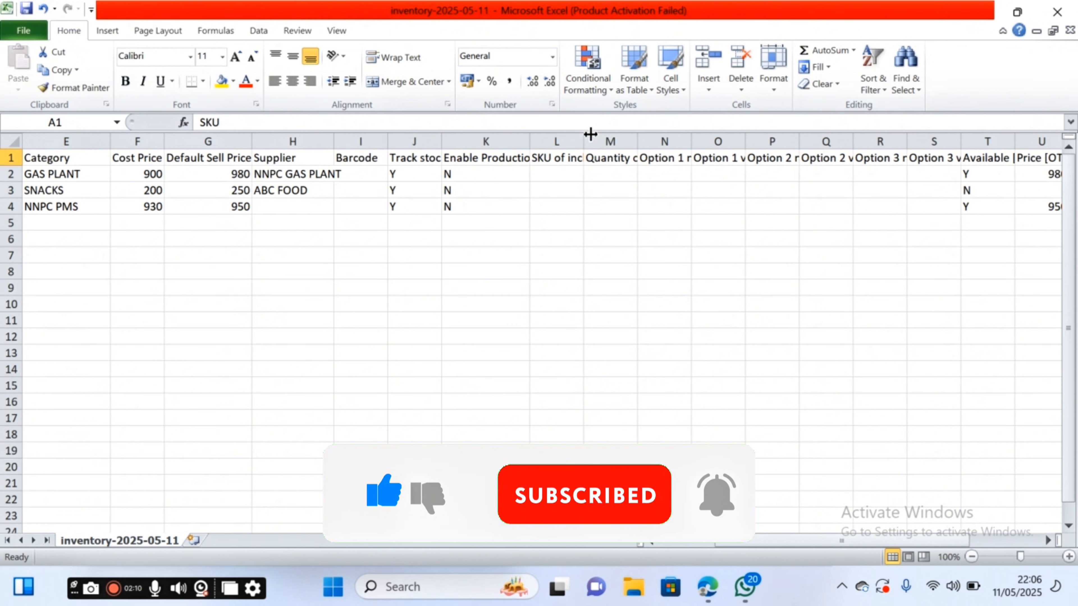
left_click_drag(585, 136, 618, 137)
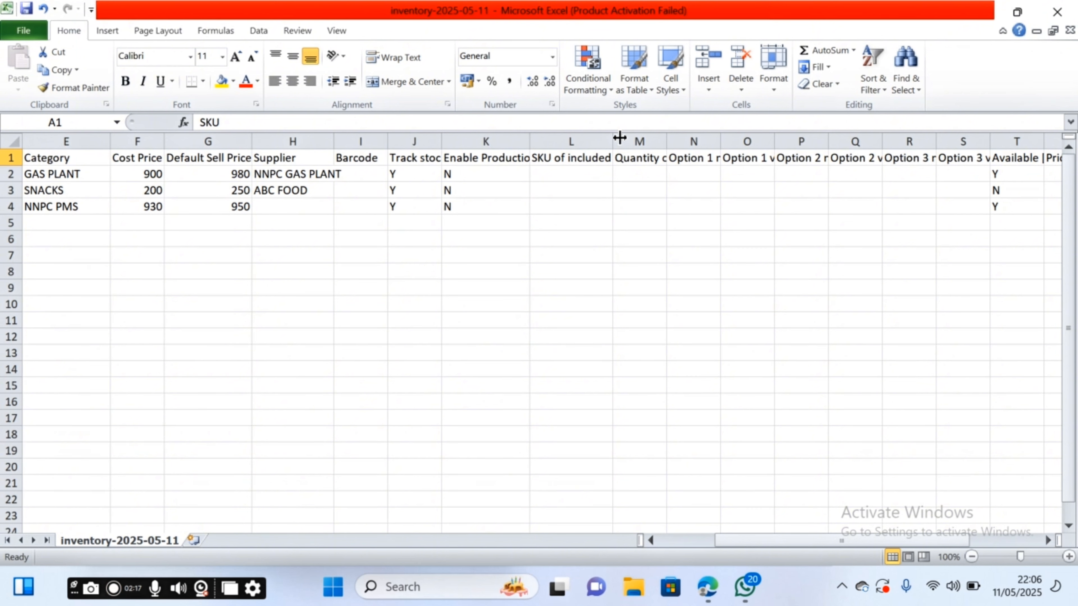
left_click_drag(667, 137, 720, 134)
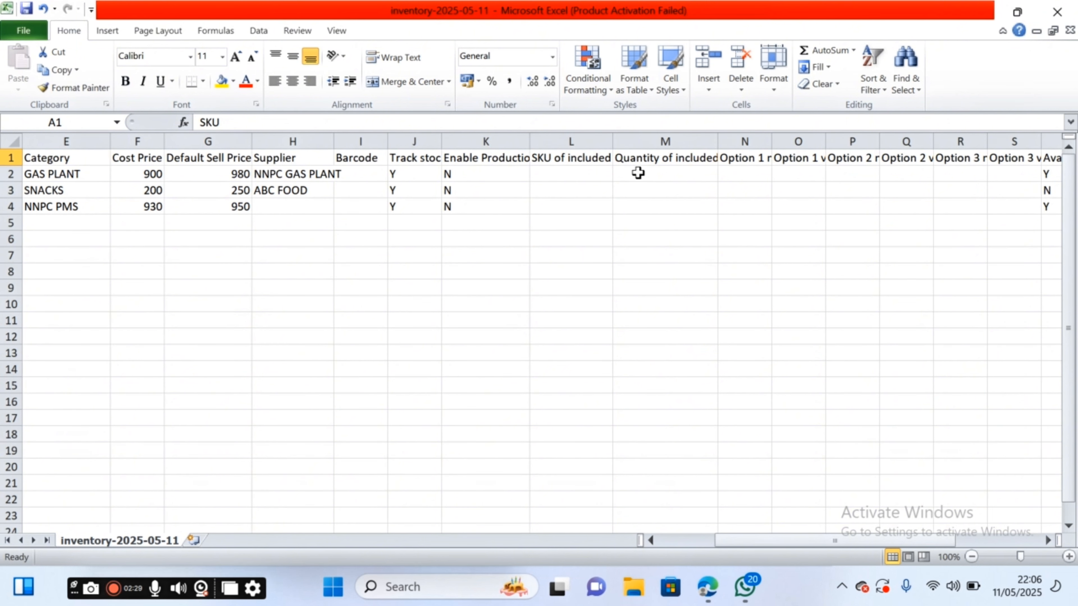
- Enter 12 as a sample quantity of included item in cell M2 and clear it again
left_click(637, 173)
type("12")
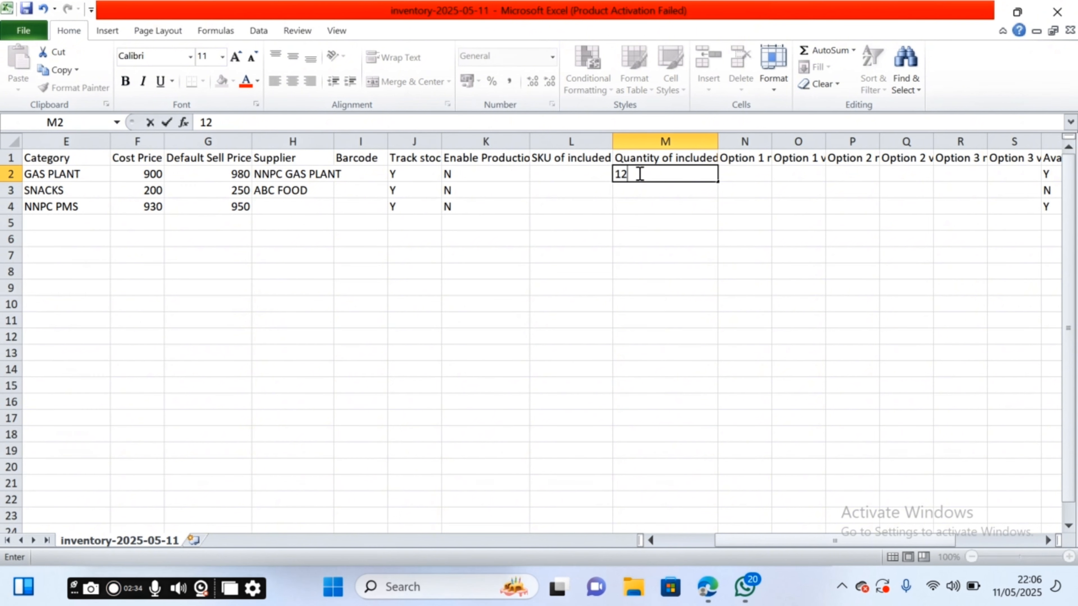
key("BackSpace")
key("BackSpace")
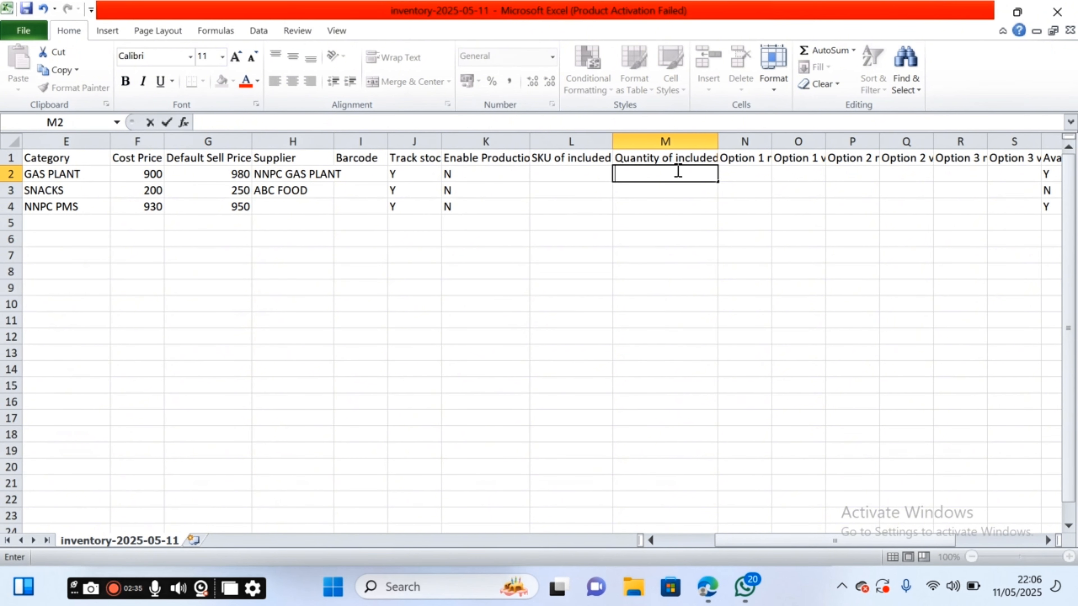
- Enter 75cl and 45cl as sample entries in the two Option 1 columns of the EGGOJA GAS row
left_click(751, 169)
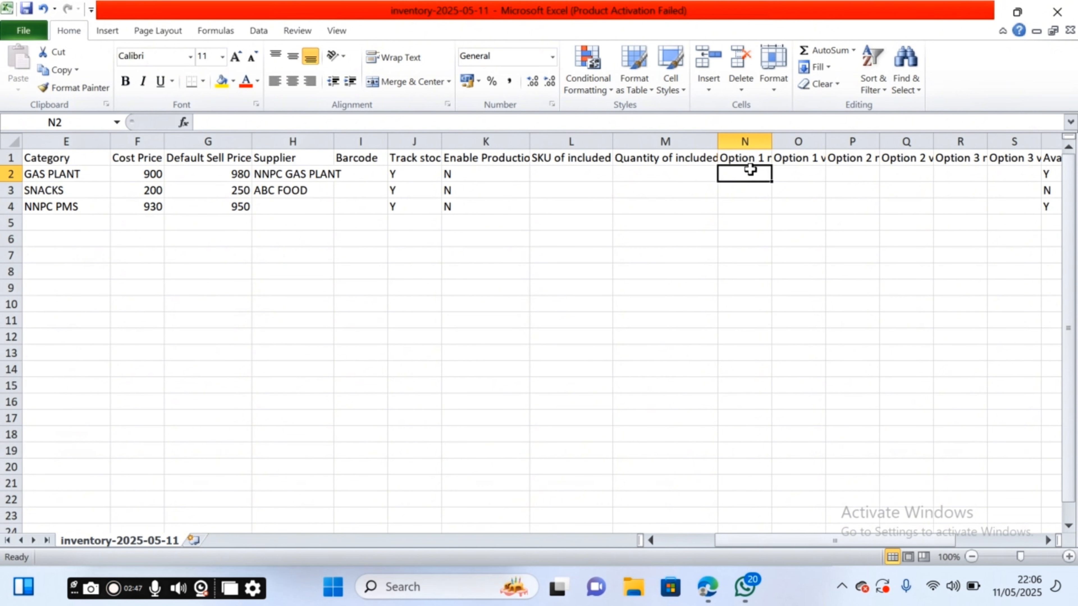
type("64")
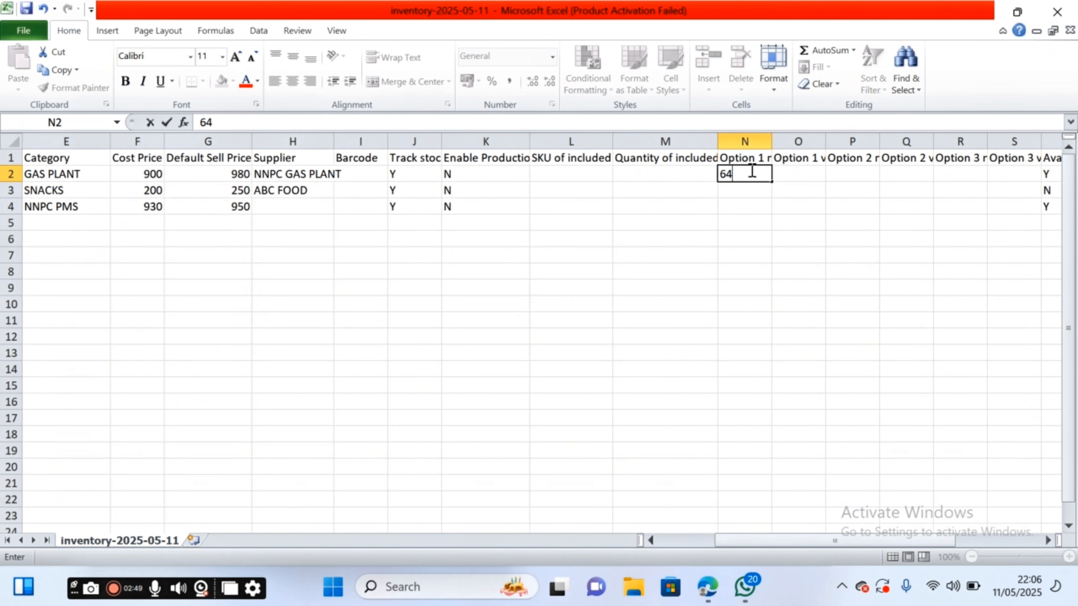
key("BackSpace")
key("BackSpace")
type("75cl")
left_click(797, 172)
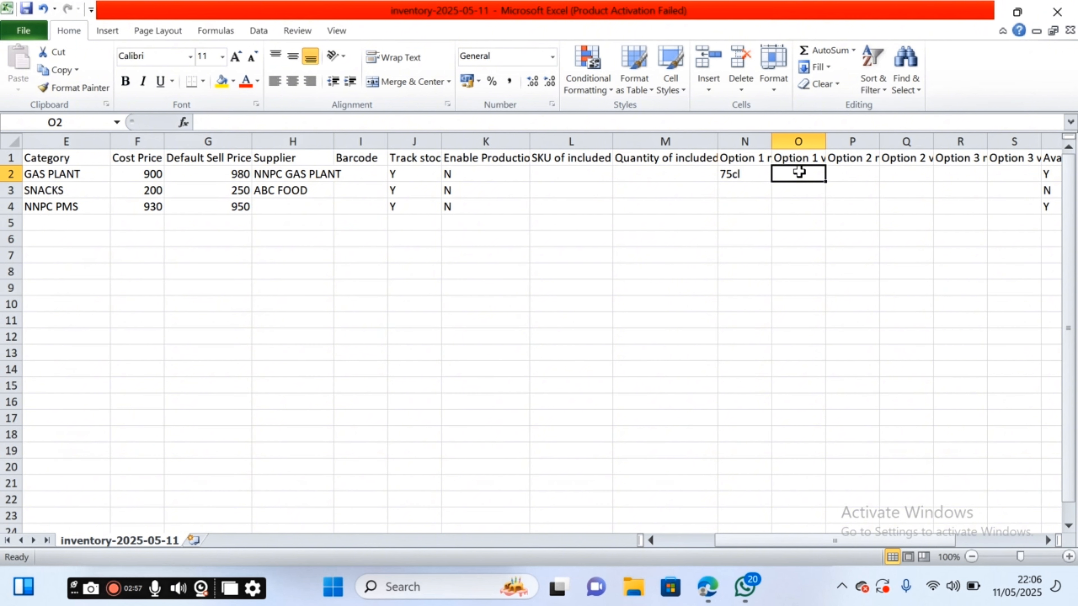
type("45cl")
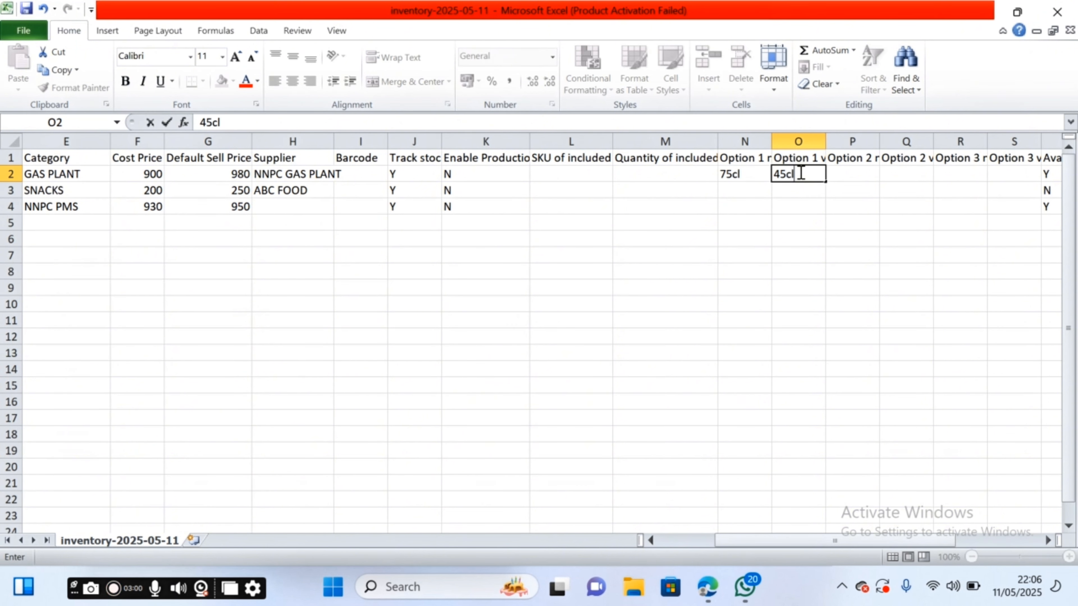
left_click(845, 176)
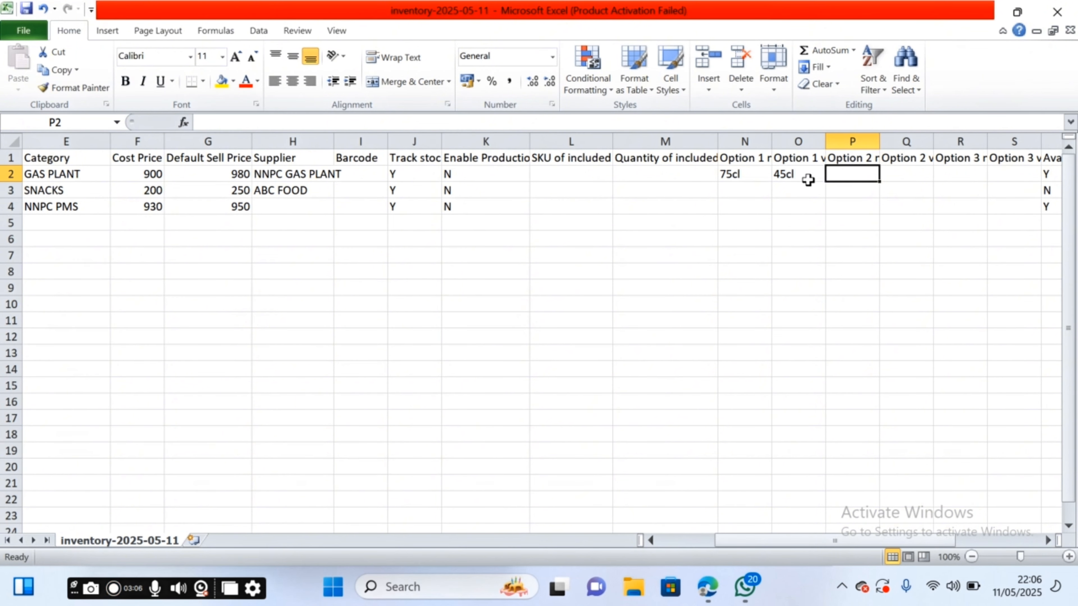
- Clear the sample entries from the two Option 1 cells, O2 and N2
left_click(807, 175)
key("BackSpace")
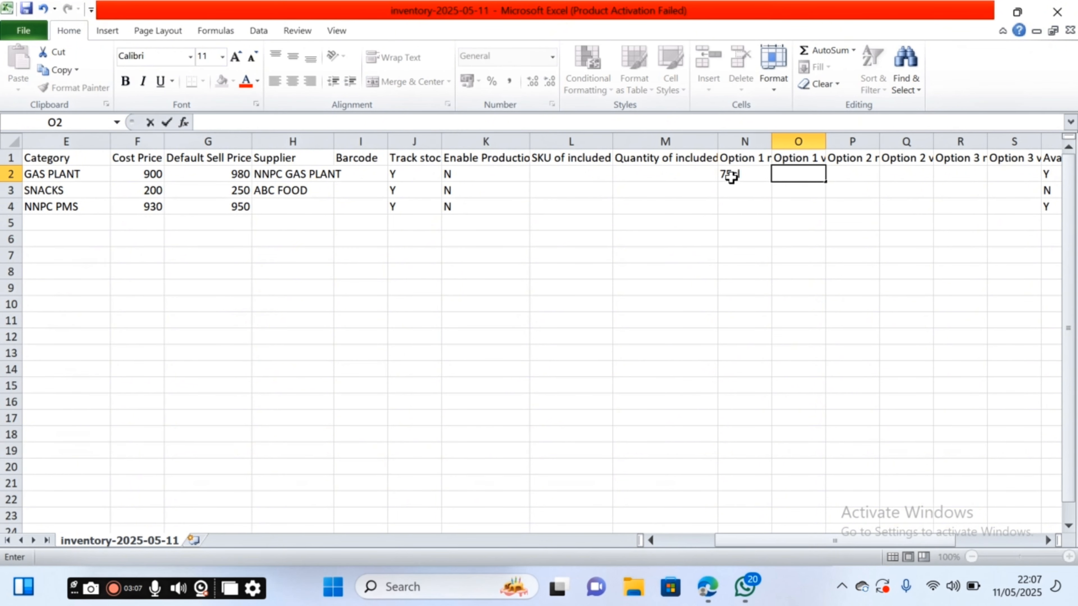
left_click(730, 174)
key("Delete")
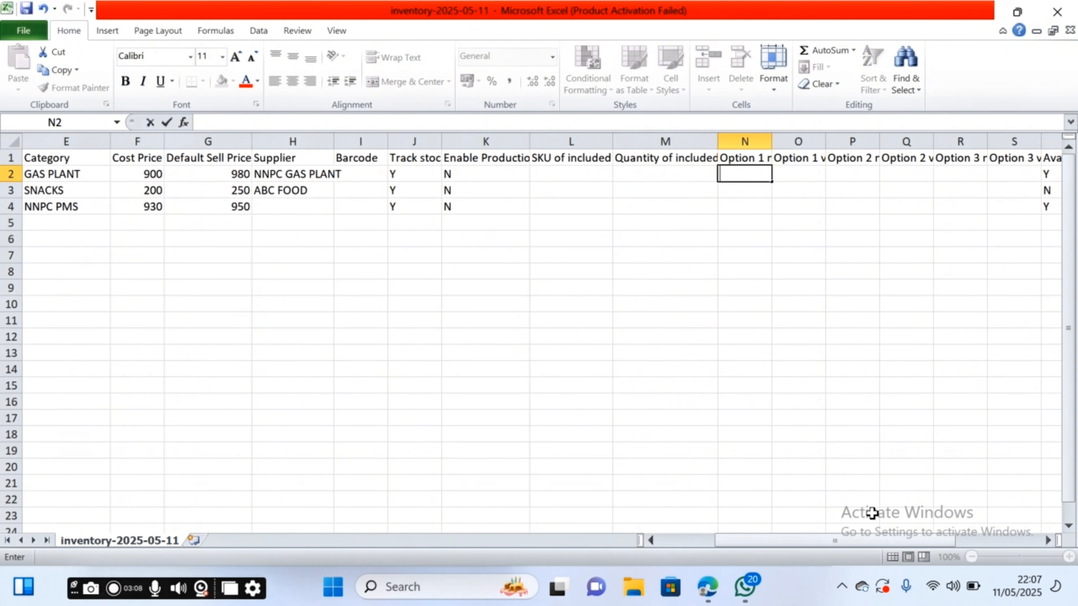
- Widen the Available [OTUKPO] column to show its full header
left_click_drag(835, 539, 934, 537)
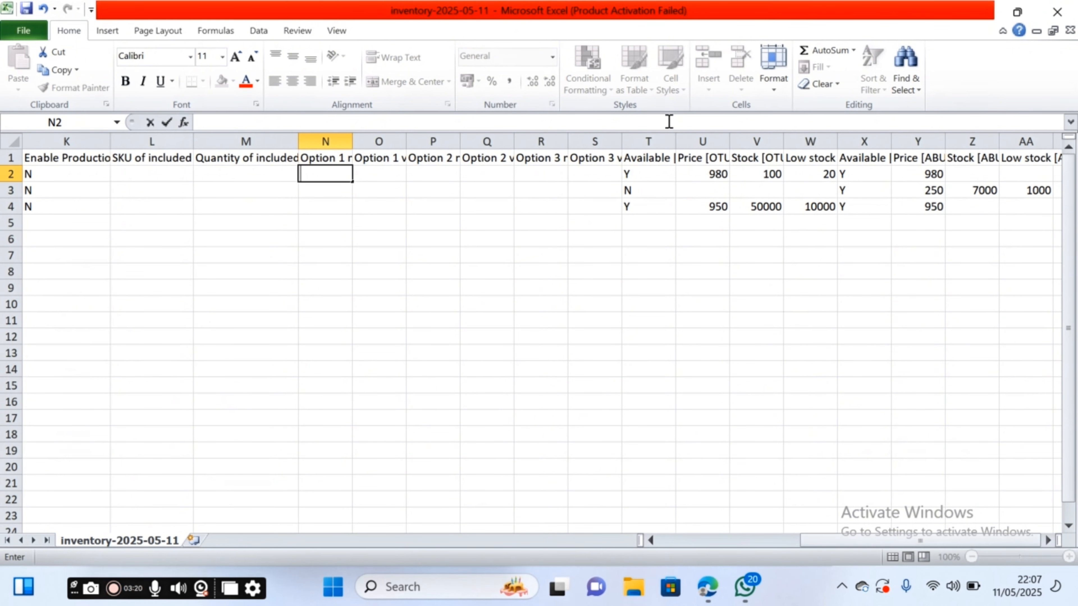
left_click(677, 134)
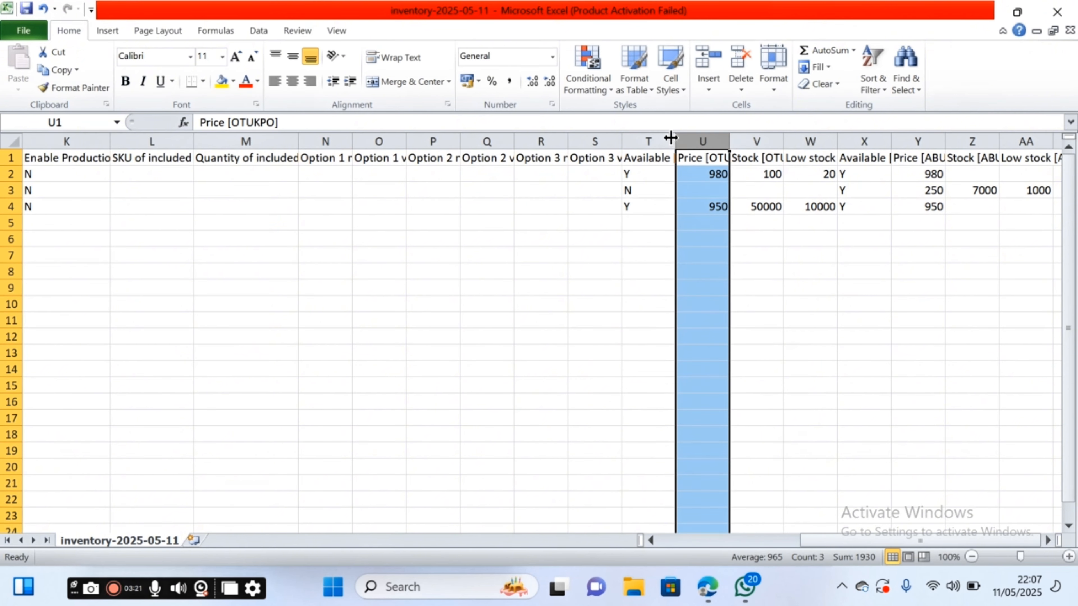
left_click(672, 140)
left_click_drag(673, 141, 714, 142)
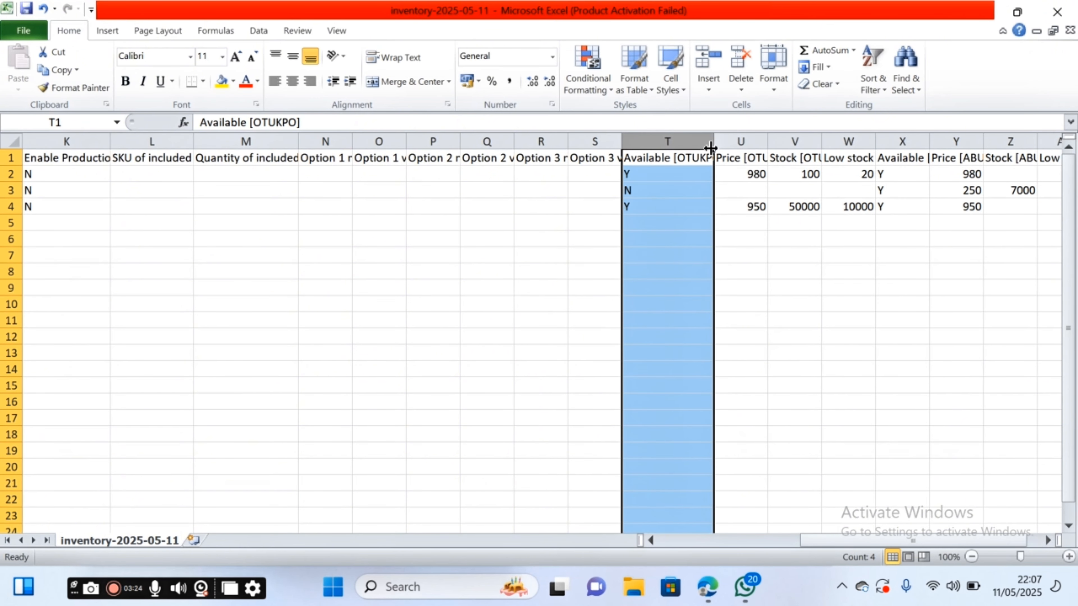
left_click(554, 238)
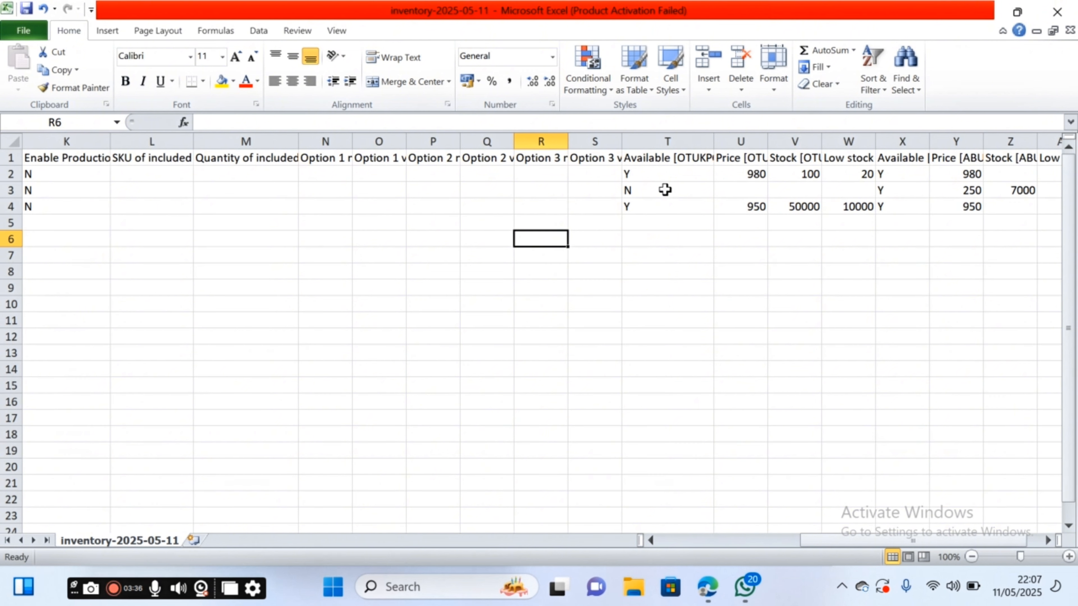
- Check the branch column headers in row 1 and widen the Stock [OTUKPO] column to fit its header
key("Right")
key("Right")
key("Right")
key("Right")
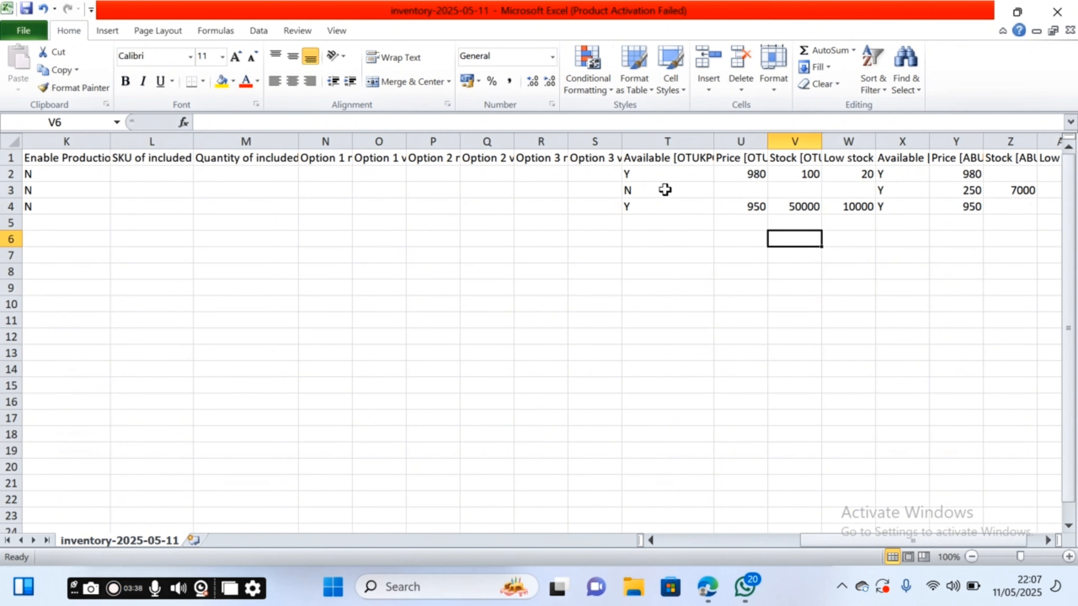
key("Up")
key("Up")
key("Up")
key("Up")
key("Up")
key("Right")
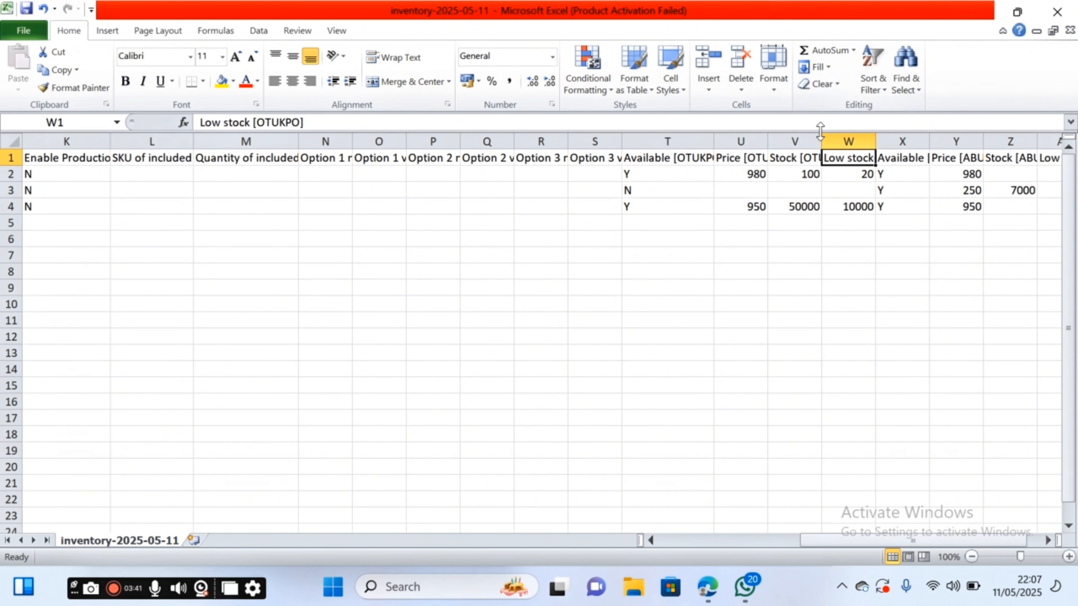
left_click_drag(820, 144, 849, 147)
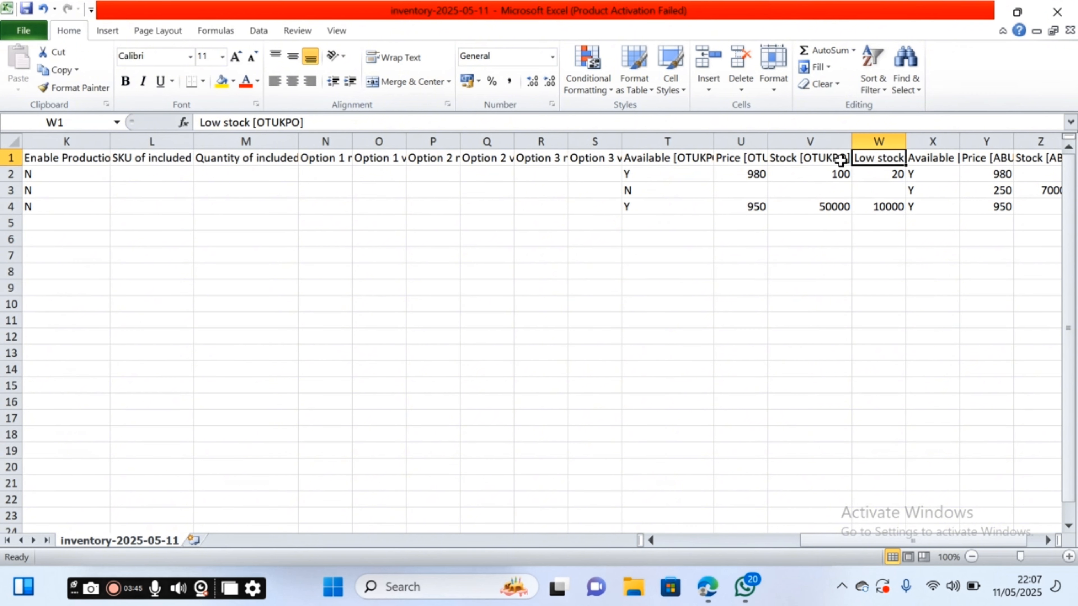
- Examine the first item's stock and low stock values for OTUKPO and the availability, price and stock columns for ABUJA BRANCH
left_click(825, 178)
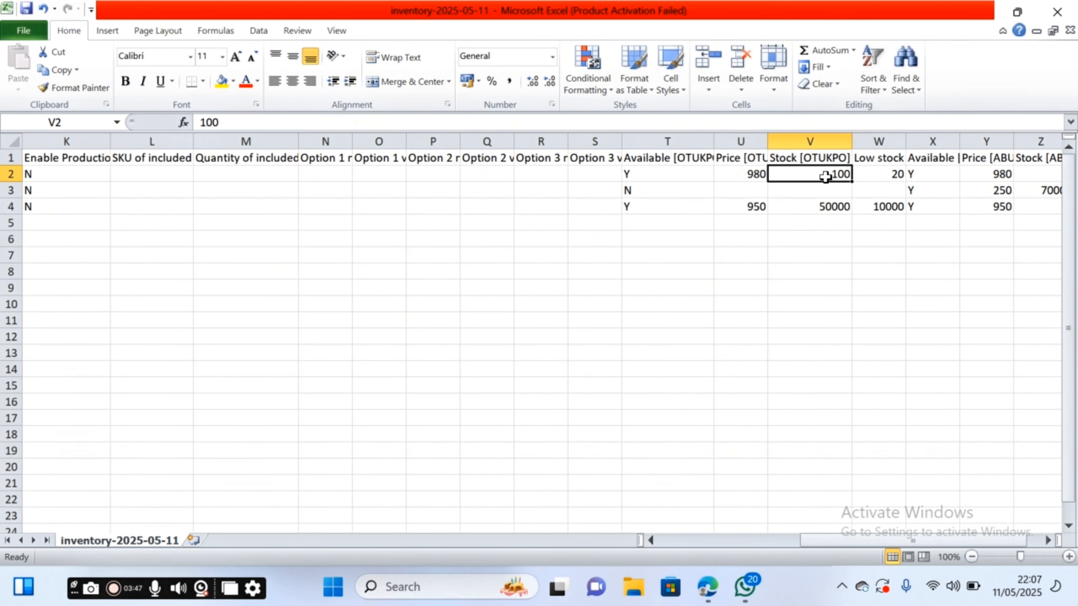
key("Right")
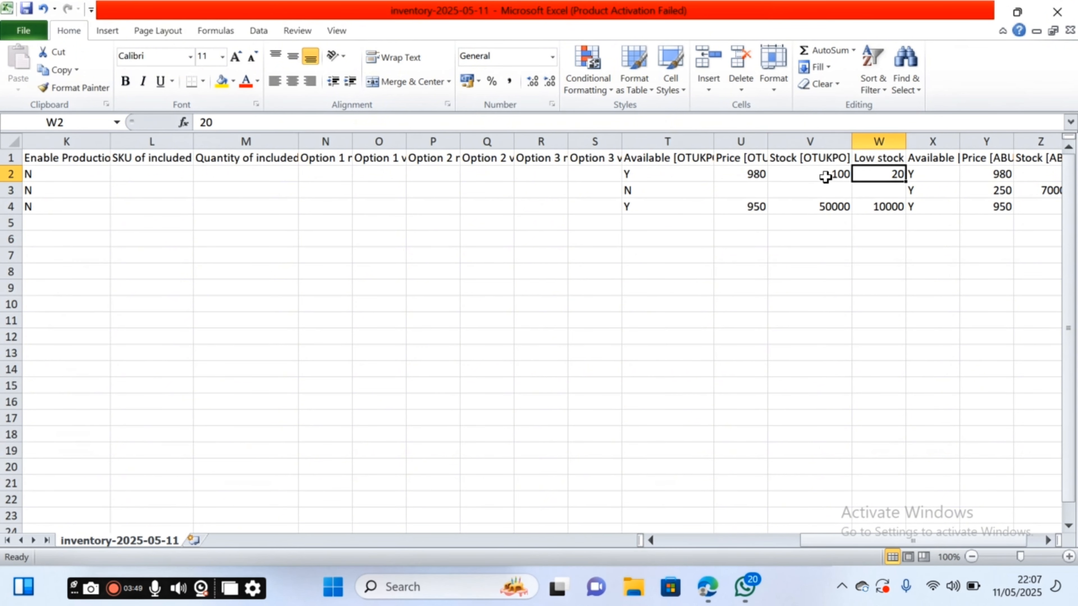
key("Right")
key("Right")
key("Right")
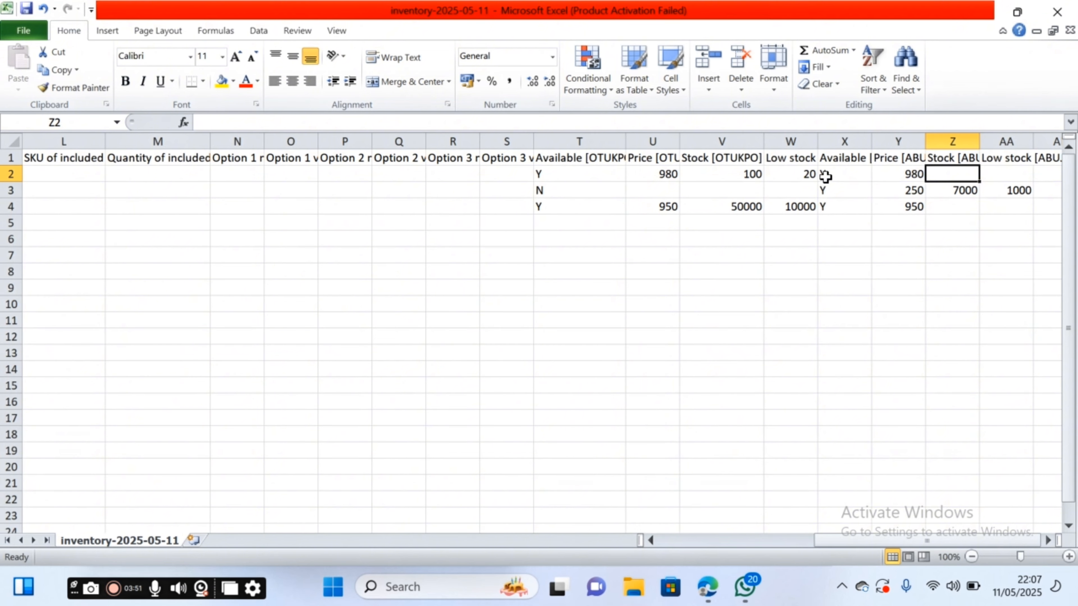
key("Right")
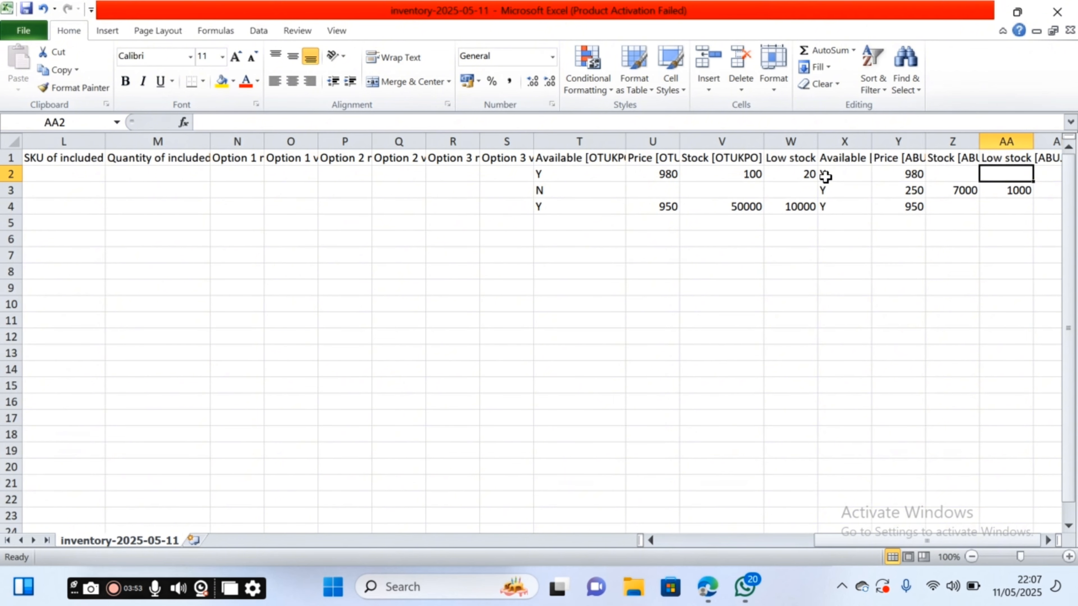
key("Right")
key("Right")
key("Right")
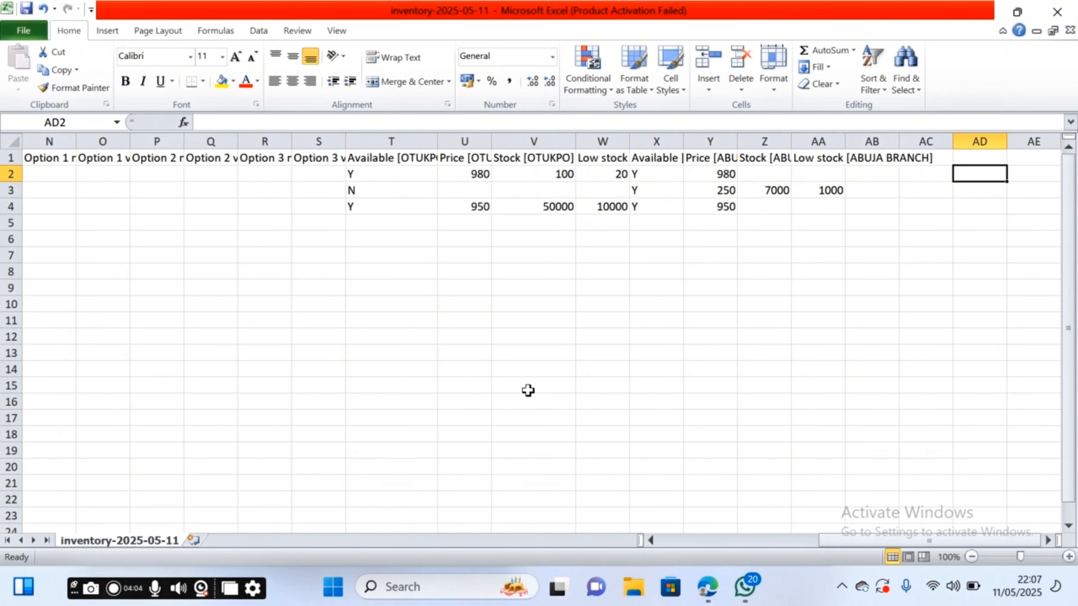
- Start a new inventory row below NNPC STATION by entering BOBO as the Item Name in B5
left_click_drag(853, 540, 640, 518)
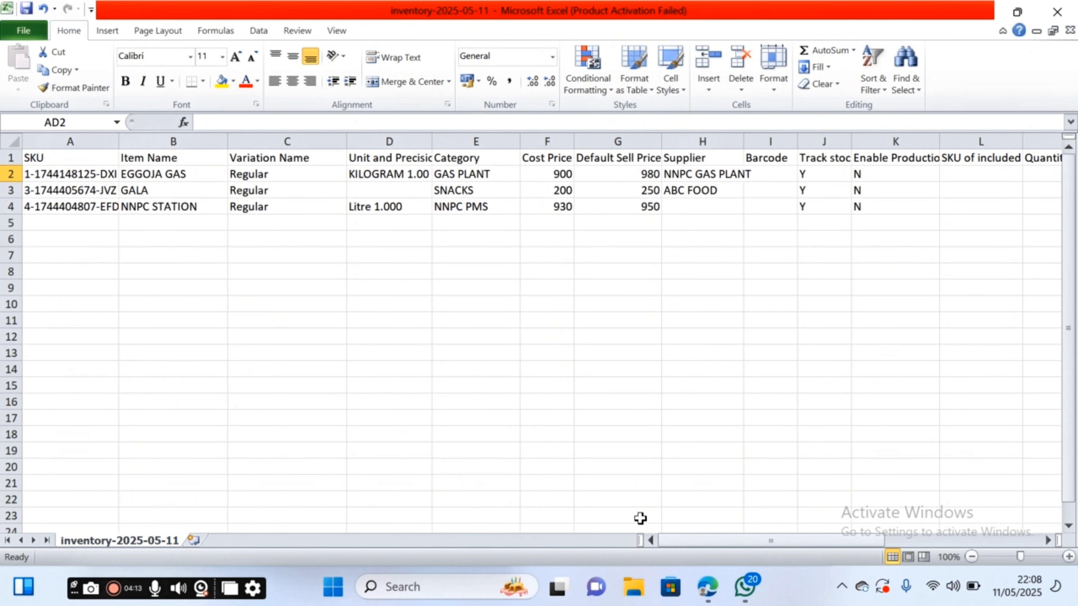
left_click(163, 218)
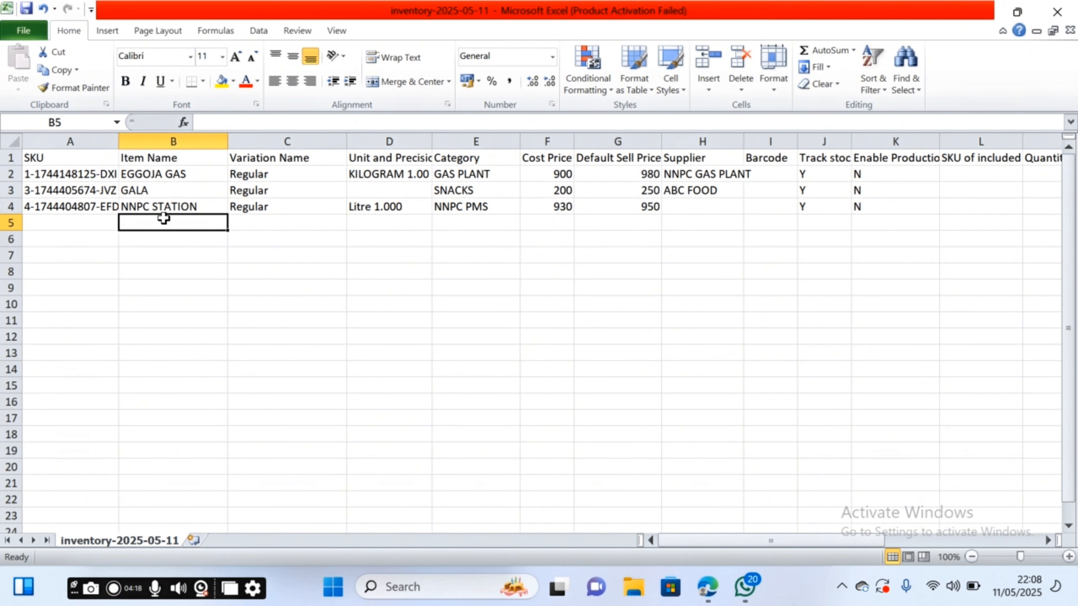
type("bob")
key("BackSpace")
key("BackSpace")
key("BackSpace")
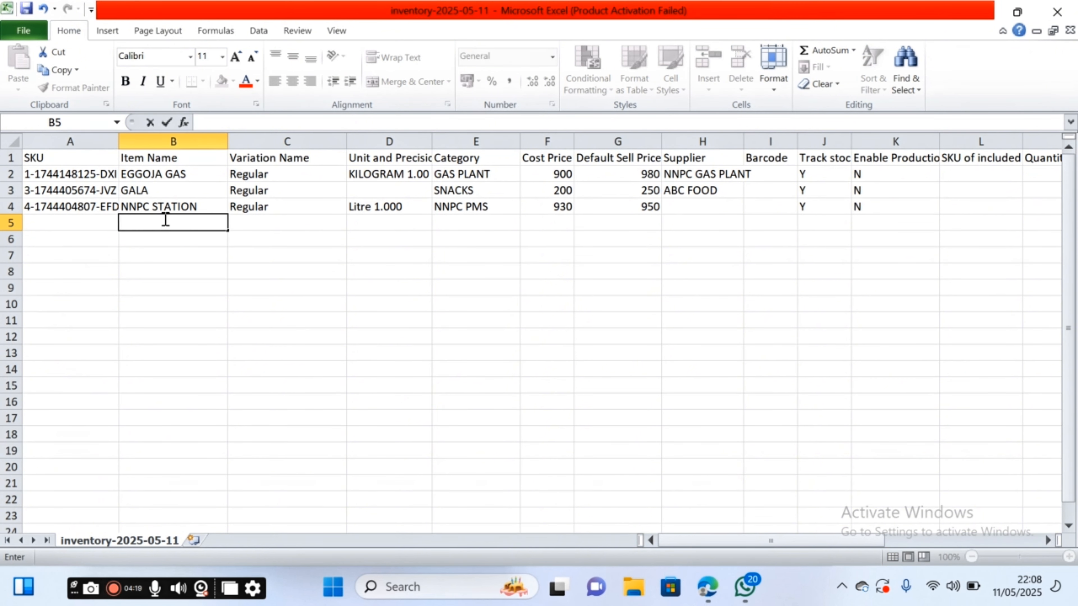
type("BOBO")
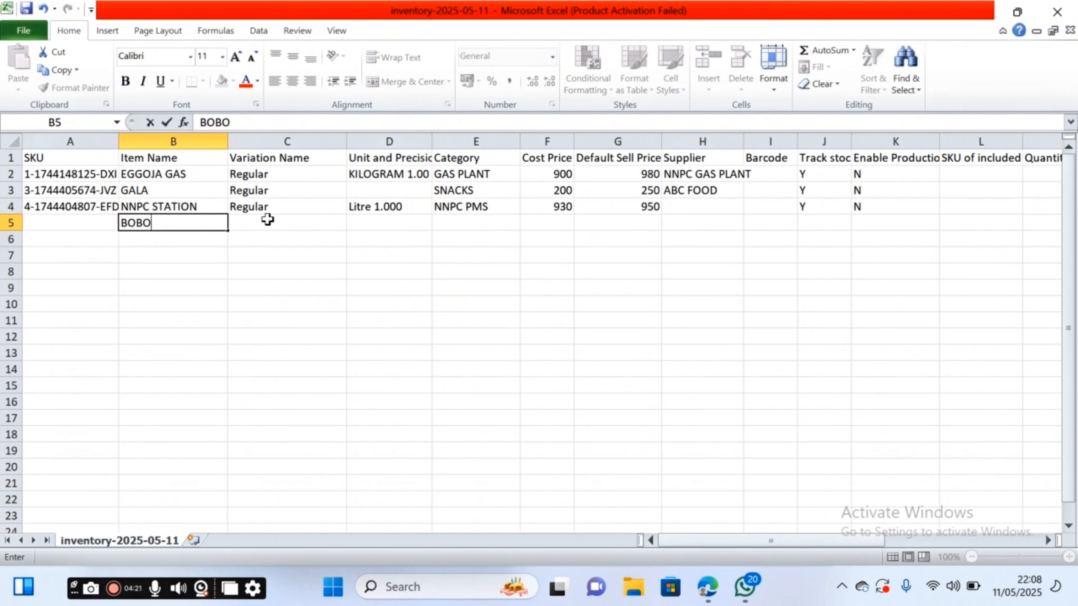
- Set the Variation Name of the BOBO item to Regular in C5
left_click(267, 219)
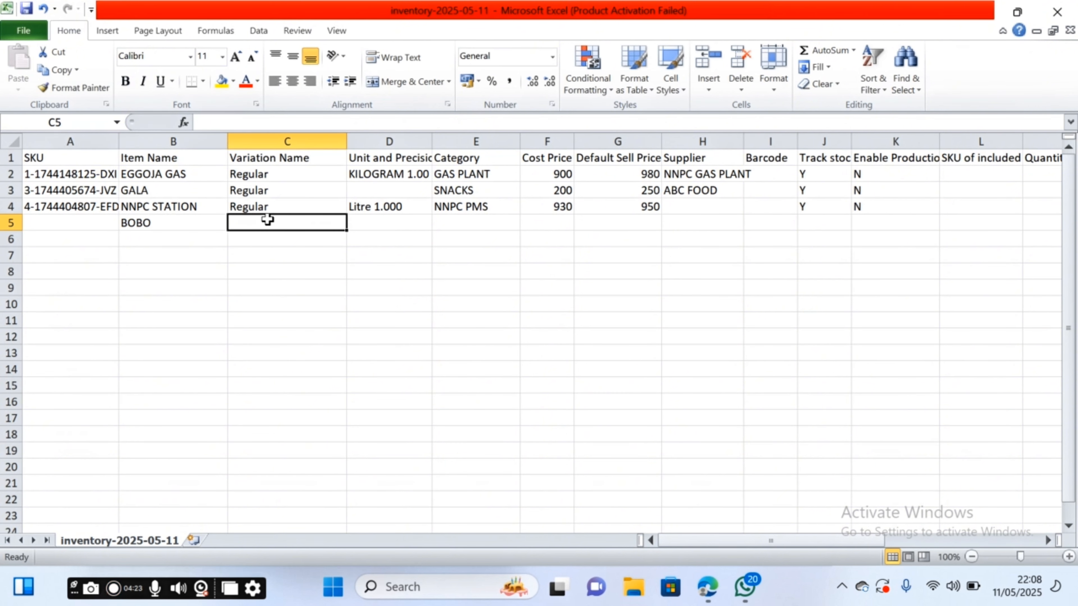
type("regular")
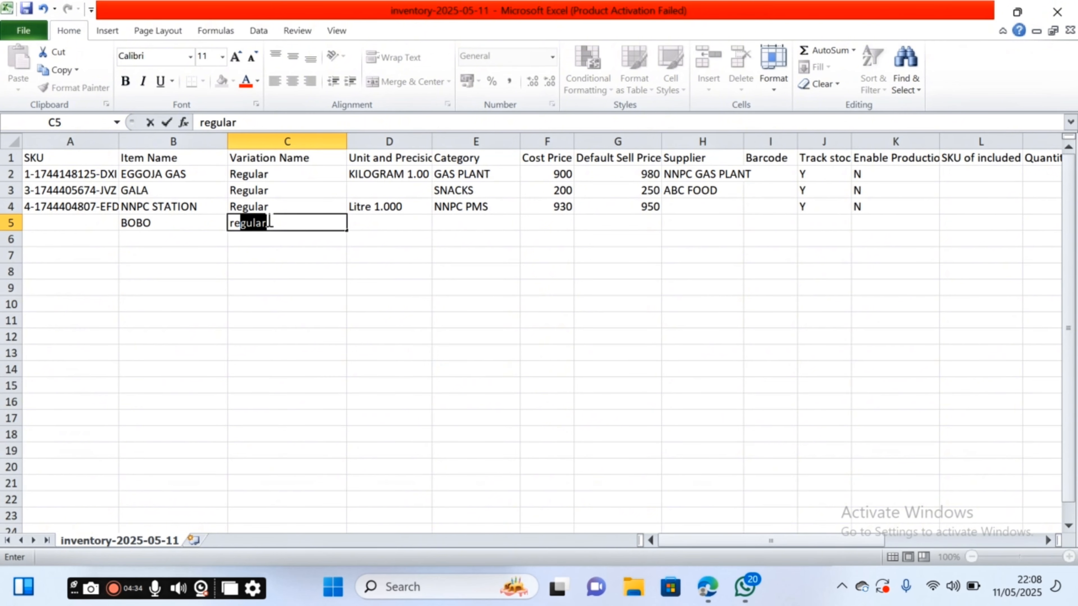
key("Tab")
key("Tab")
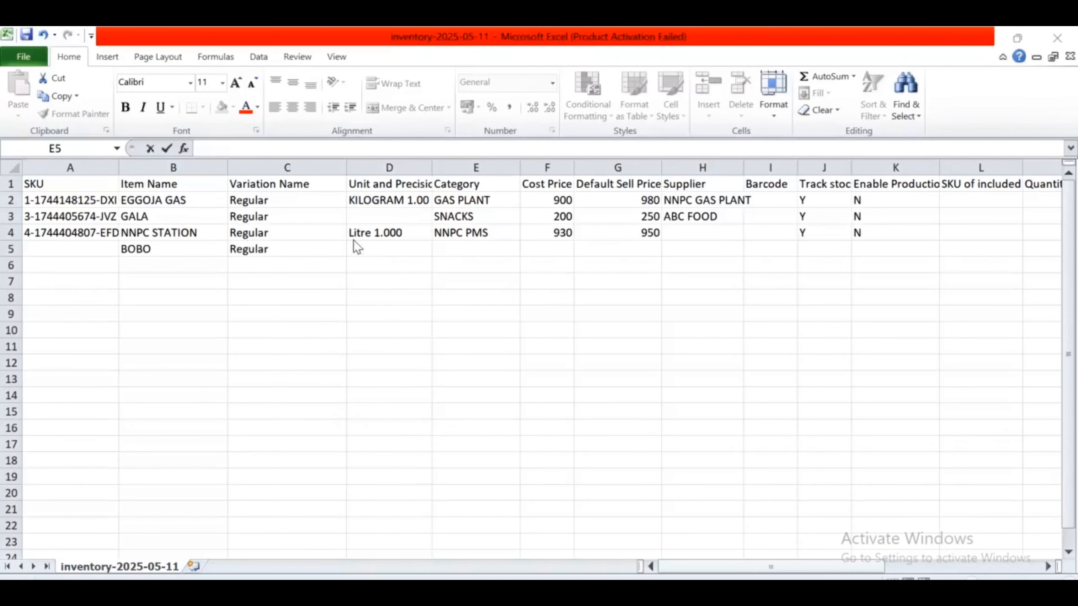
left_click(271, 248)
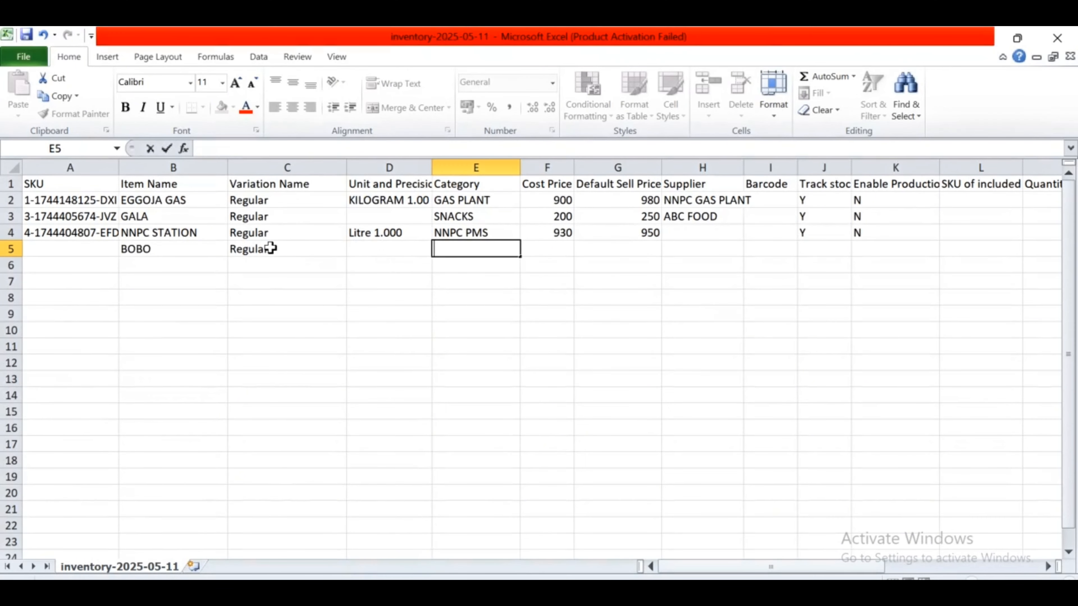
left_click(270, 248)
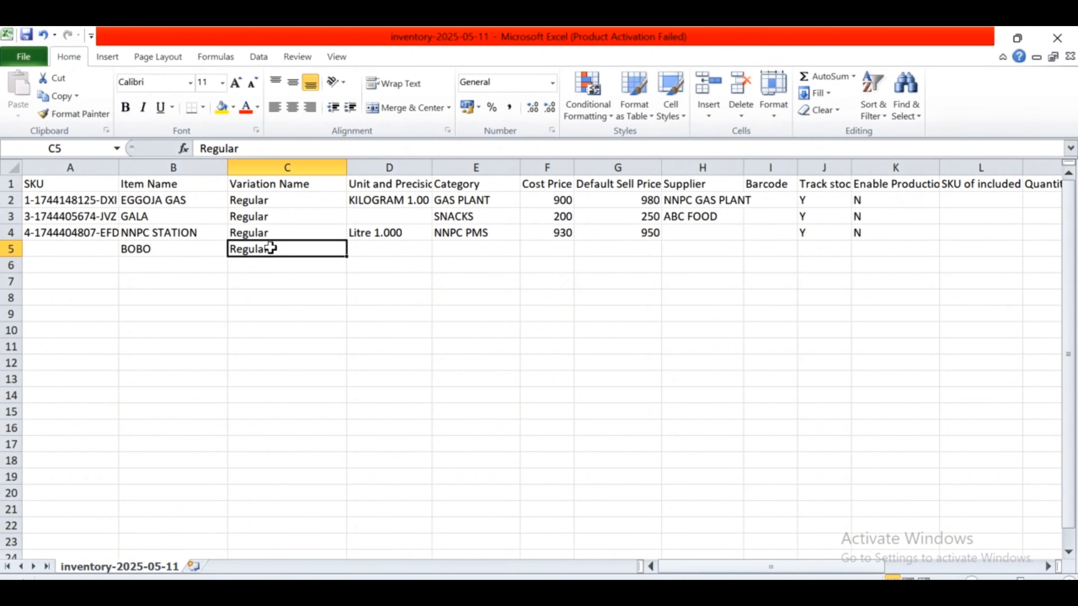
- Leave the BOBO item's unit and precision blank and enter SOFT DRINK as its Category in E5
left_click(382, 250)
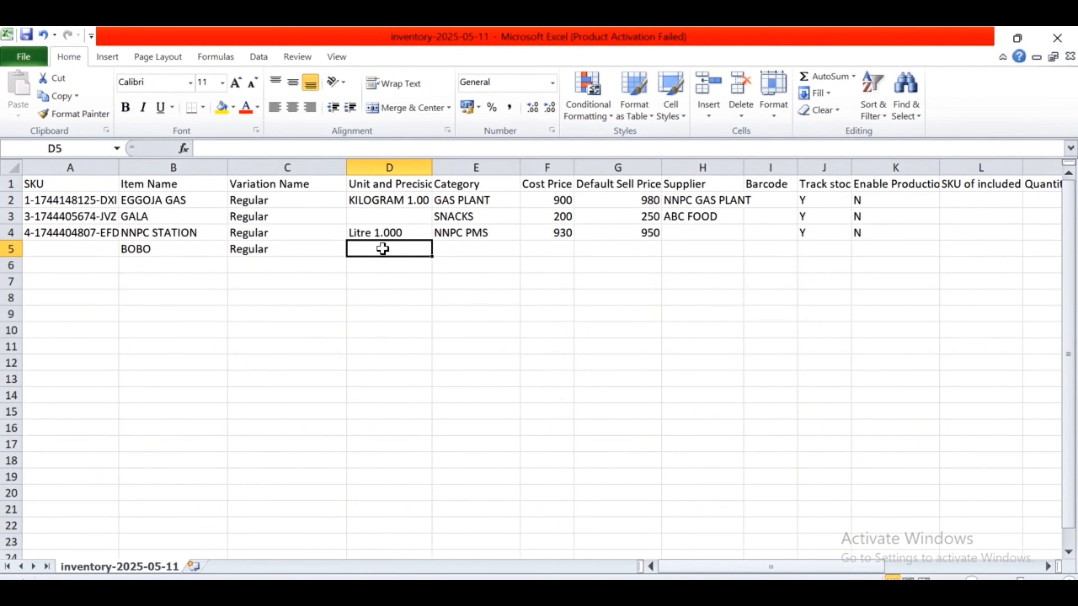
key("Tab")
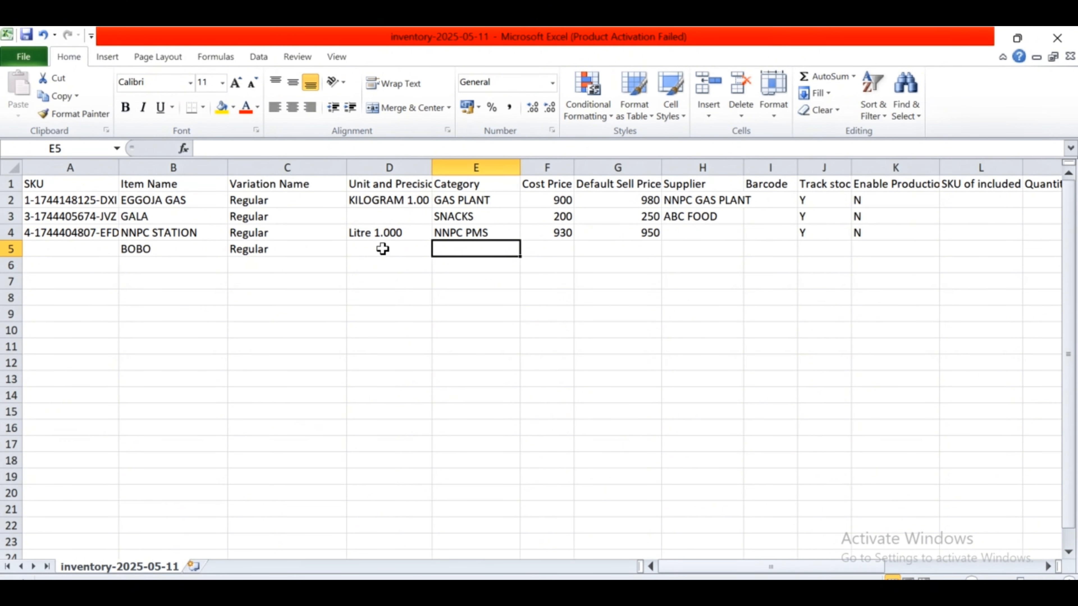
type("SOFT")
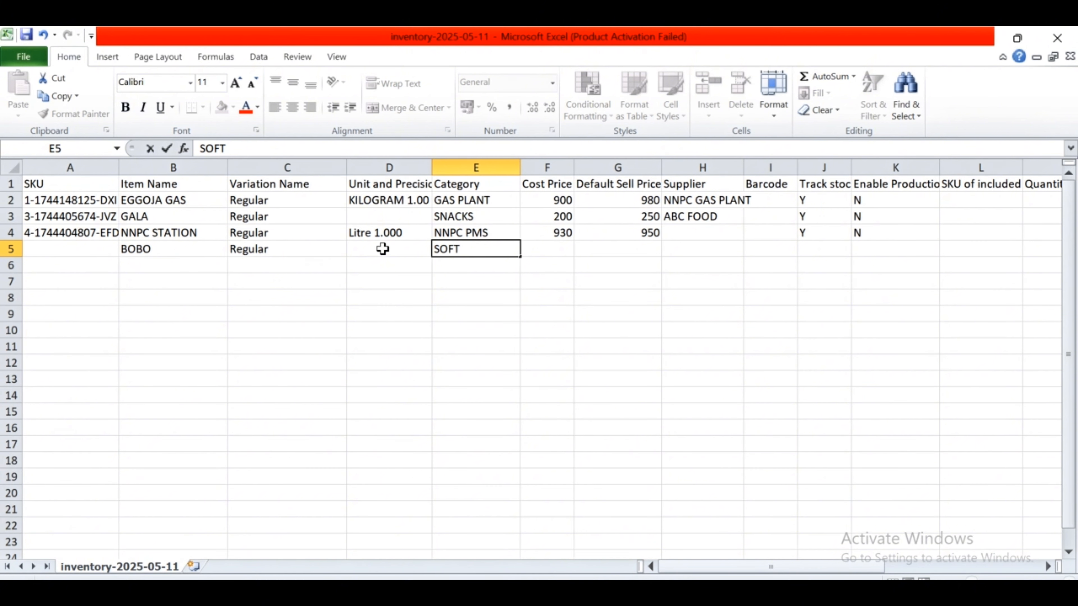
type(" DRINK")
key("Tab")
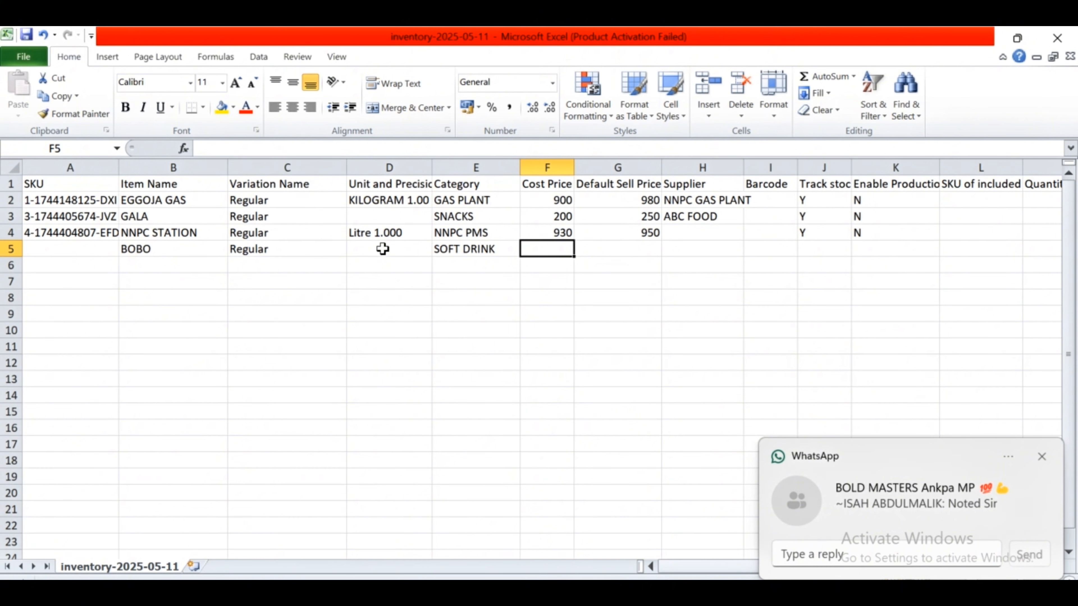
- Enter a Cost Price of 200 and a Default Sell Price of 250 for the BOBO item
type("200")
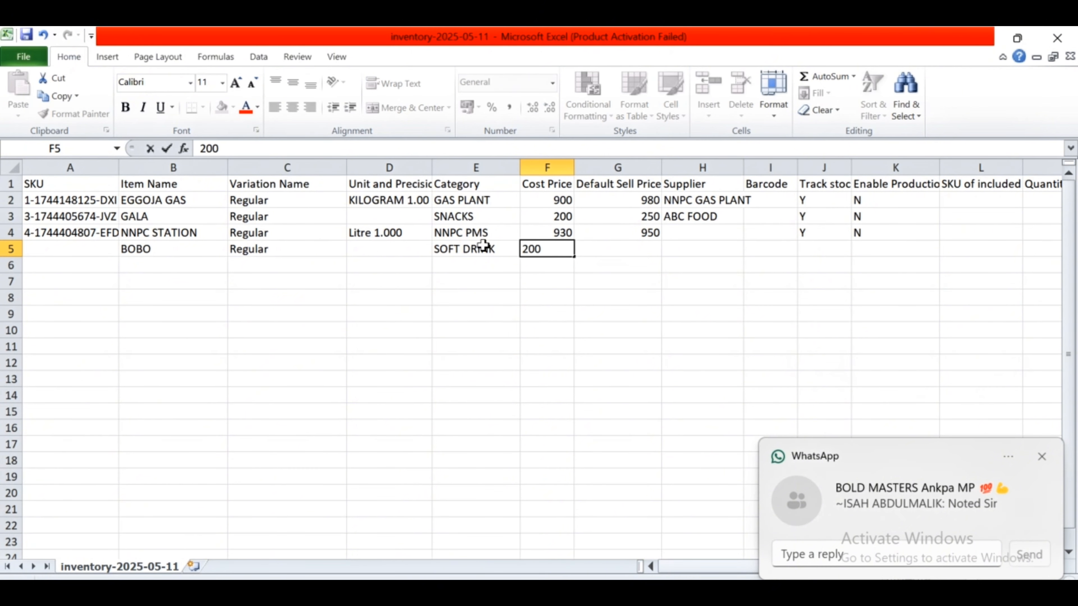
key("Tab")
type("250")
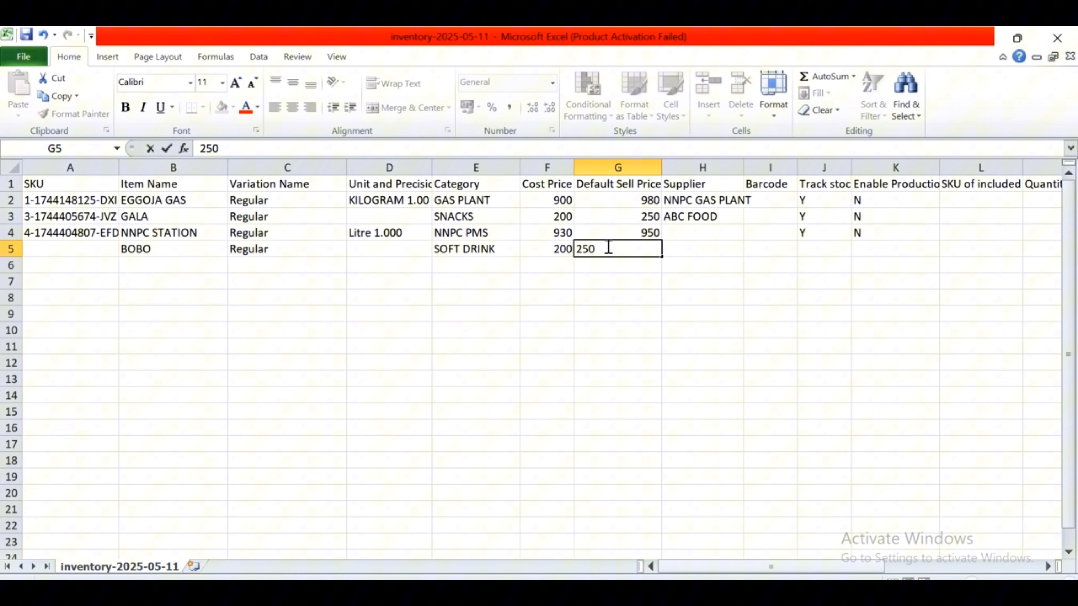
key("Tab")
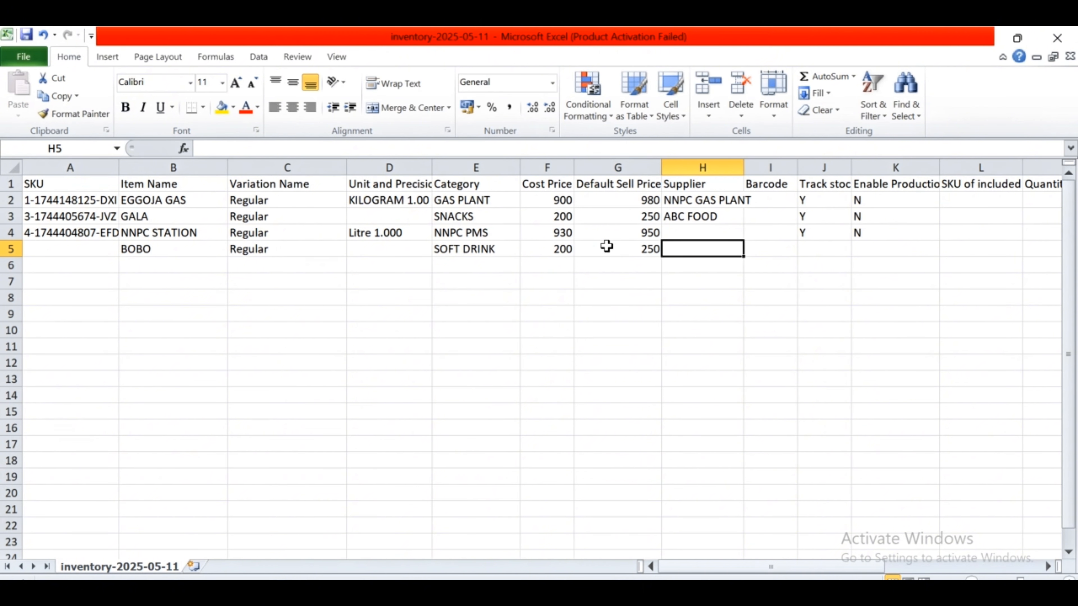
- Enter BB DRINKS as the BOBO item's Supplier in H5 and leave its Barcode blank
type("BB")
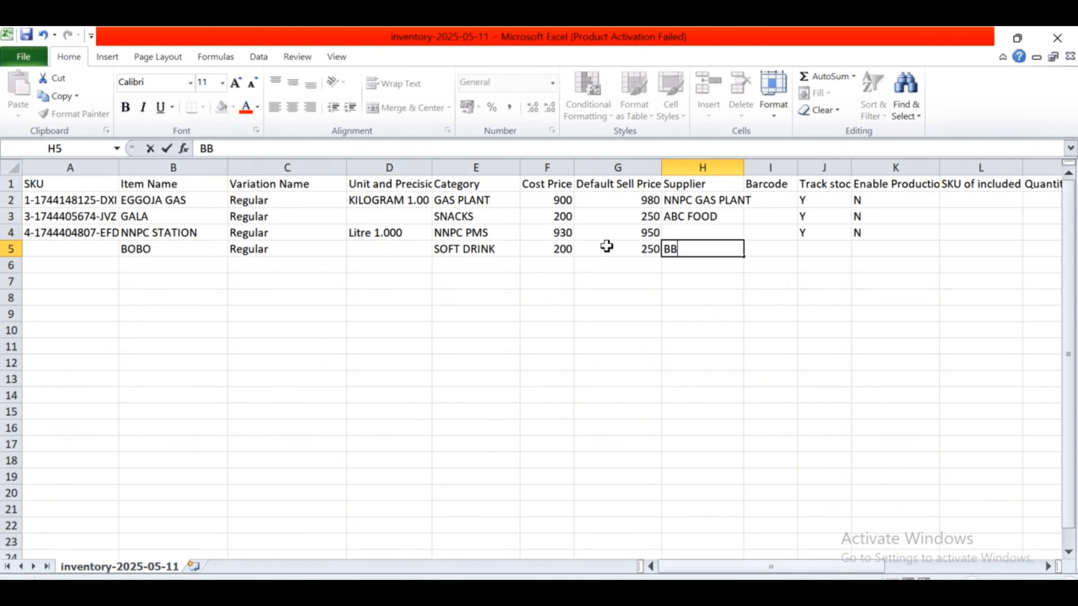
type(" DRINKS")
key("Tab")
key("Tab")
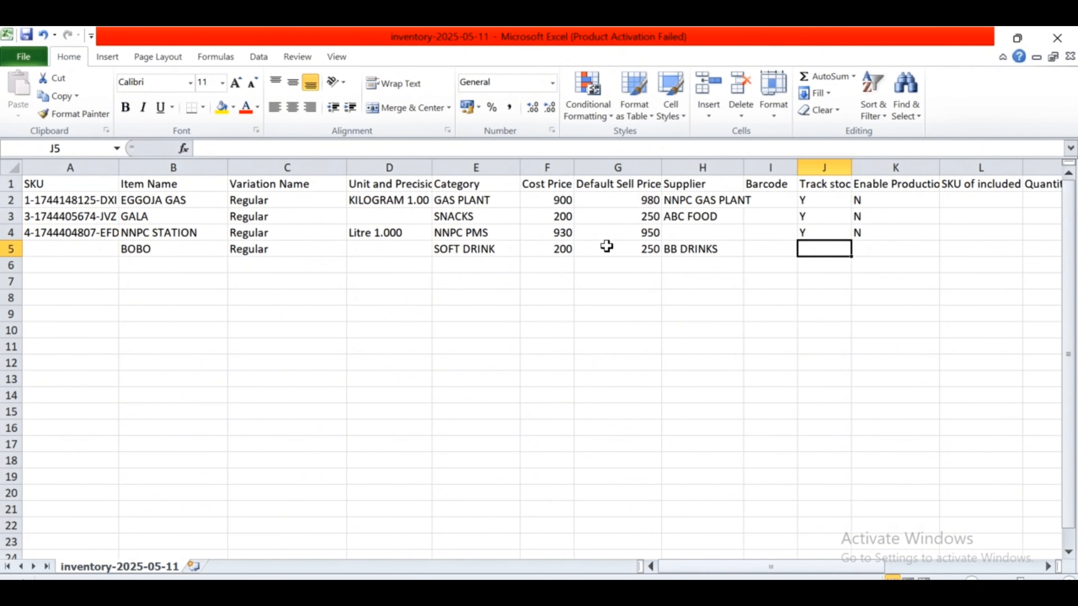
- Set the BOBO item's stock tracking to Y in J5 and its Enable Production value to N in K5
type("Y")
key("Tab")
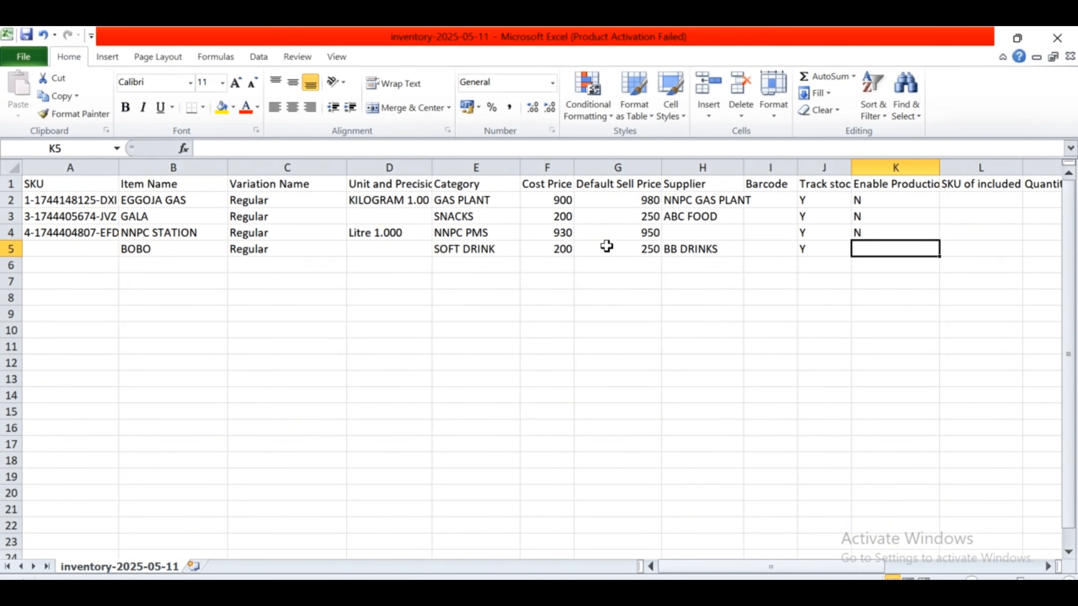
key("Tab")
key("shift+Tab")
type("N")
- Leave the BOBO item's included-item and option columns blank and enter 200 as its Stock [OTUKPO] in V5
key("Tab")
key("Tab")
key("Tab")
key("Tab")
key("Tab")
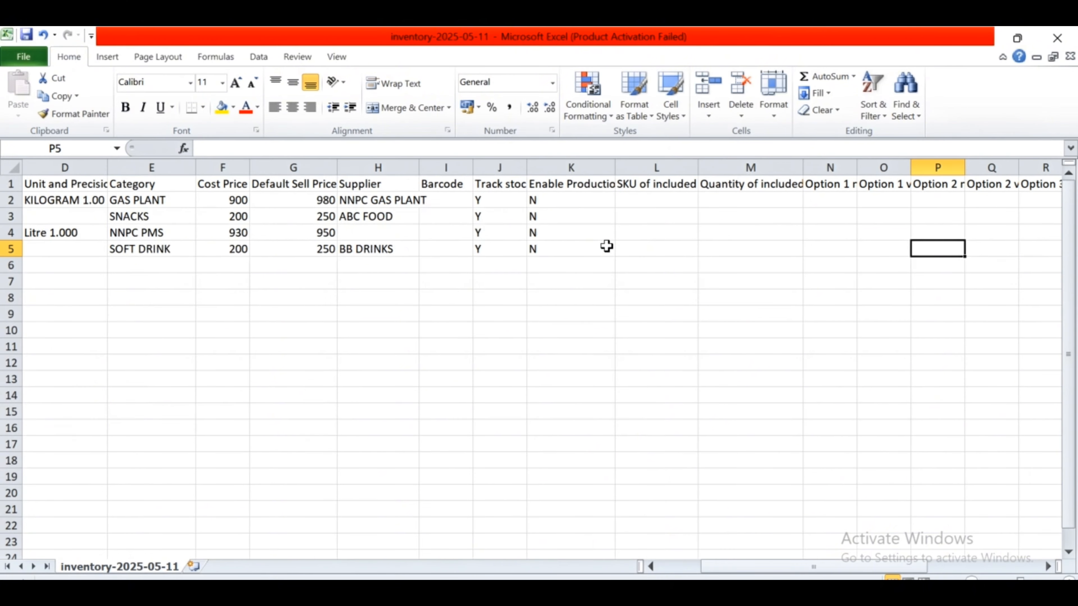
key("Tab")
key("Tab")
key("Tab")
key("Tab")
key("Tab")
key("Tab")
key("Tab")
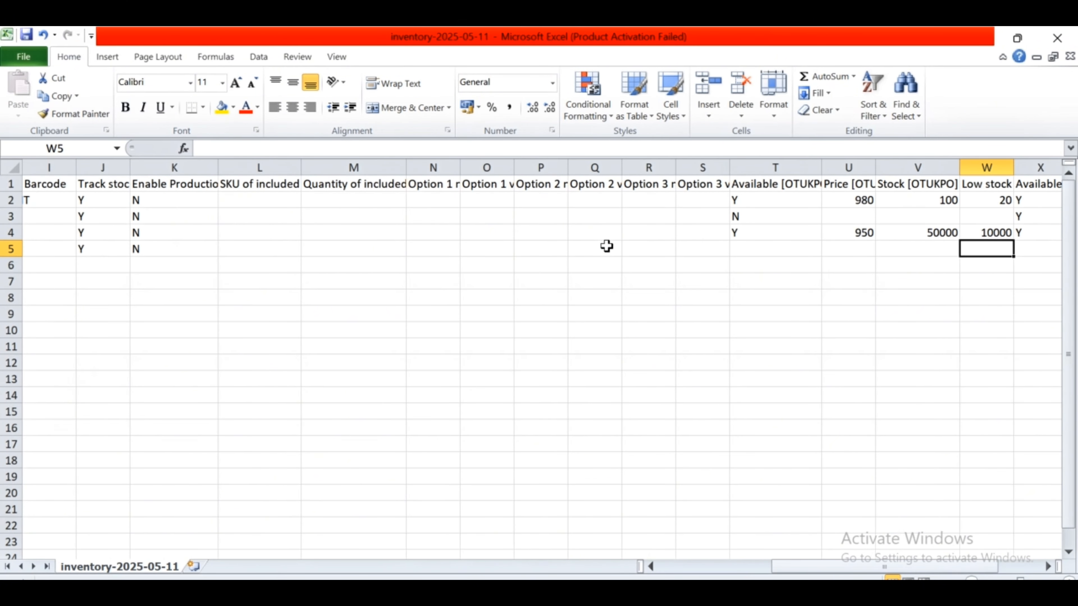
key("shift+Tab")
type("200")
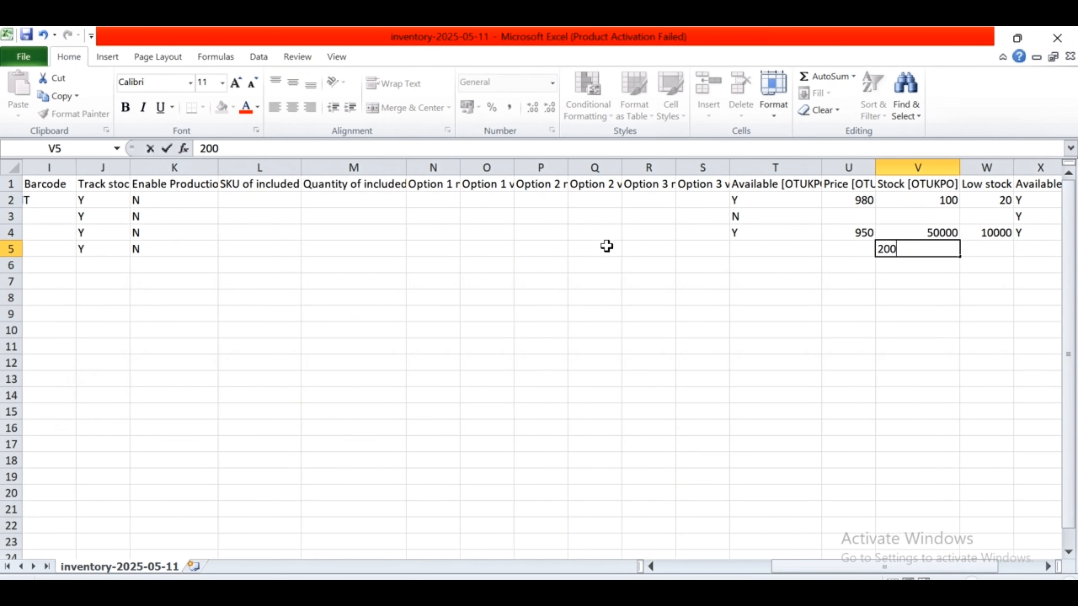
- Enter 50 as the BOBO item's low stock level for OTUKPO in W5
key("Tab")
key("Tab")
key("shift+Tab")
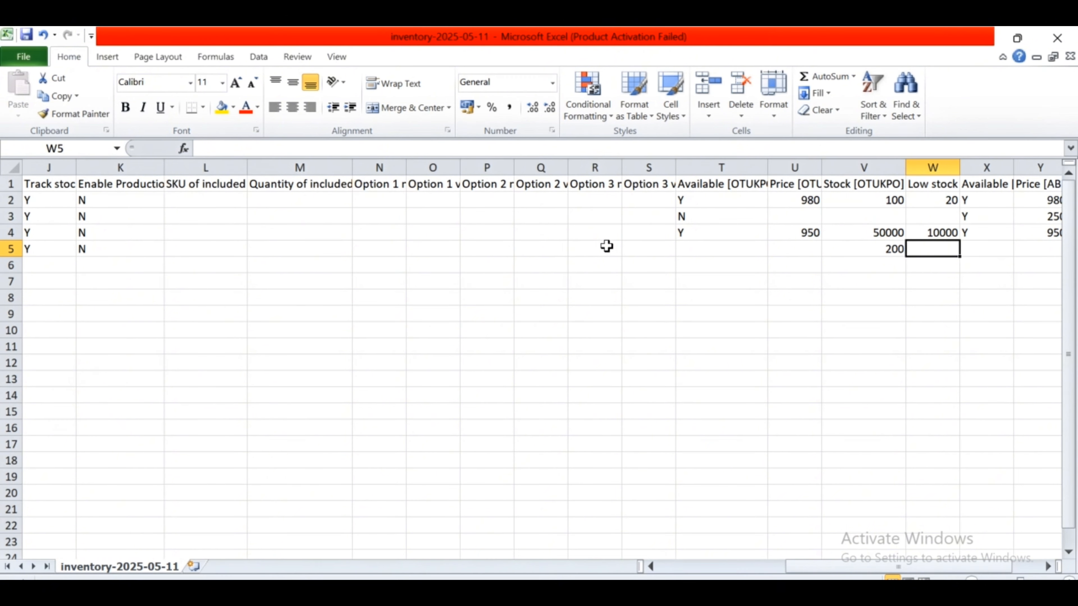
type("50")
key("Tab")
- Mark the BOBO item as available in ABUJA BRANCH with Y in X5 and set its branch price to 300 in Y5
key("Tab")
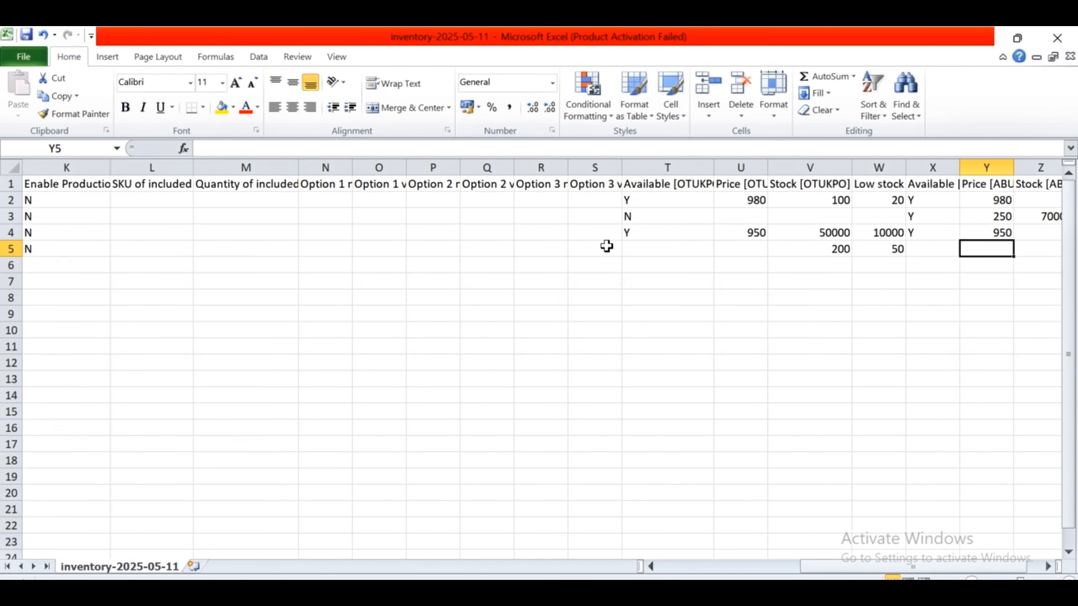
key("shift+Tab")
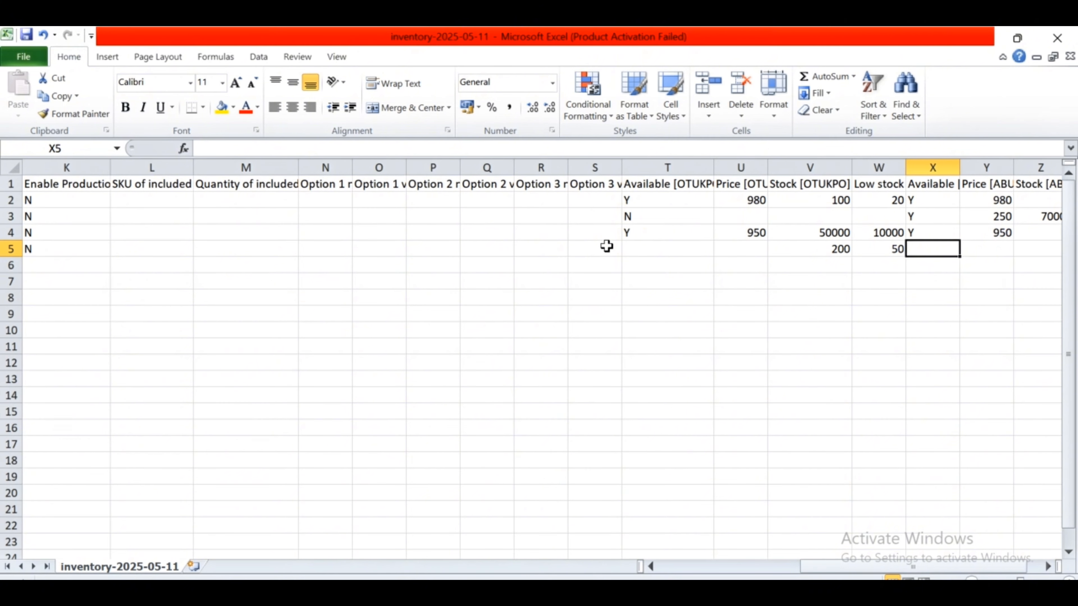
type("Y")
key("Tab")
key("Tab")
key("Tab")
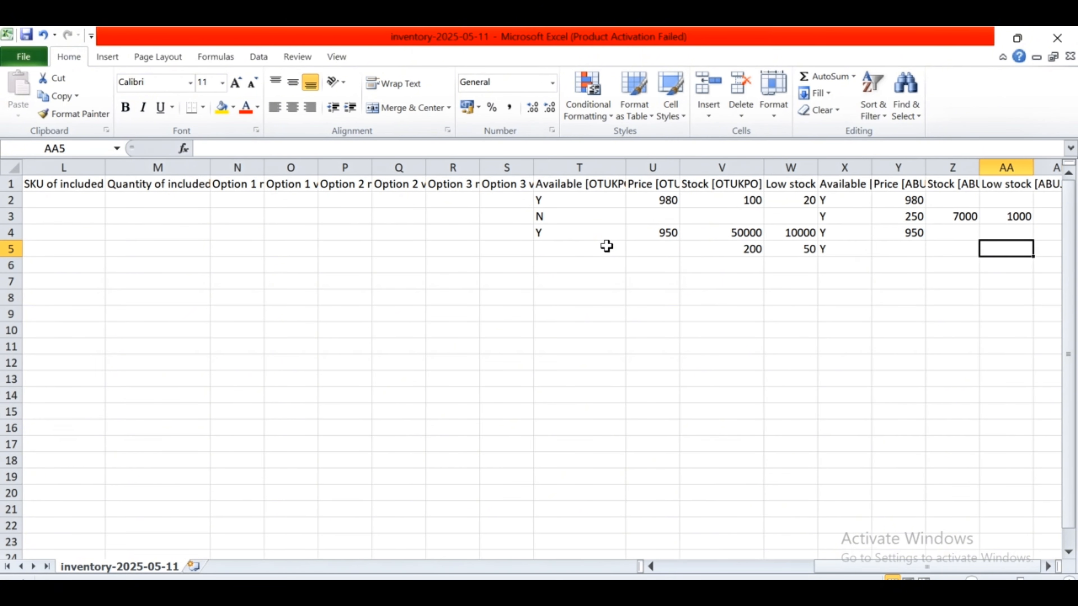
key("Tab")
key("shift+Tab")
key("shift+Tab")
key("shift+Tab")
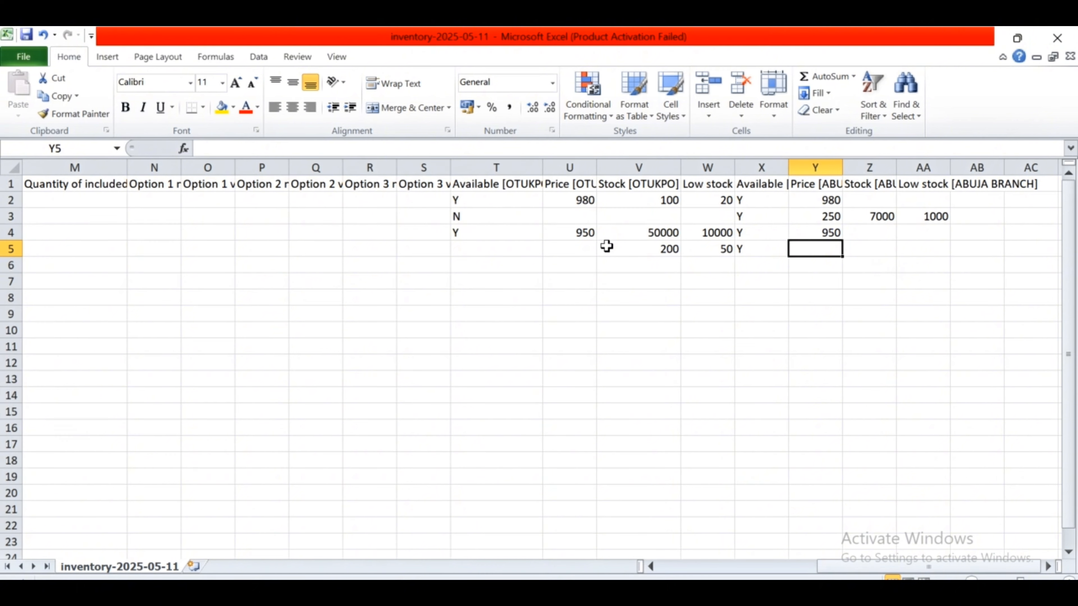
type("300")
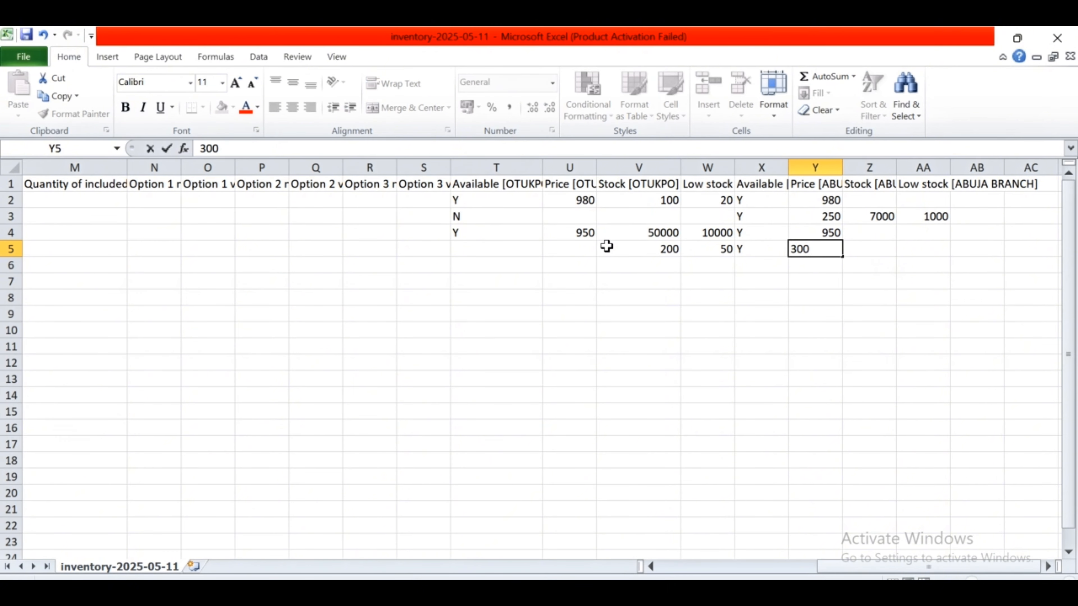
- Enter a stock of 300 in Z5 and a low stock level of 70 in AA5 for the BOBO item in ABUJA BRANCH
key("Tab")
key("Tab")
key("Tab")
key("Tab")
key("Tab")
key("Tab")
key("Tab")
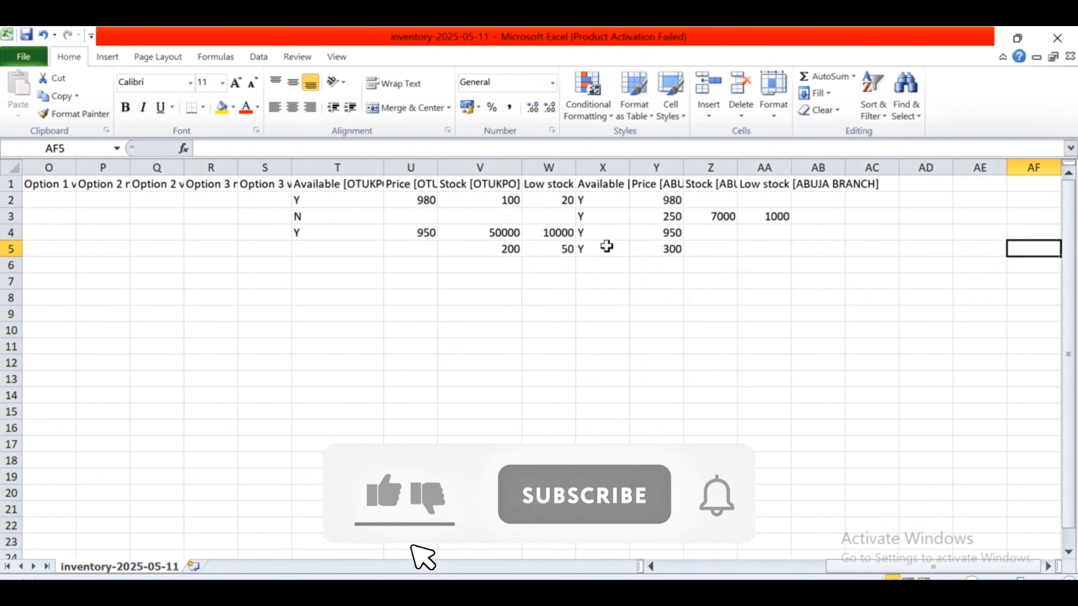
key("Left")
key("Left")
key("Left")
key("Left")
key("Left")
key("Left")
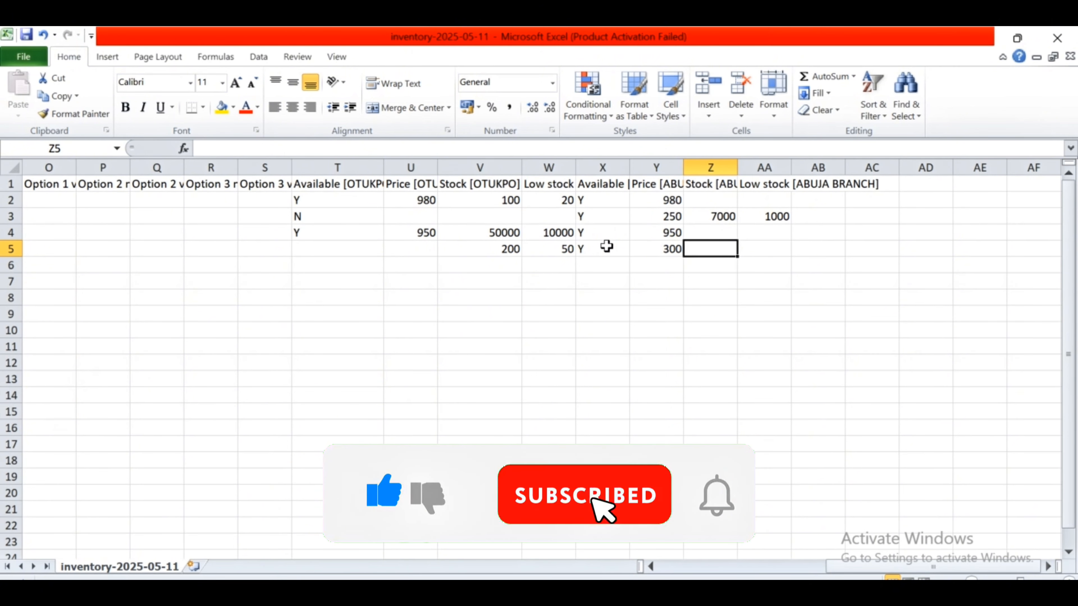
type("300")
key("Tab")
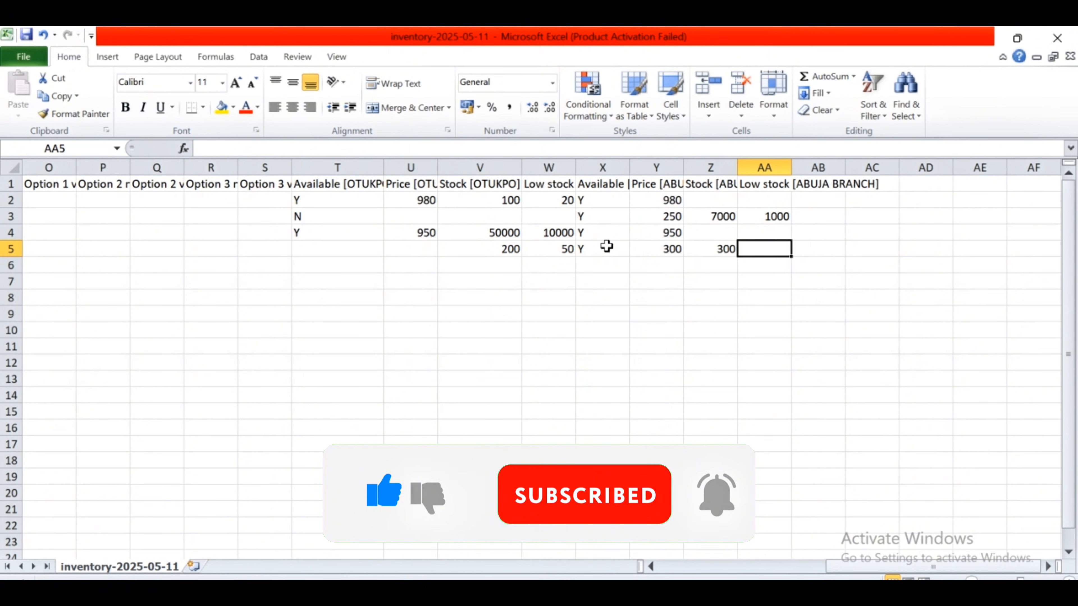
type("70")
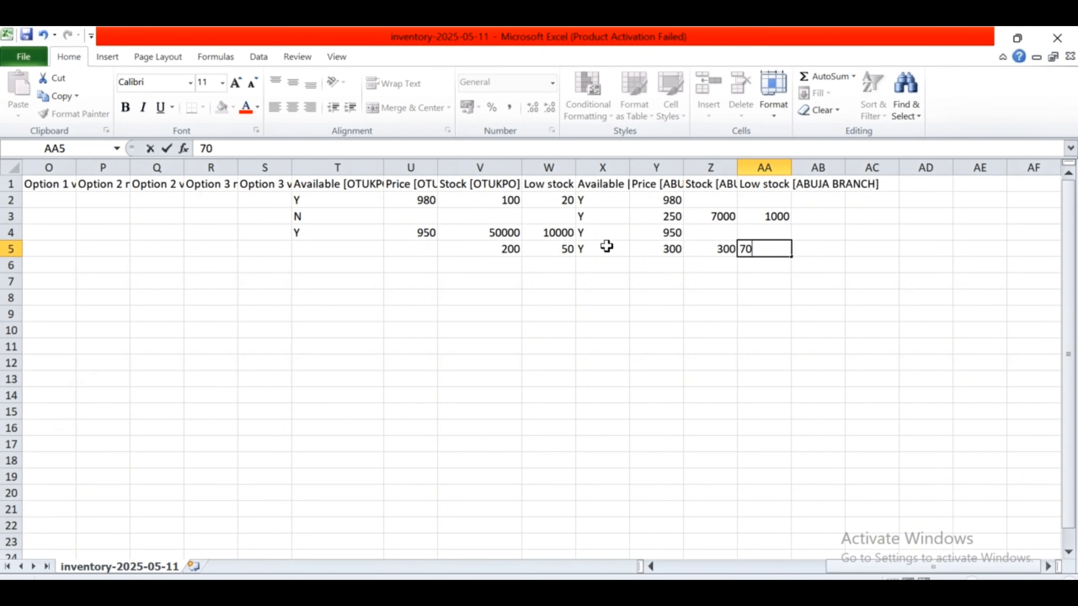
key("Tab")
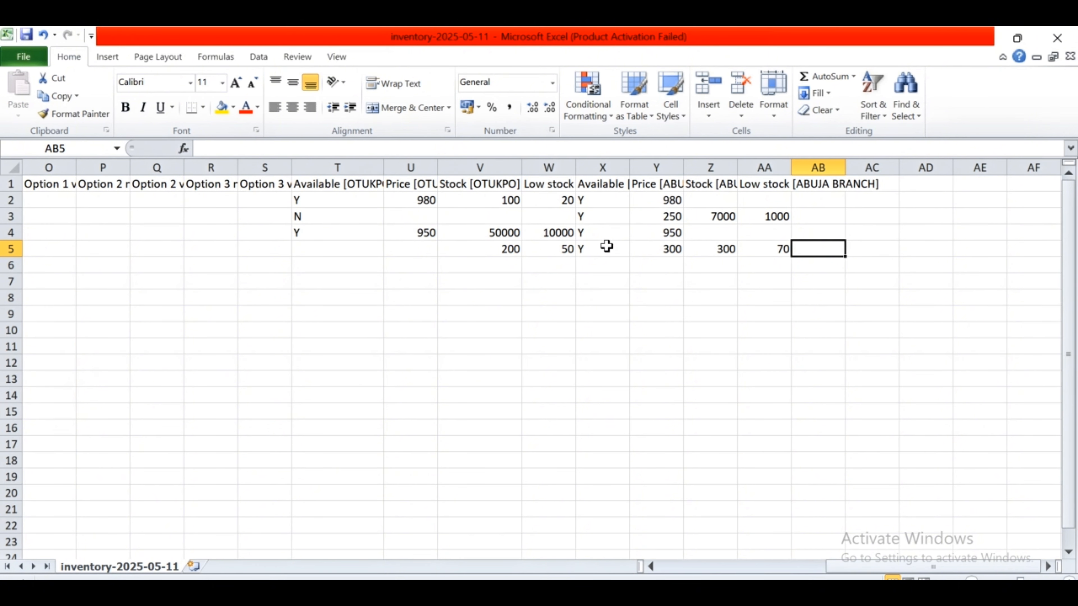
- Review the BOBO item's OTUKPO and ABUJA BRANCH entries across row 5
key("Left")
key("Left")
key("Left")
key("Left")
key("Left")
key("Left")
key("Left")
key("Left")
key("Left")
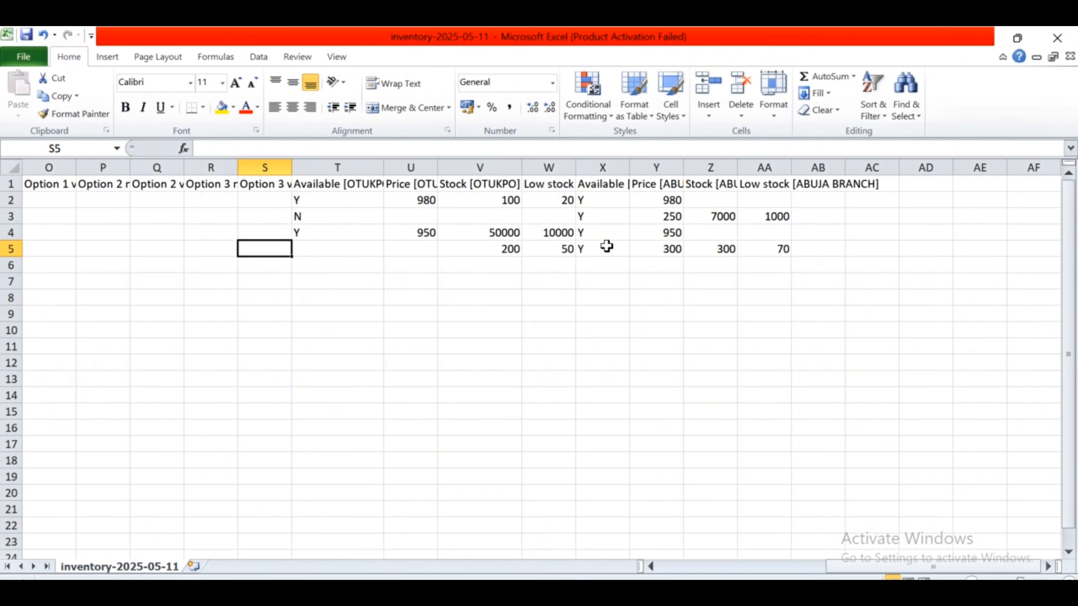
key("Right")
key("Right")
key("Right")
key("Right")
key("Right")
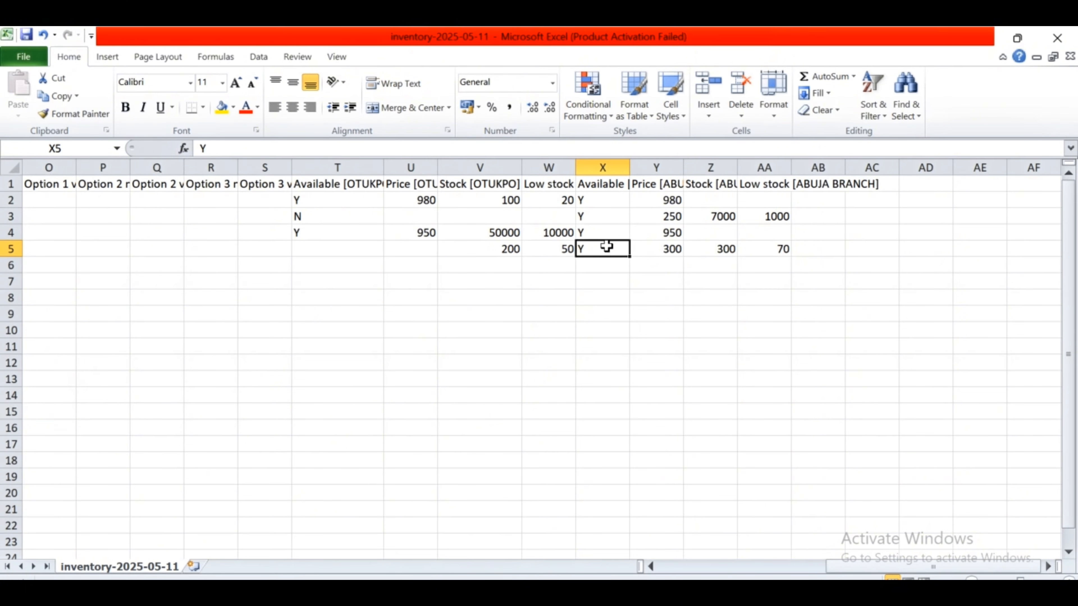
- Review the BOBO item's entries in row 5 from its ABUJA BRANCH columns back to the SKU column
key("Left")
key("Left")
key("Left")
key("Left")
key("Left")
key("Left")
key("Left")
key("Left")
key("Left")
key("Left")
key("Left")
key("Left")
key("Left")
key("Left")
key("Left")
key("Left")
key("Left")
key("Left")
key("Left")
key("Left")
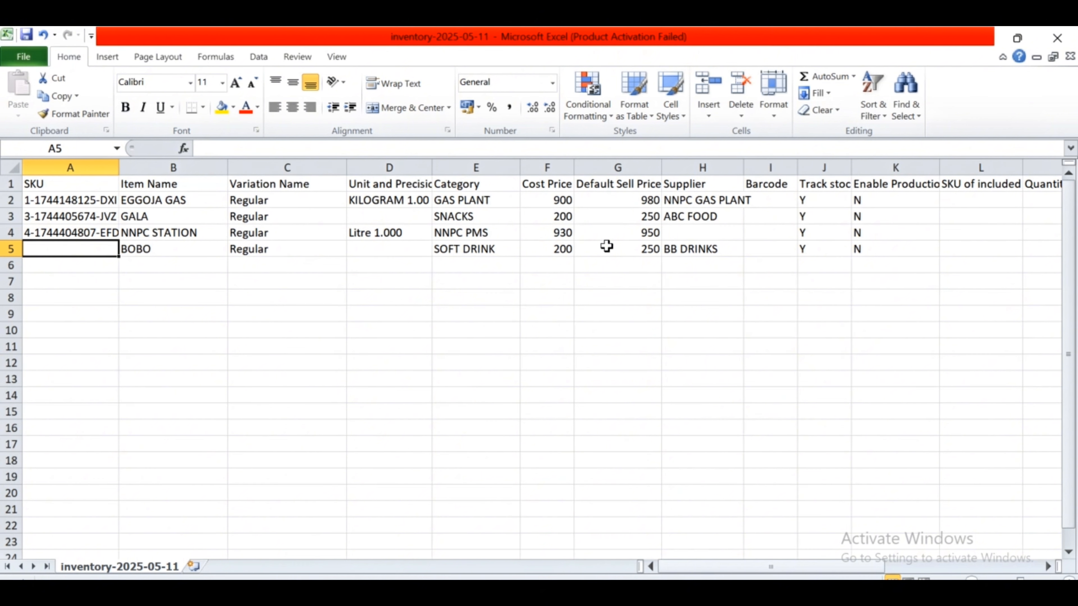
key("Down")
key("Right")
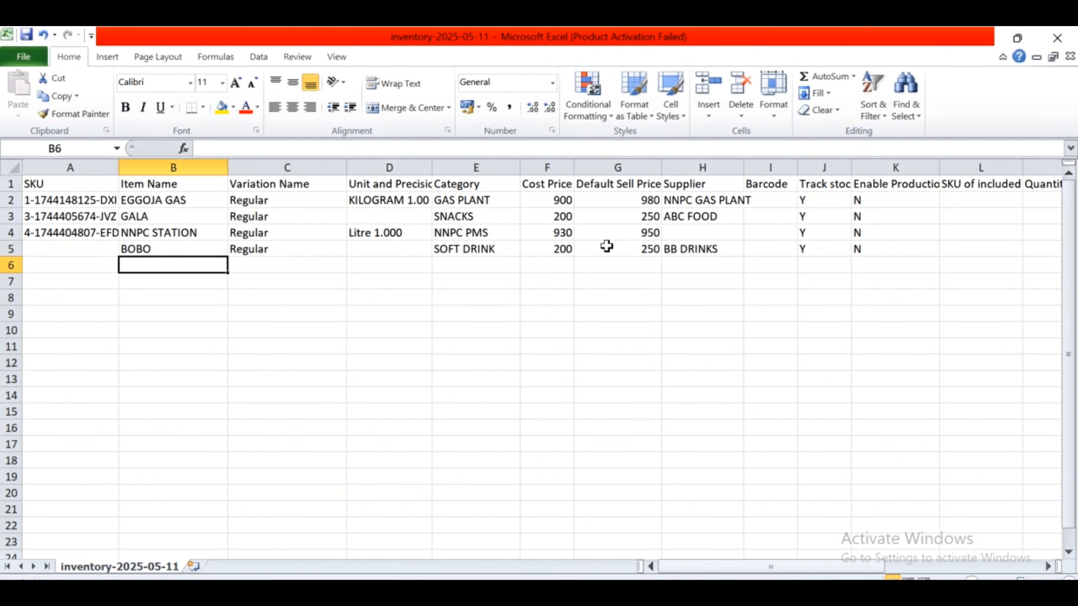
key("Up")
key("Left")
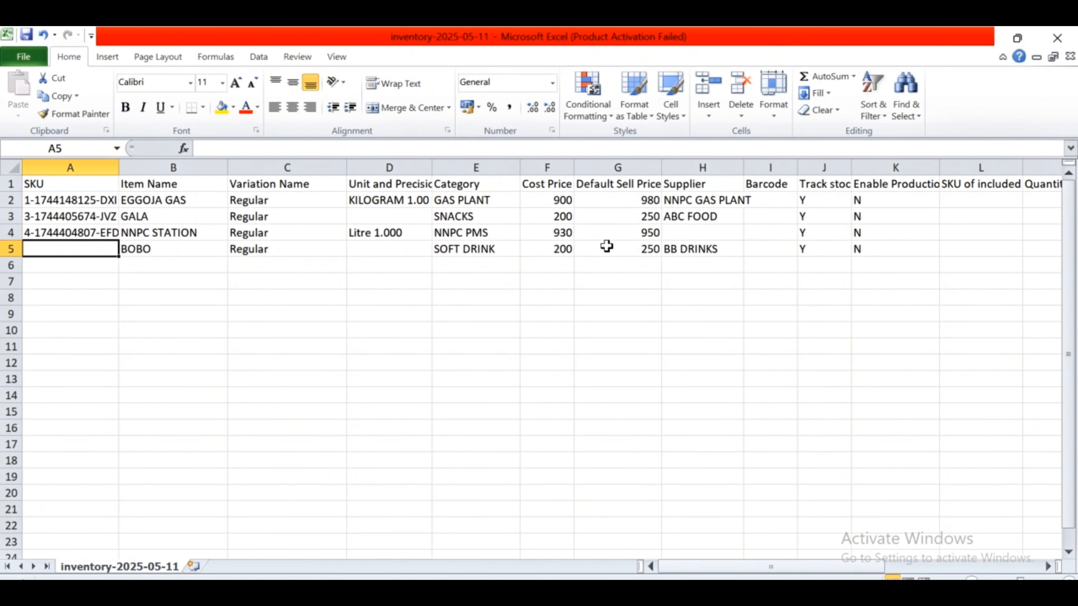
- Save the inventory-2025-05-11 workbook, keeping it in CSV (Comma delimited) format
key("ctrl+s")
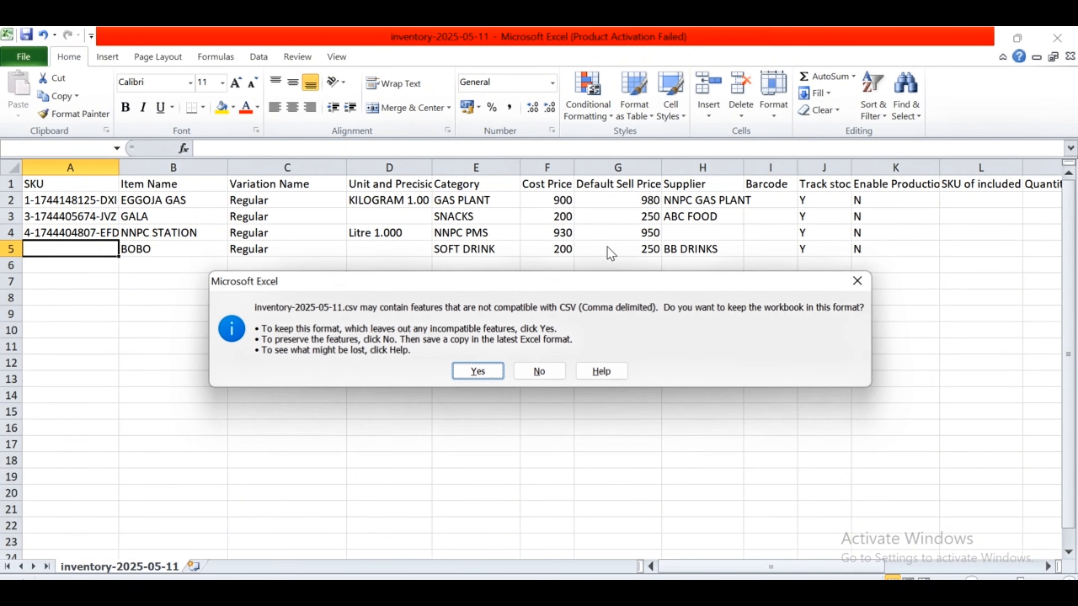
left_click(479, 369)
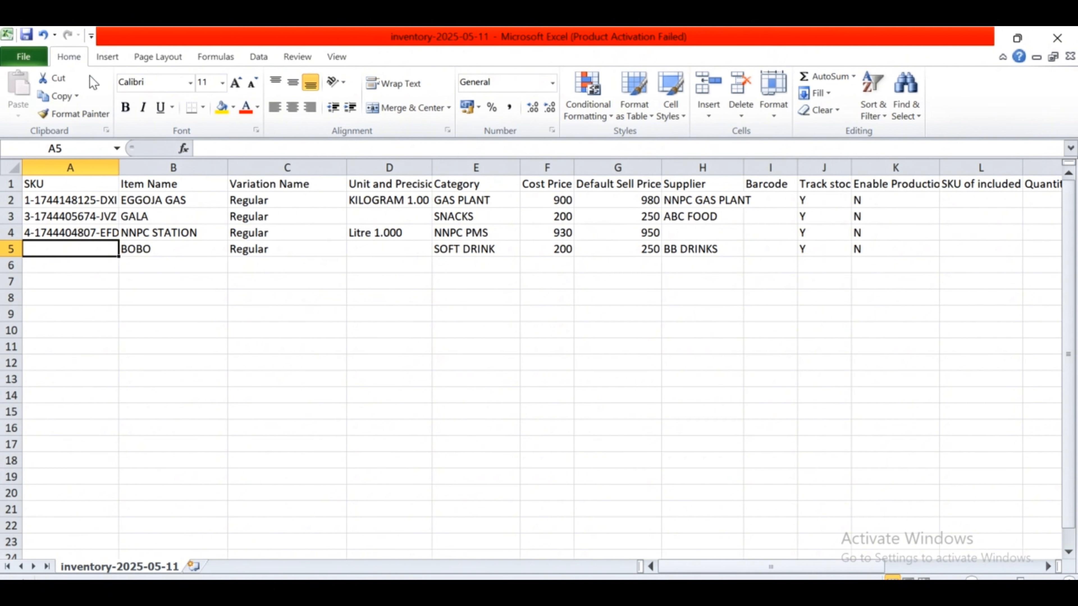
- Save a copy of the workbook to the Desktop as NEW EXPORT, keeping the CSV (Comma delimited) format
left_click(24, 58)
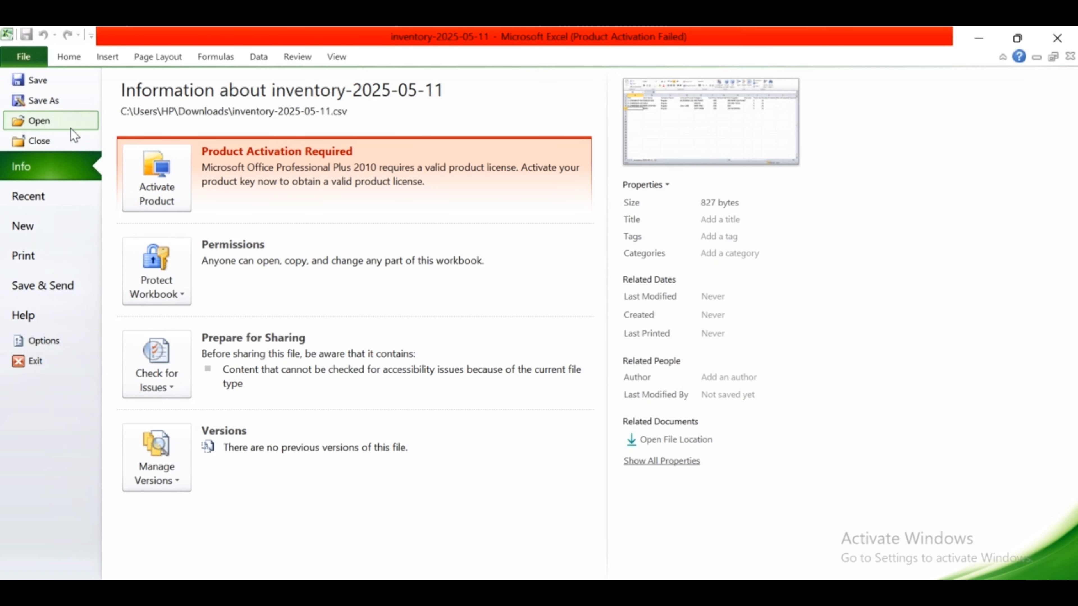
key("Escape")
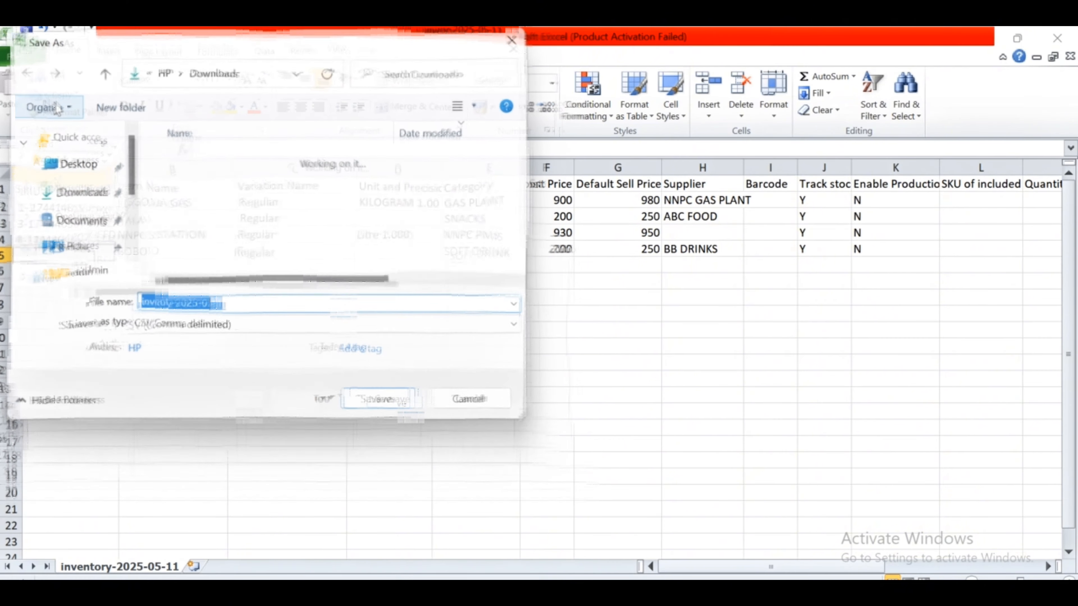
left_click(219, 330)
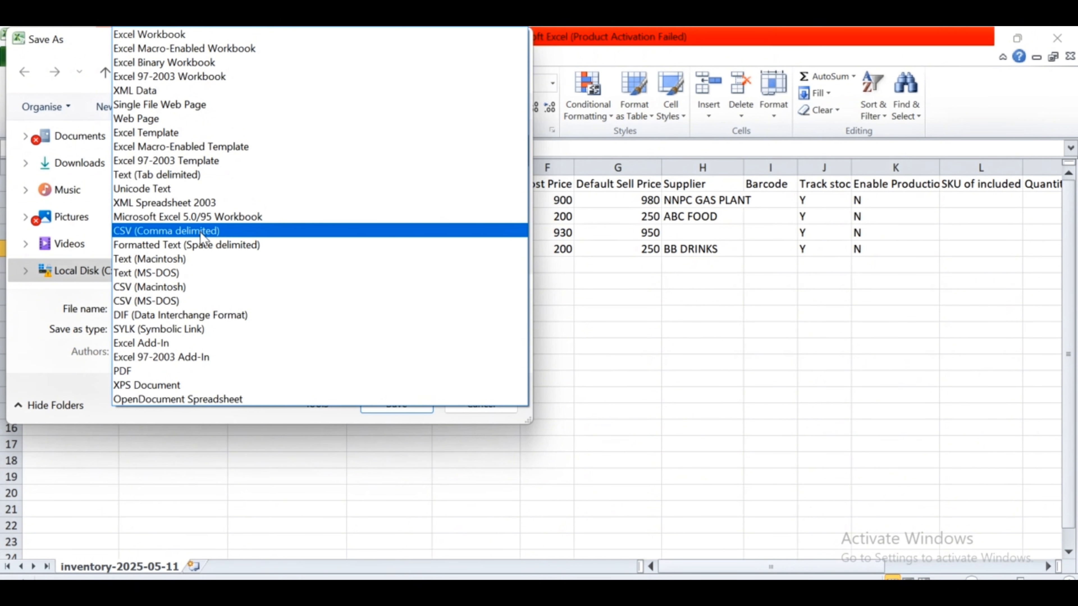
left_click(253, 234)
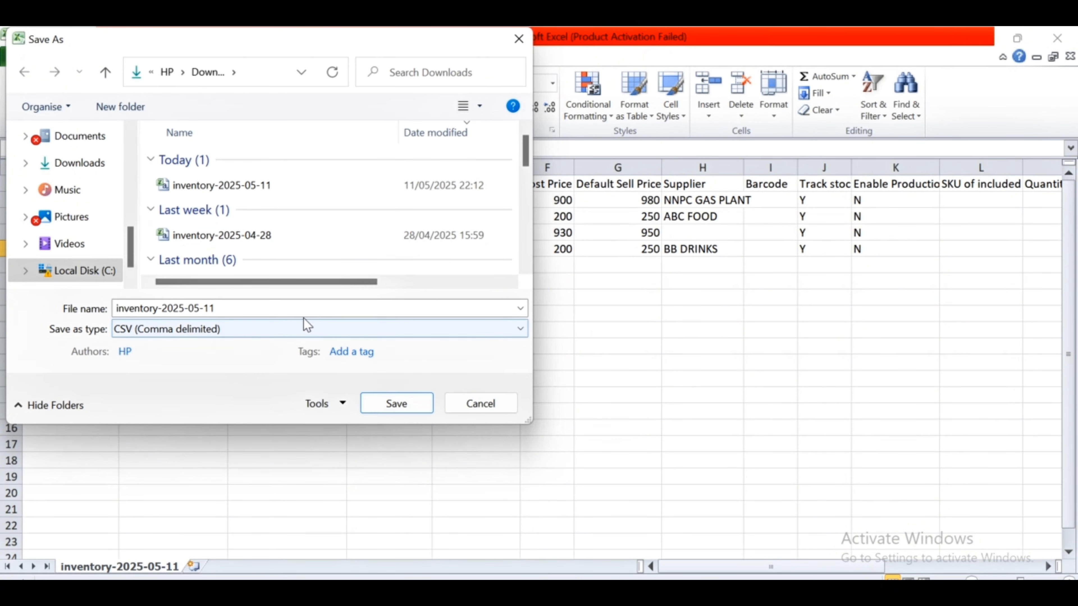
left_click(299, 306)
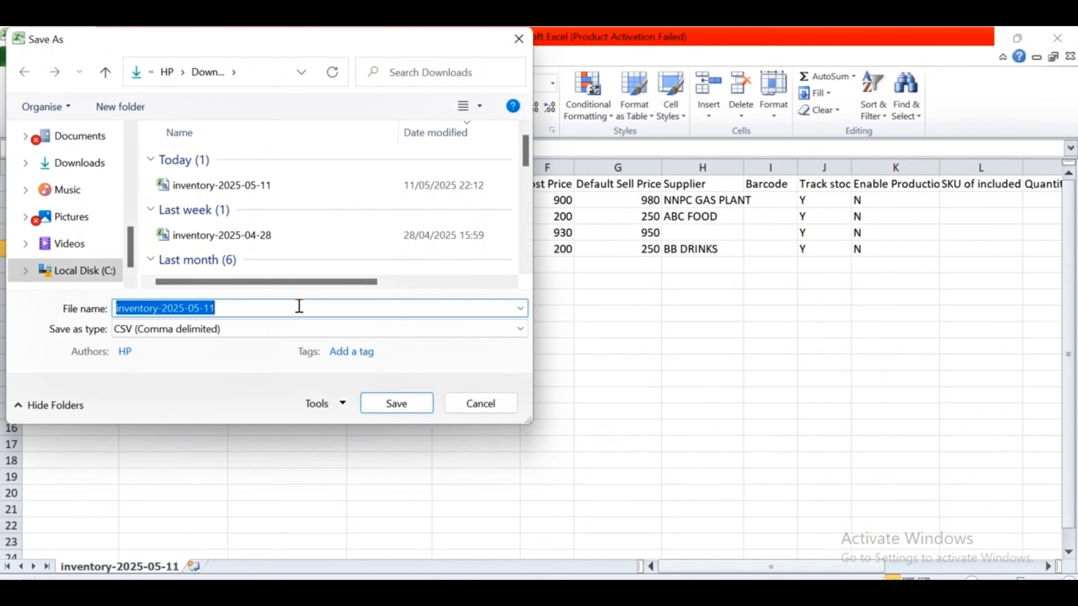
type("NEW EXPORT")
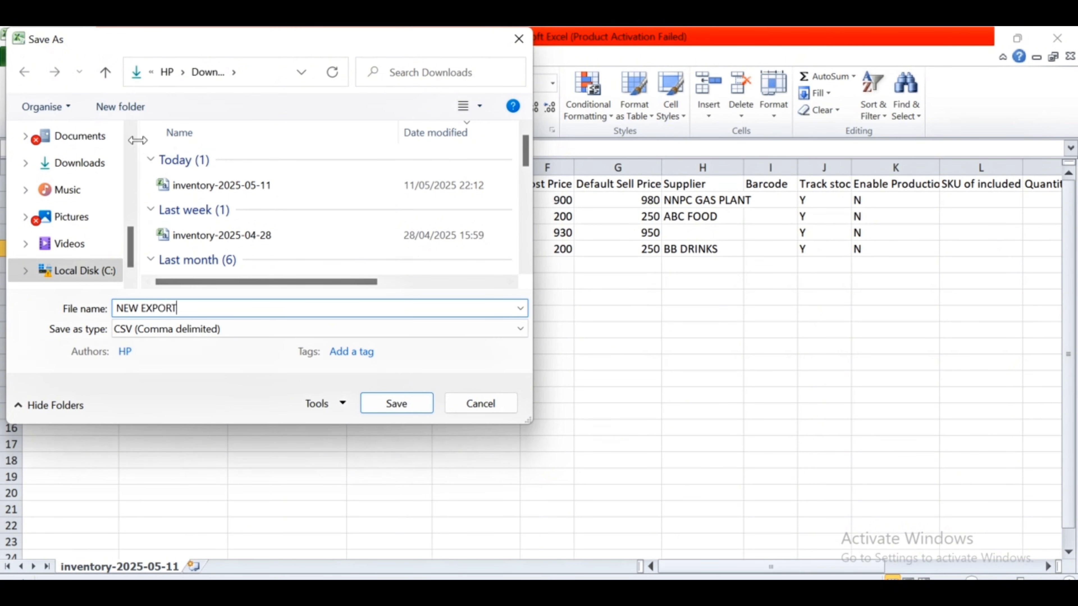
scroll(134, 139, "up", 5)
scroll(134, 140, "up", 2)
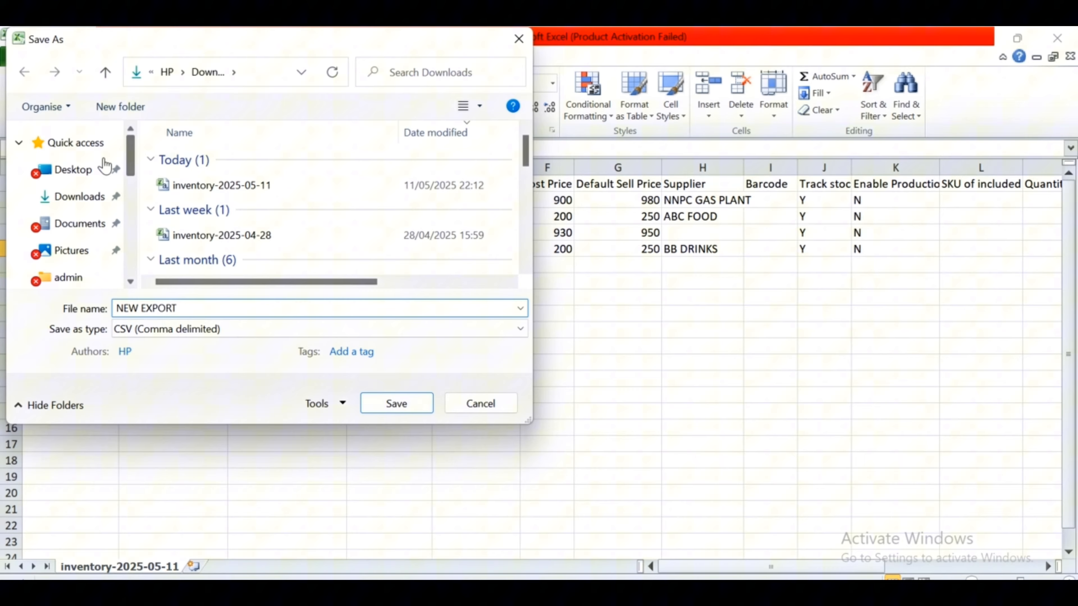
left_click(87, 171)
left_click(417, 407)
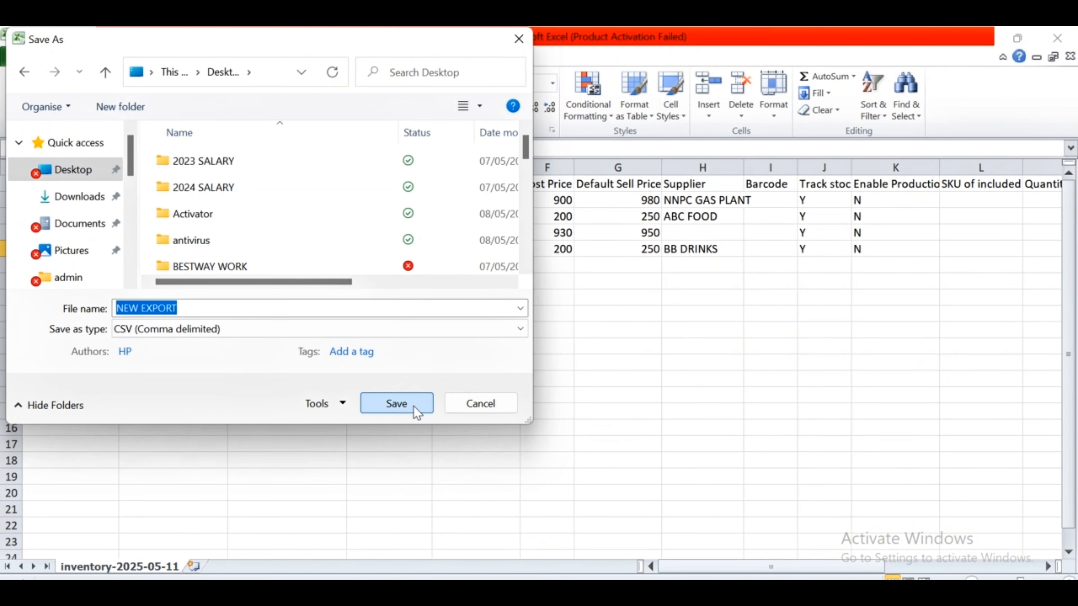
left_click(478, 374)
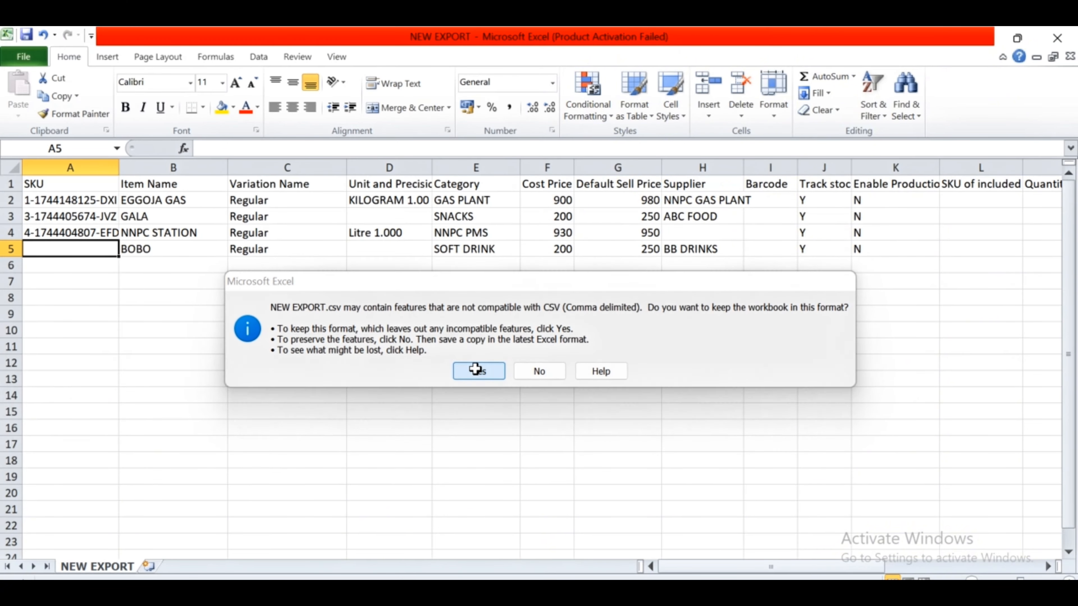
- Switch to the Moniebook items page in the browser and choose NEW EXPORT.csv from the Desktop as the file to import
left_click(1001, 35)
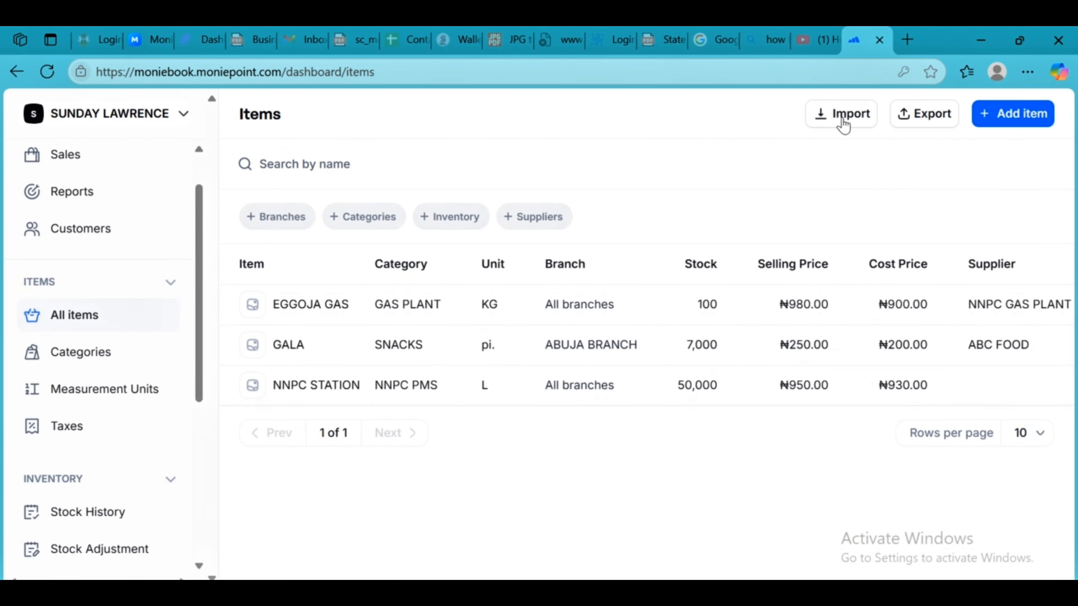
left_click(843, 125)
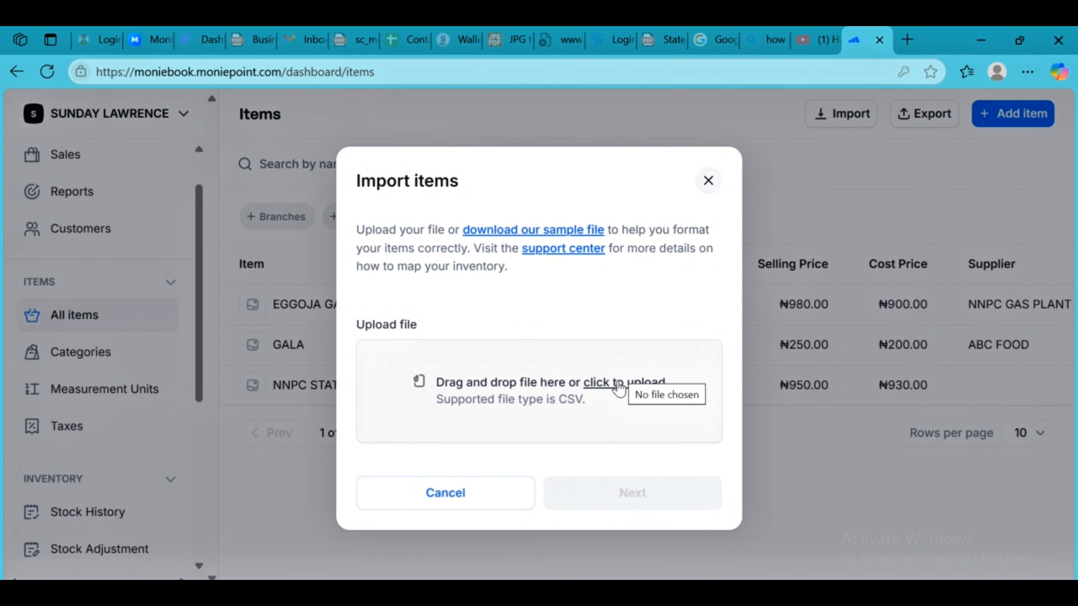
left_click(619, 387)
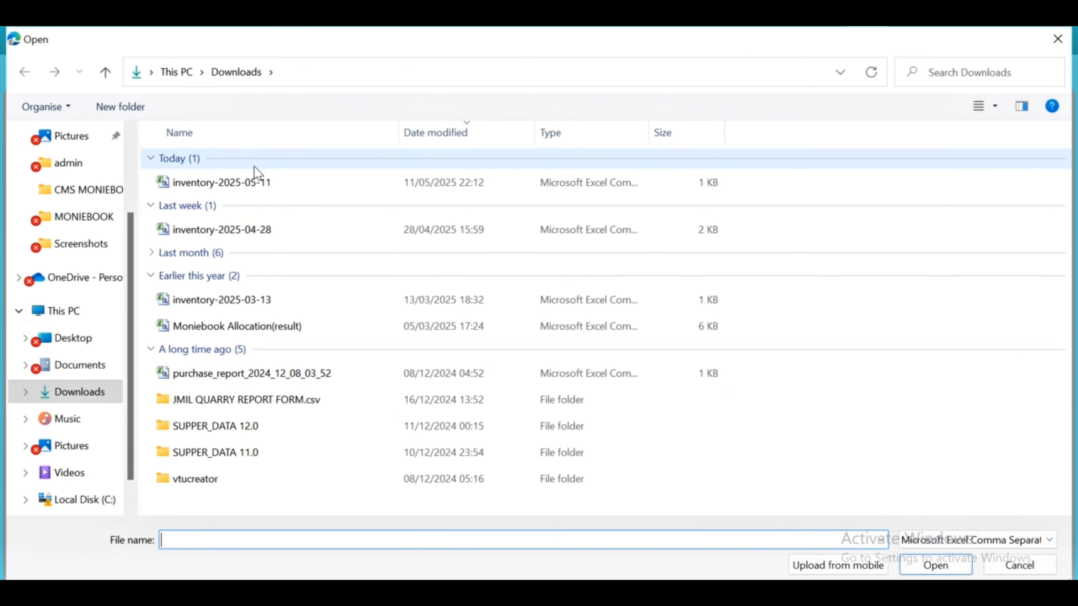
scroll(135, 169, "up", 2)
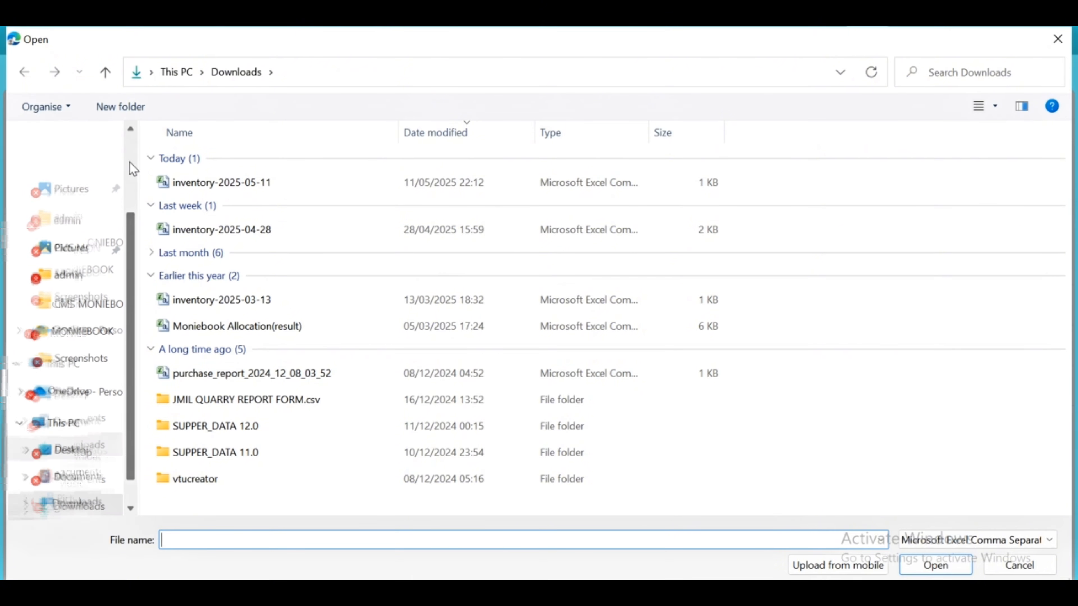
left_click(85, 169)
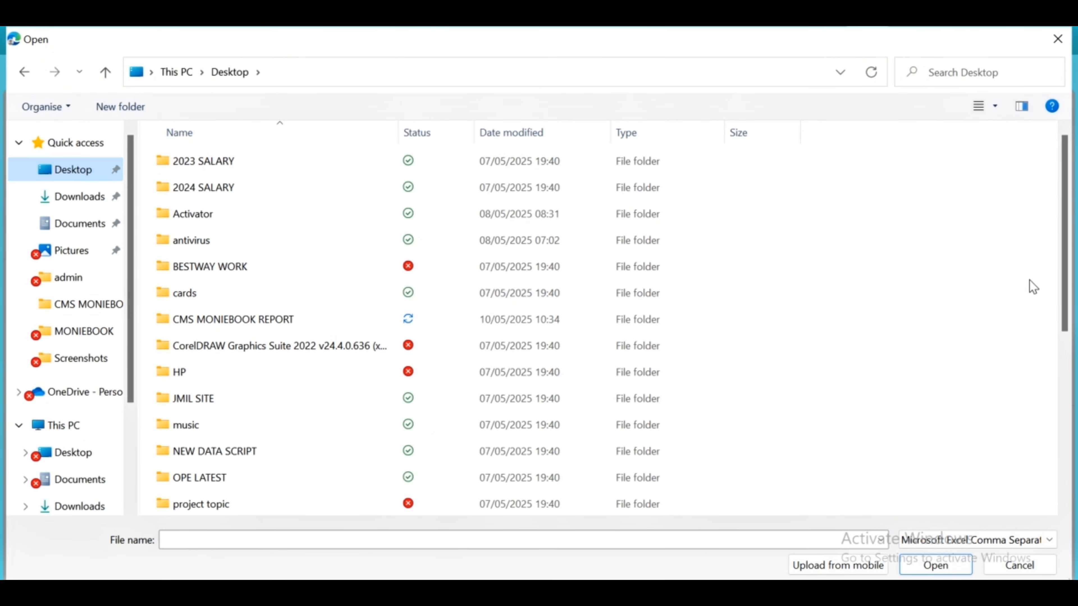
left_click_drag(1066, 260, 1074, 443)
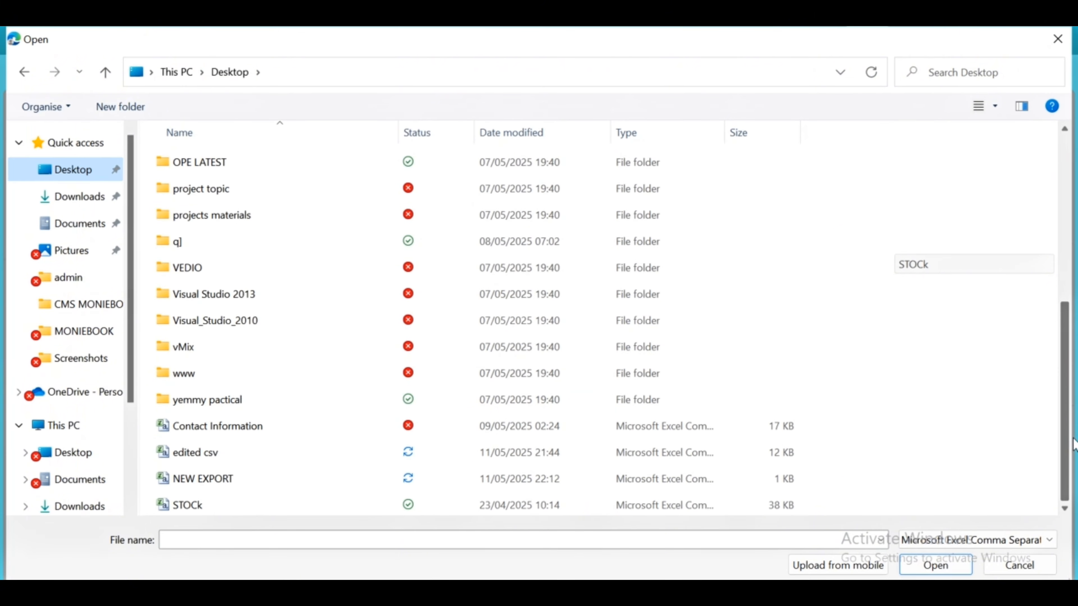
left_click(207, 487)
double_click(206, 487)
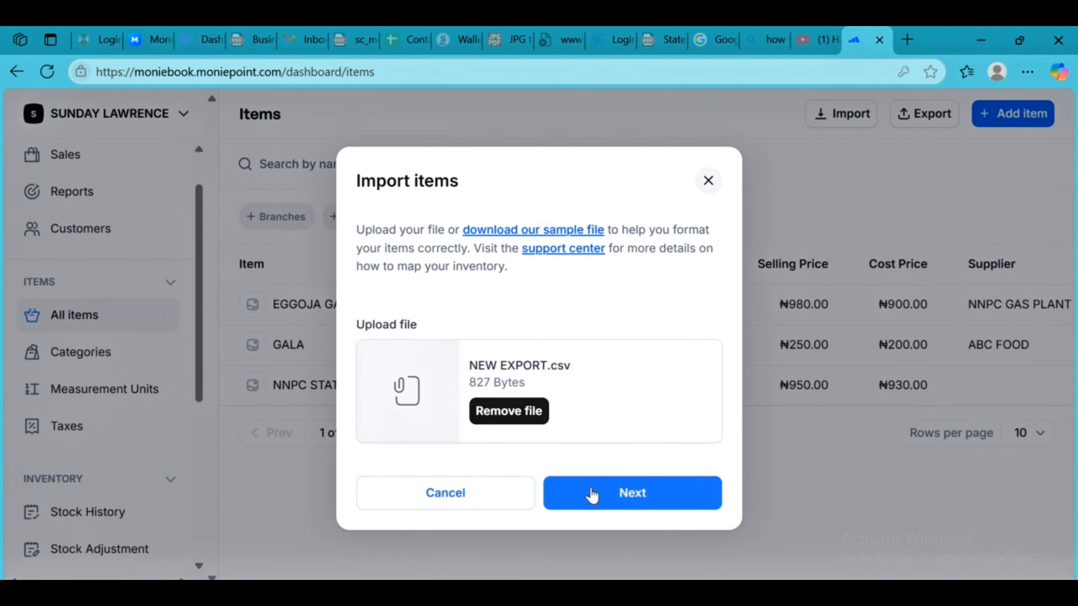
- Check and accept the column mapping for NEW EXPORT.csv, then confirm the changes to upload the inventory
left_click(602, 503)
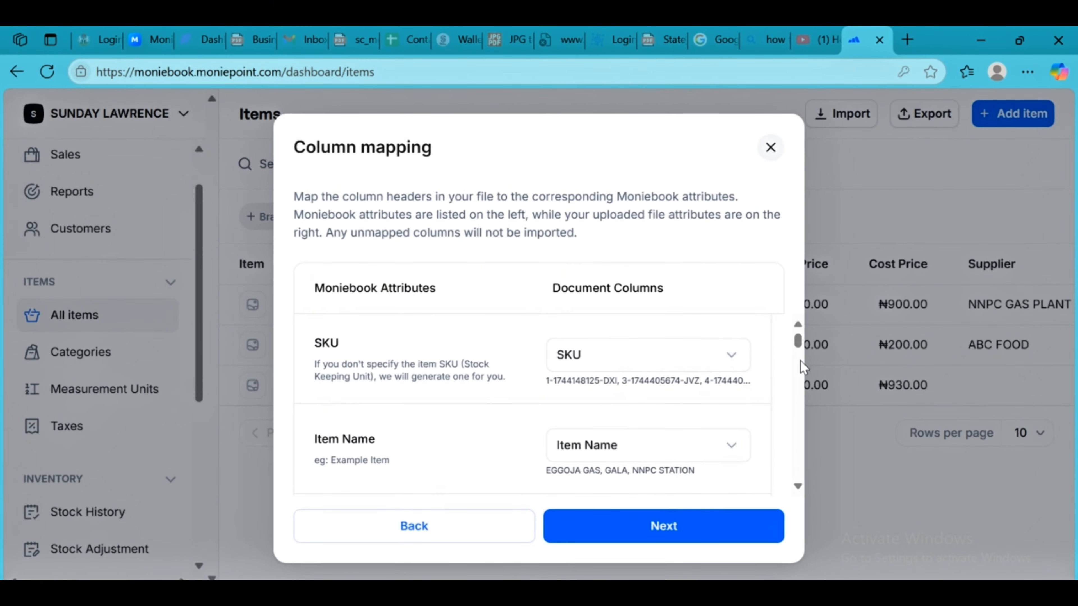
scroll(801, 357, "down", 4)
mouse_move(801, 358)
left_mouse_down()
mouse_move(801, 390)
mouse_move(803, 338)
left_mouse_up()
left_click(667, 527)
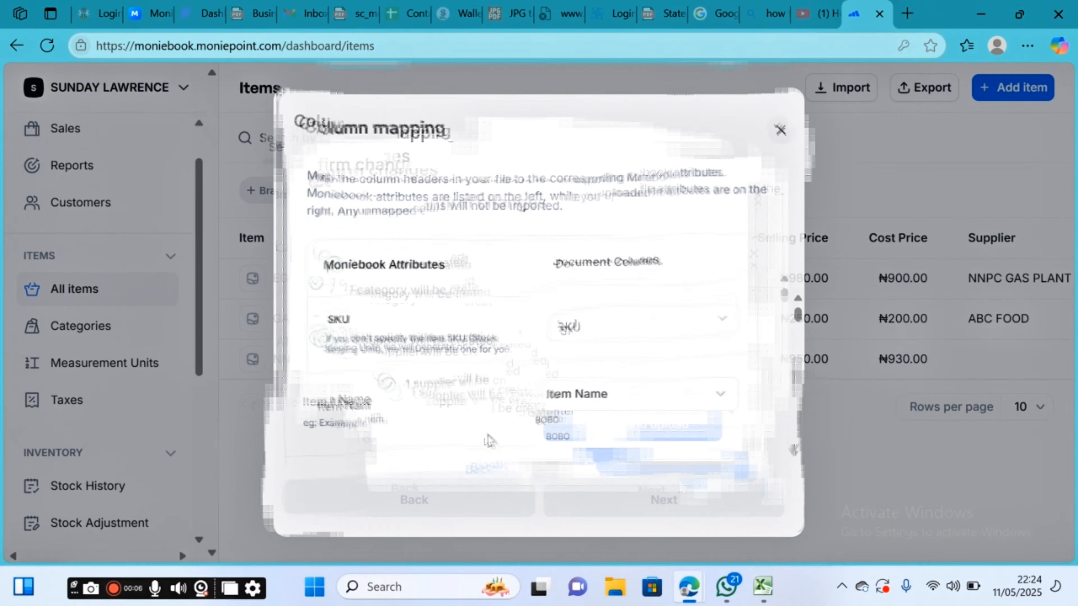
left_click(632, 429)
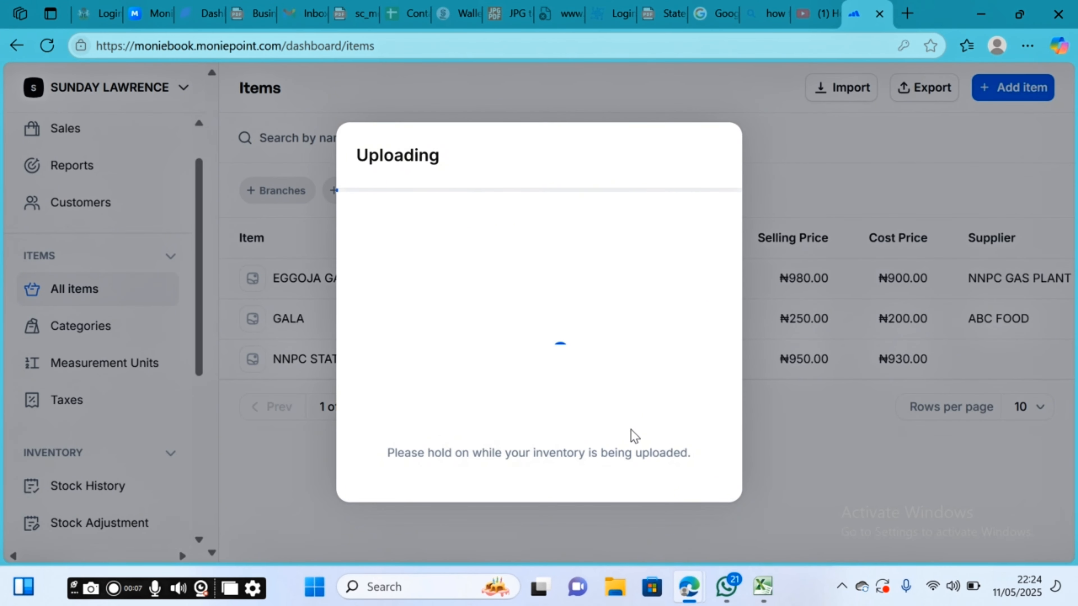
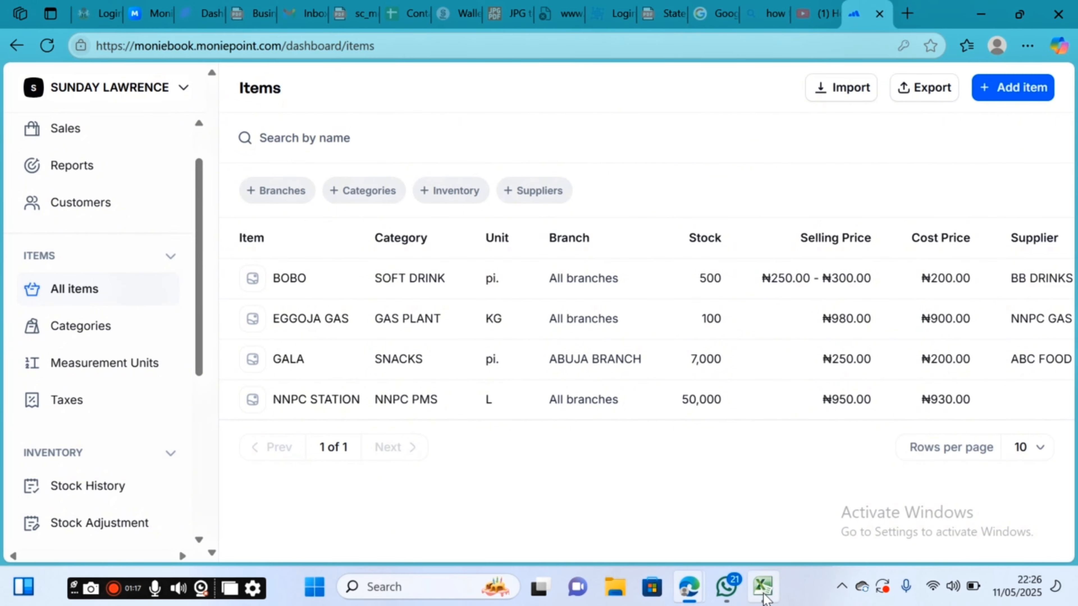
- Switch to Excel and close the NEW EXPORT workbook without saving its changes
left_click(763, 592)
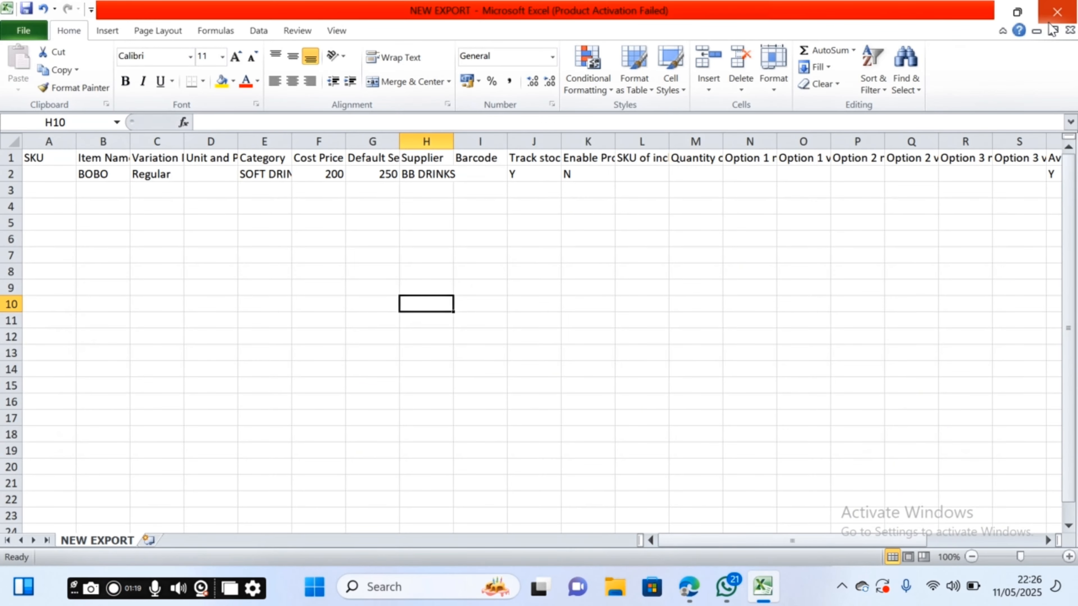
left_click(1056, 11)
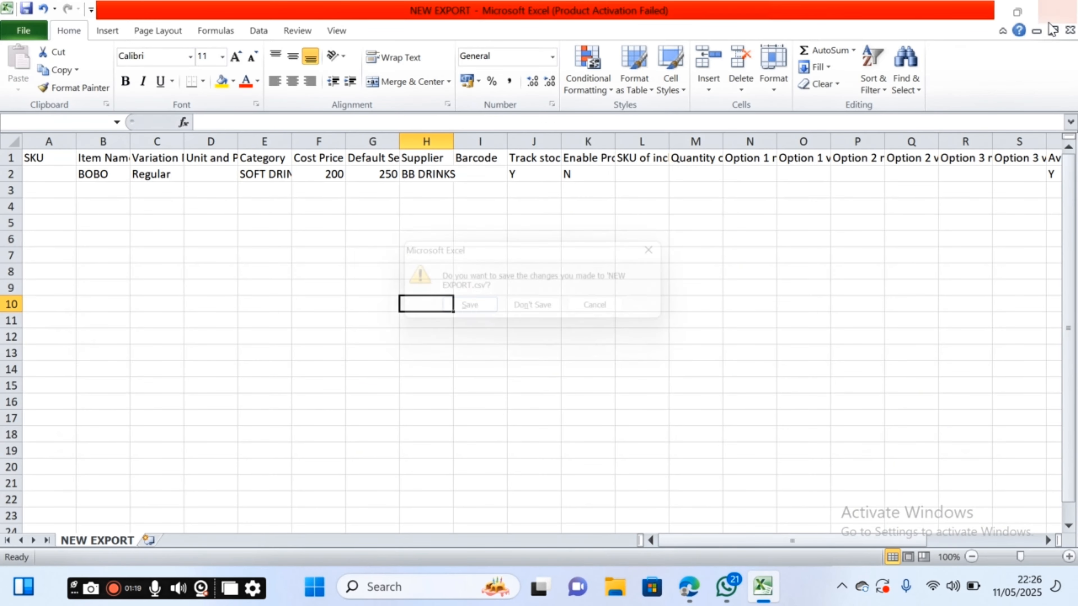
left_click(561, 312)
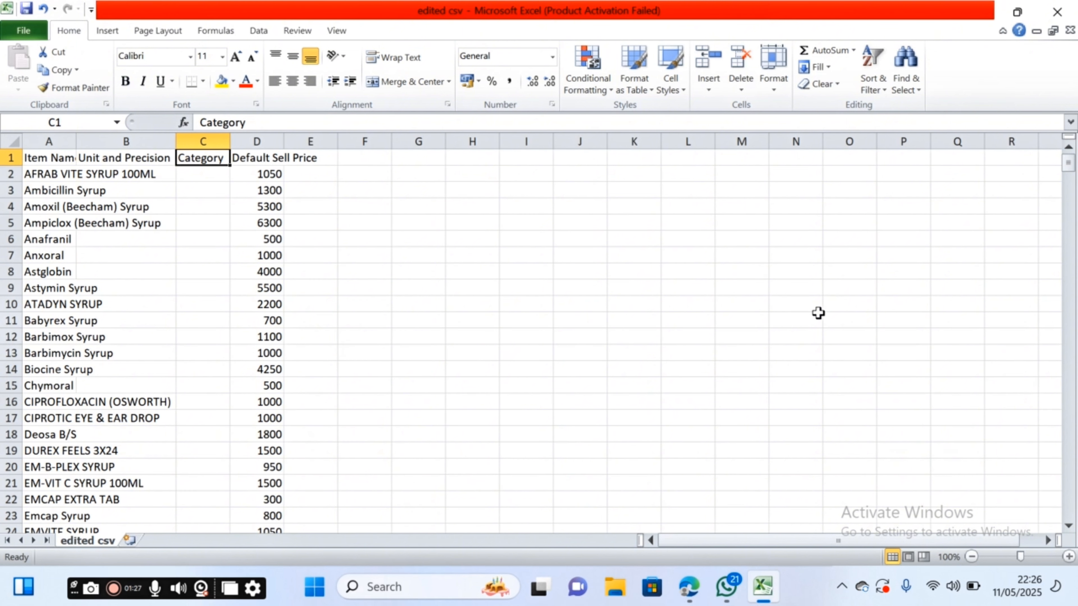
- Widen the Item Name column in the edited csv sheet to give the product names more room
left_click(45, 174)
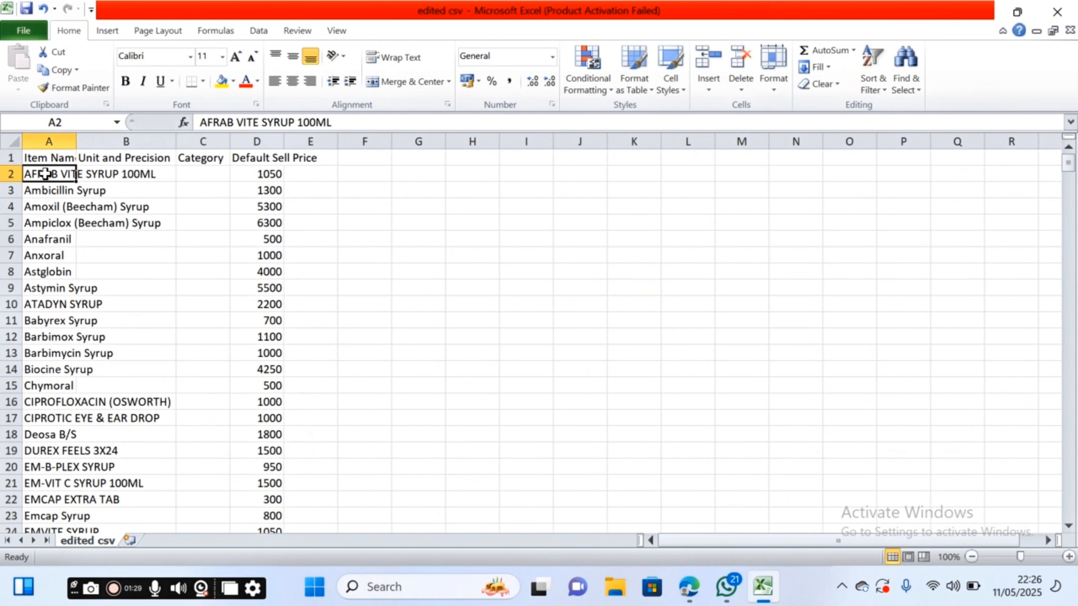
left_click_drag(77, 142, 147, 136)
double_click(52, 159)
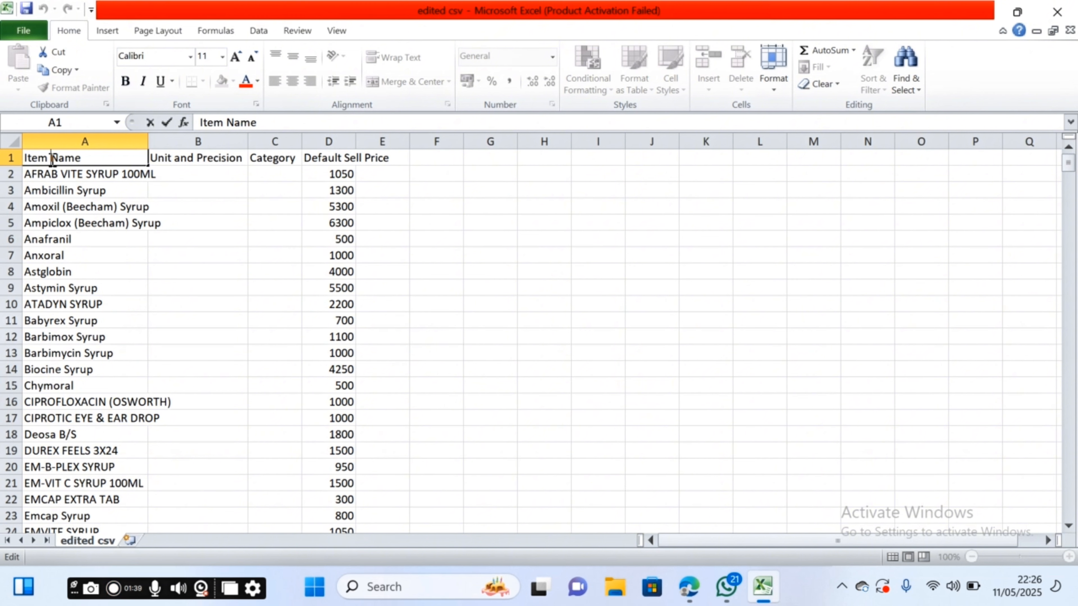
key("BackSpace")
- Delete the Unit and Precision column from the edited csv sheet
left_click(216, 156)
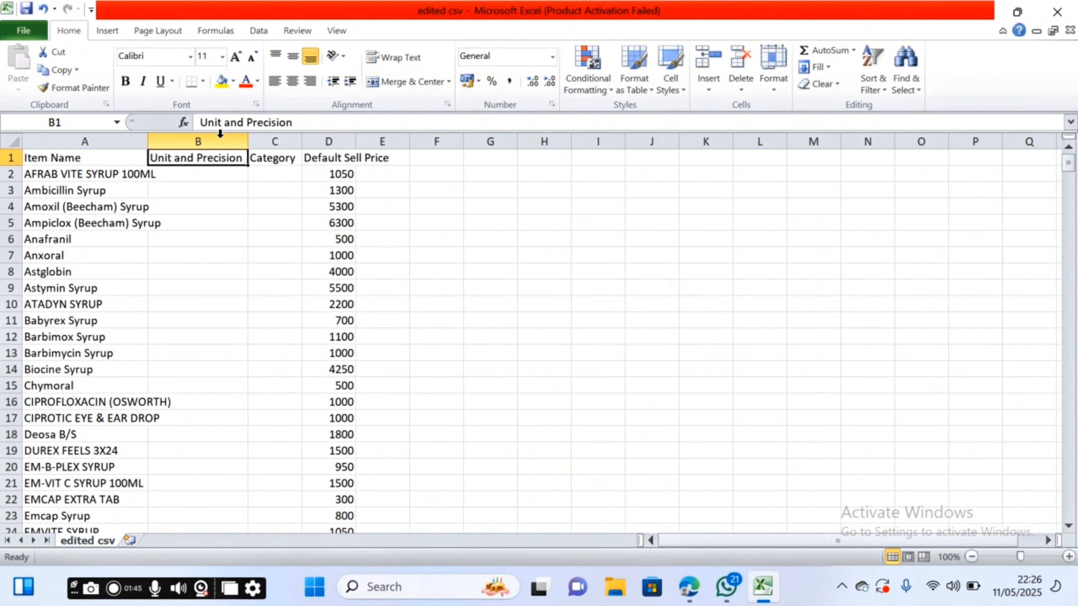
left_click(237, 138)
right_click(237, 141)
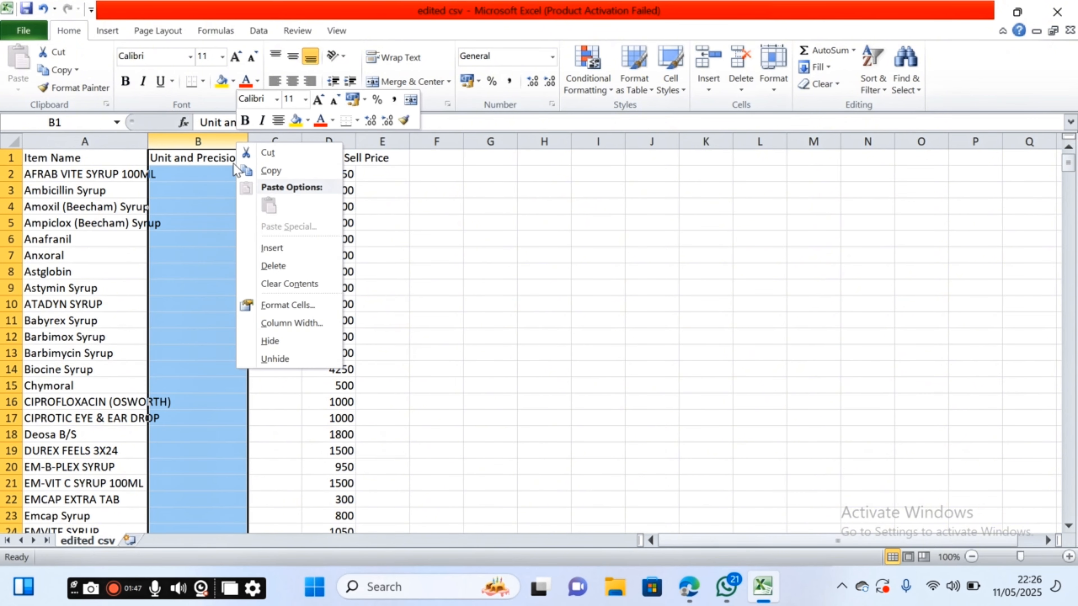
left_click(276, 266)
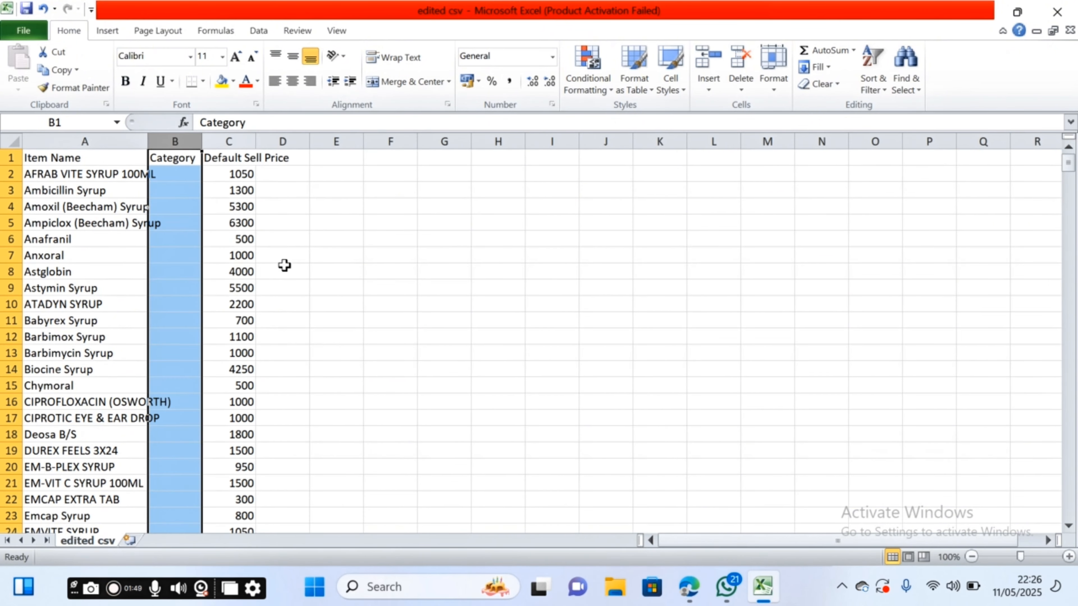
left_click(392, 242)
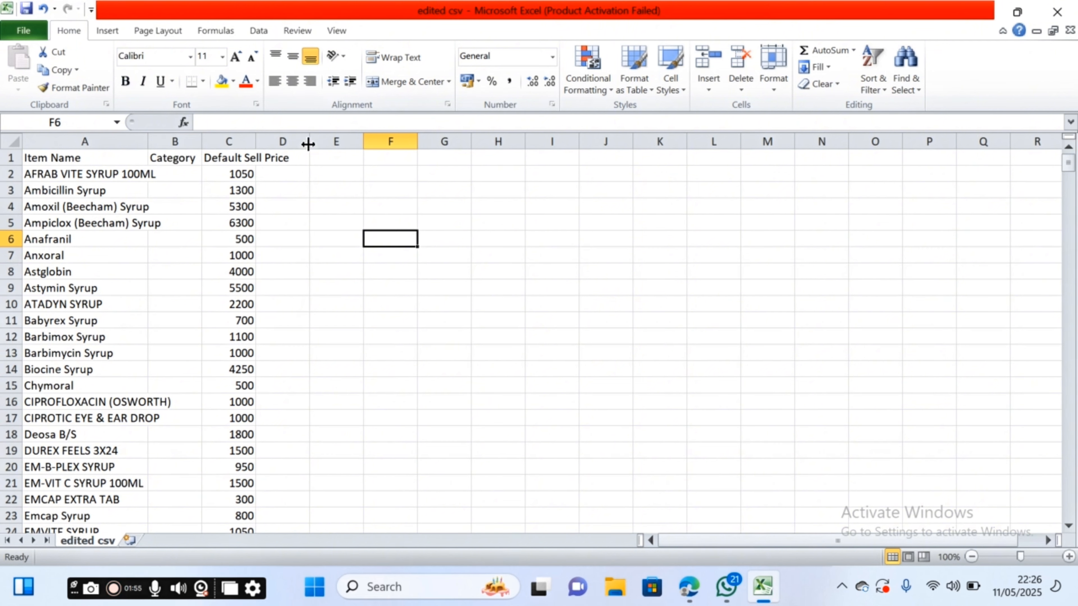
- Widen column D and the Default Sell Price column, and add the header "Cost price" in D1
left_click_drag(308, 145, 325, 144)
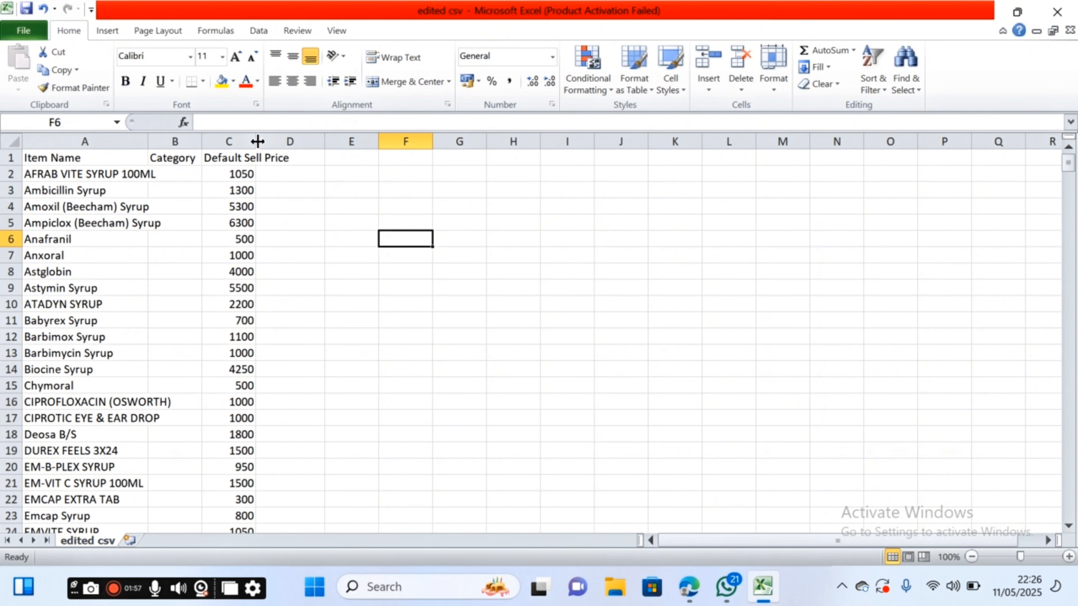
left_click_drag(258, 141, 307, 143)
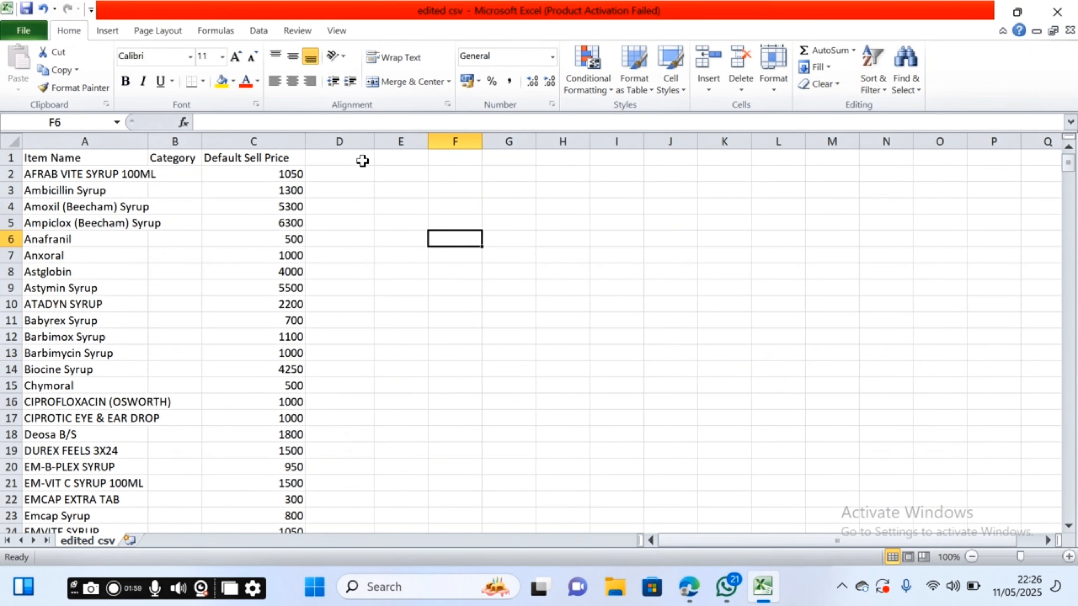
left_click(362, 160)
type("CO")
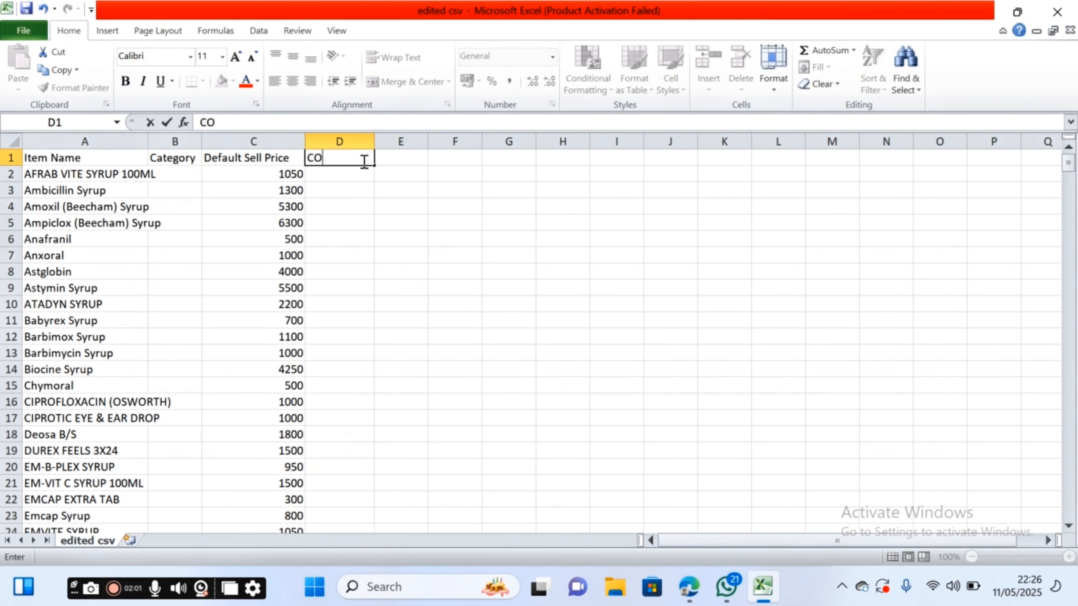
key("BackSpace")
type("ost prince")
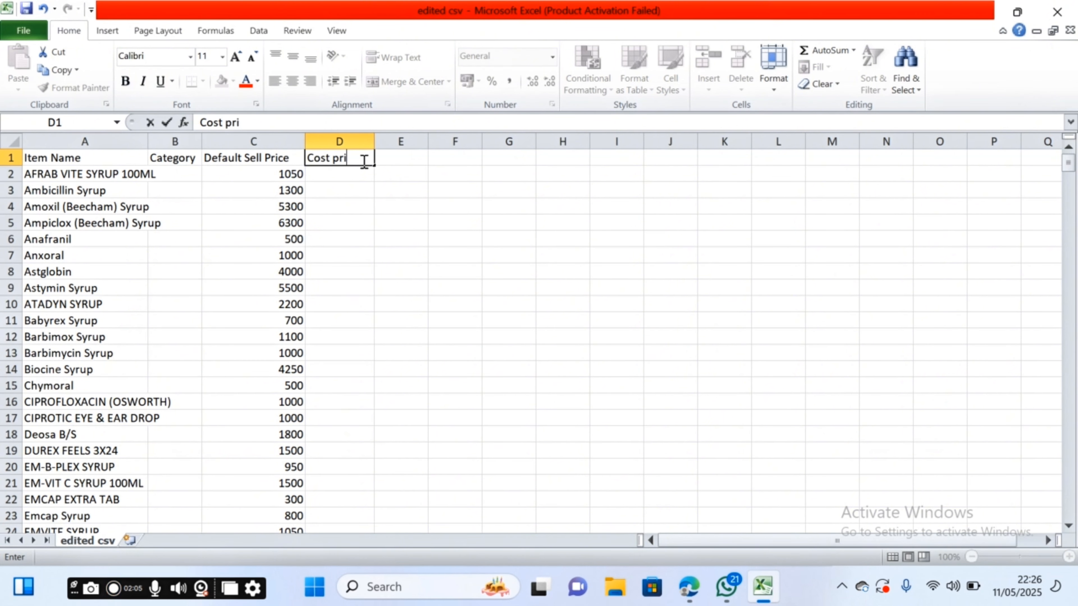
key("BackSpace")
key("BackSpace")
key("BackSpace")
type("ce")
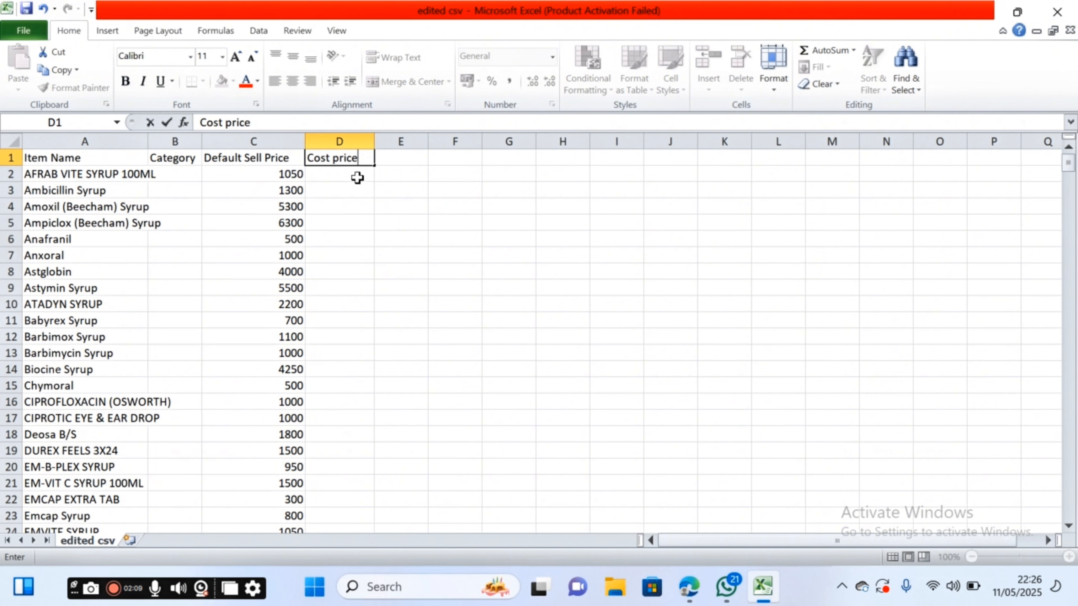
- Enter cost prices 950, 1000, 5000 and 6000 for the first four products, in D2 to D5
left_click(357, 177)
type("950")
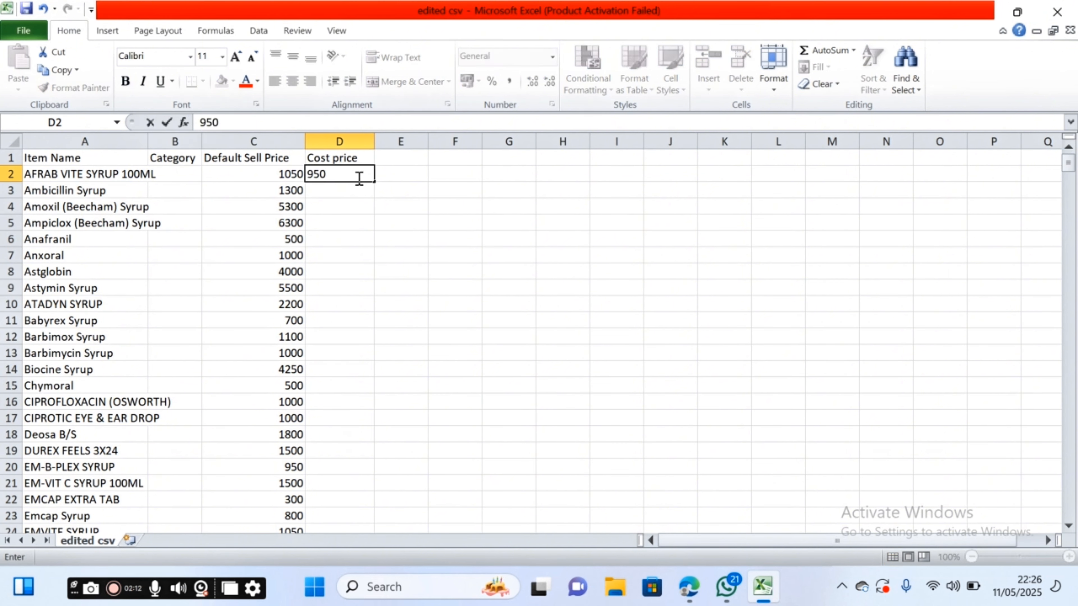
key("Return")
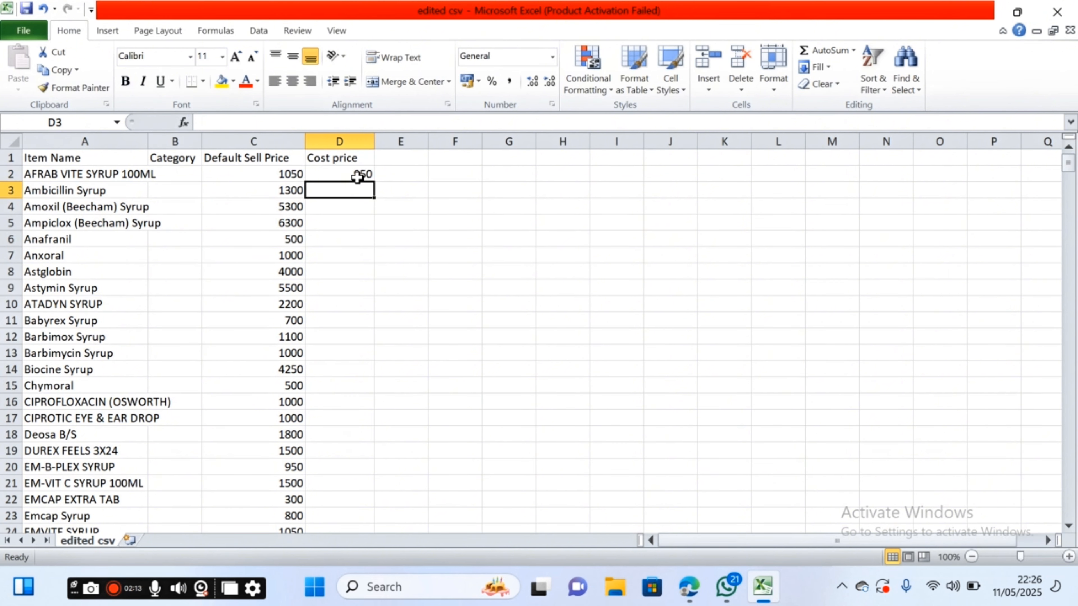
type("1000")
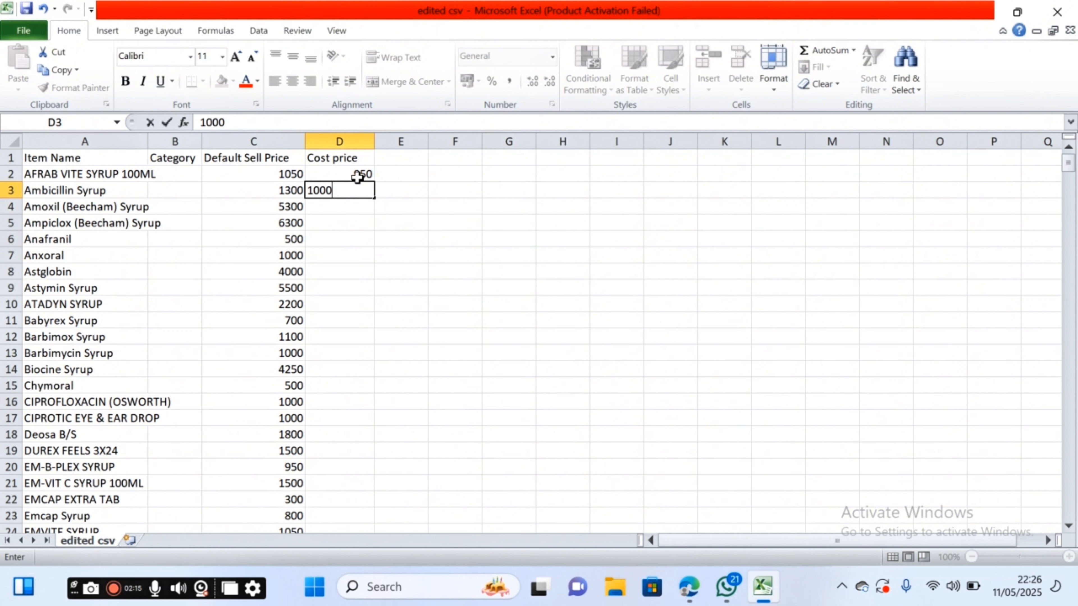
key("Return")
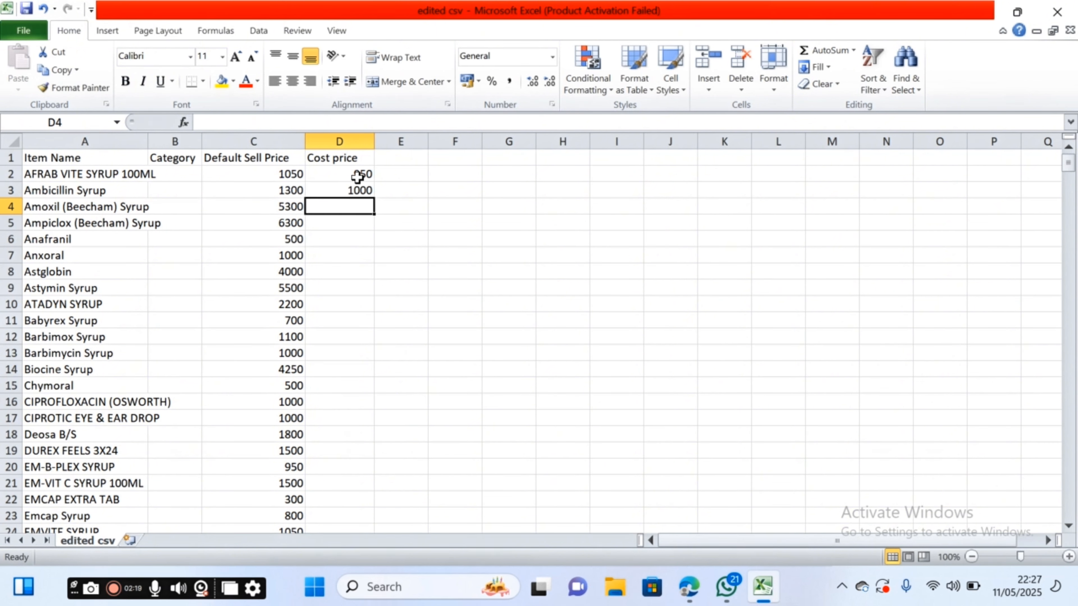
type("500")
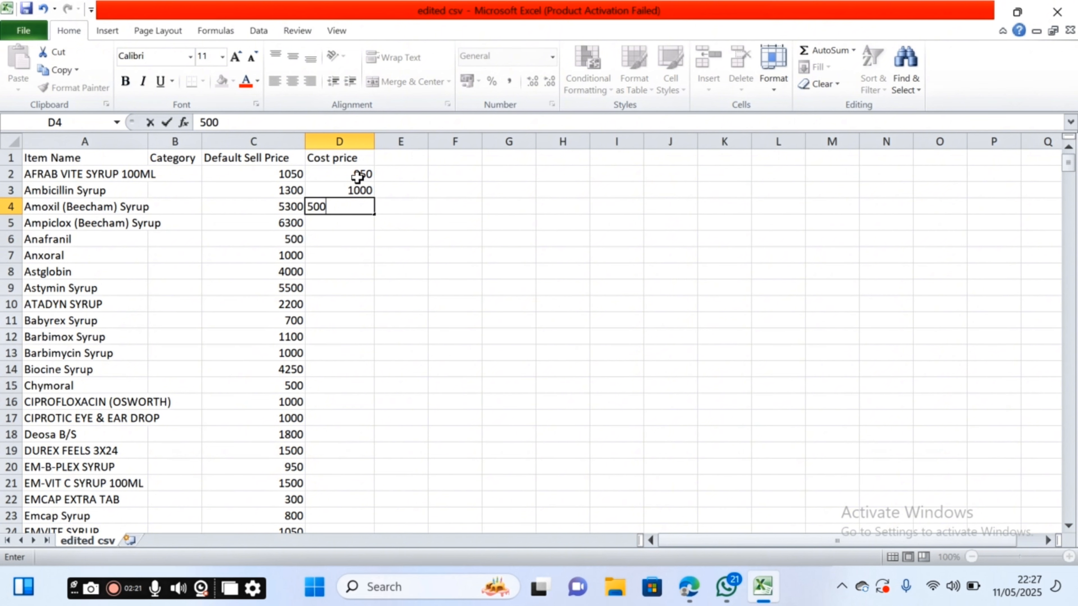
type("0")
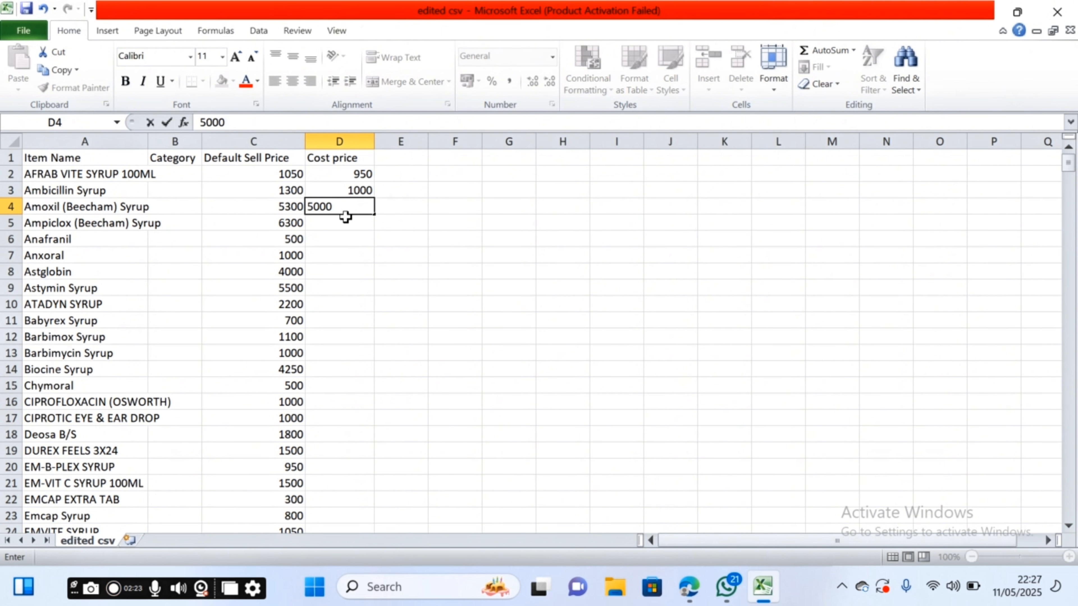
left_click(346, 218)
type("6000")
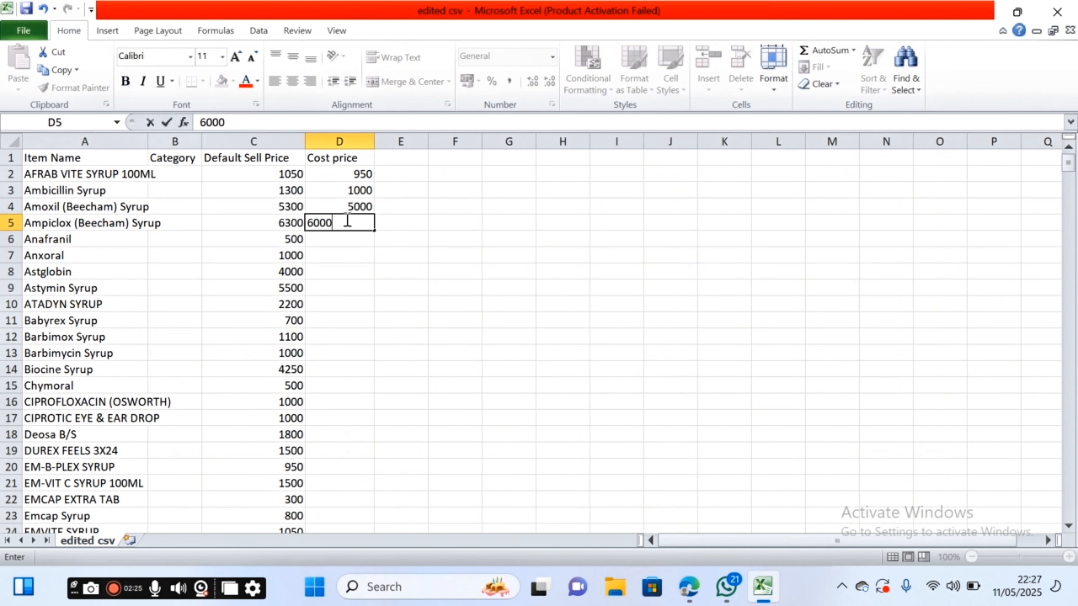
left_click(457, 249)
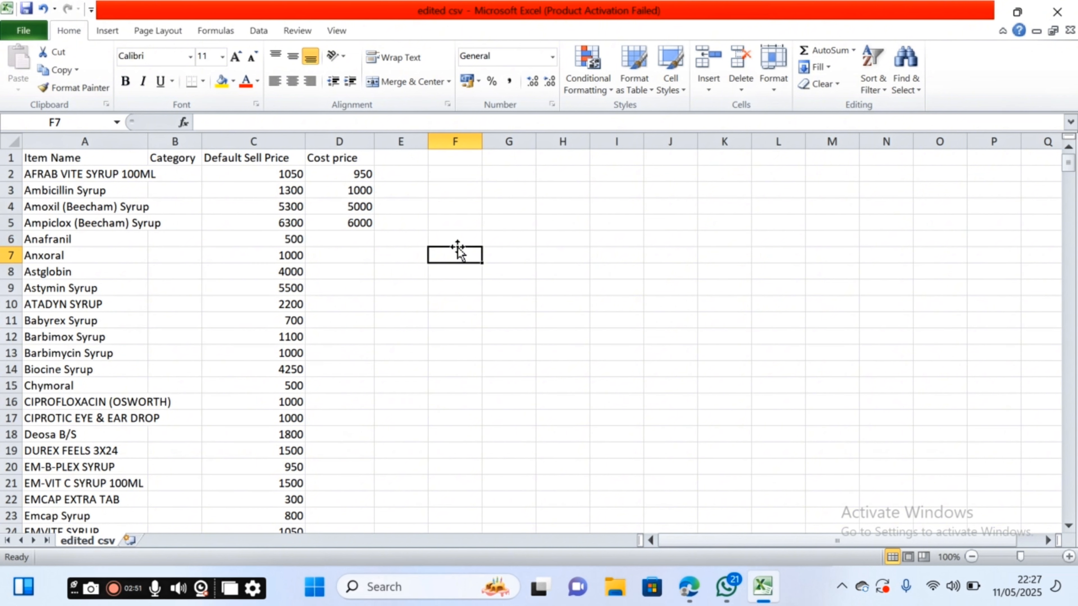
- Add the header "supplier" in E1 and enter "bb drugs" as the supplier of AFRAB VITE SYRUP 100ML
left_click(400, 158)
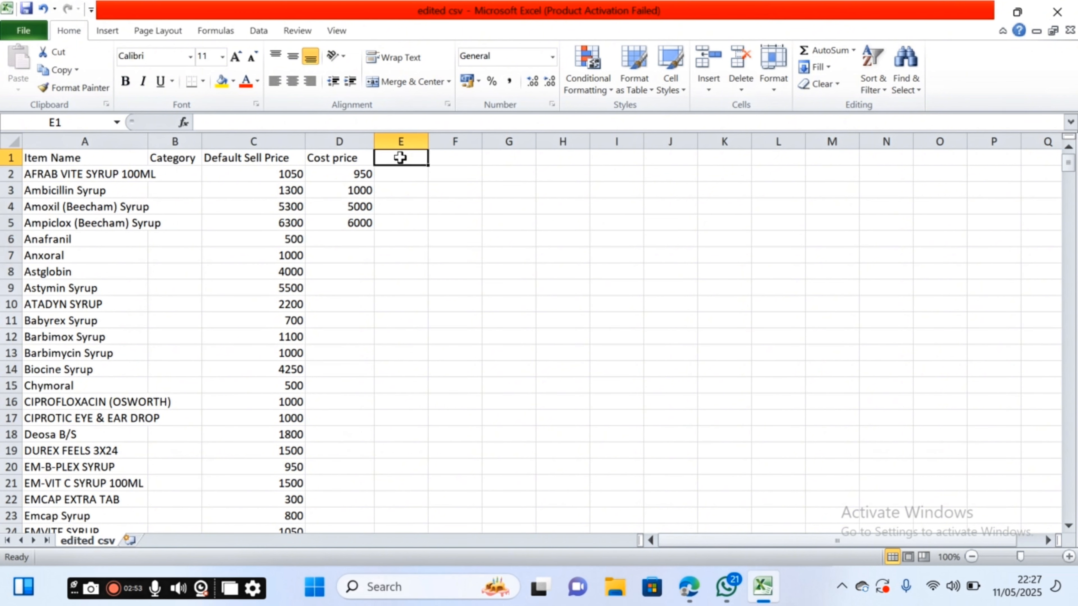
type("supplier")
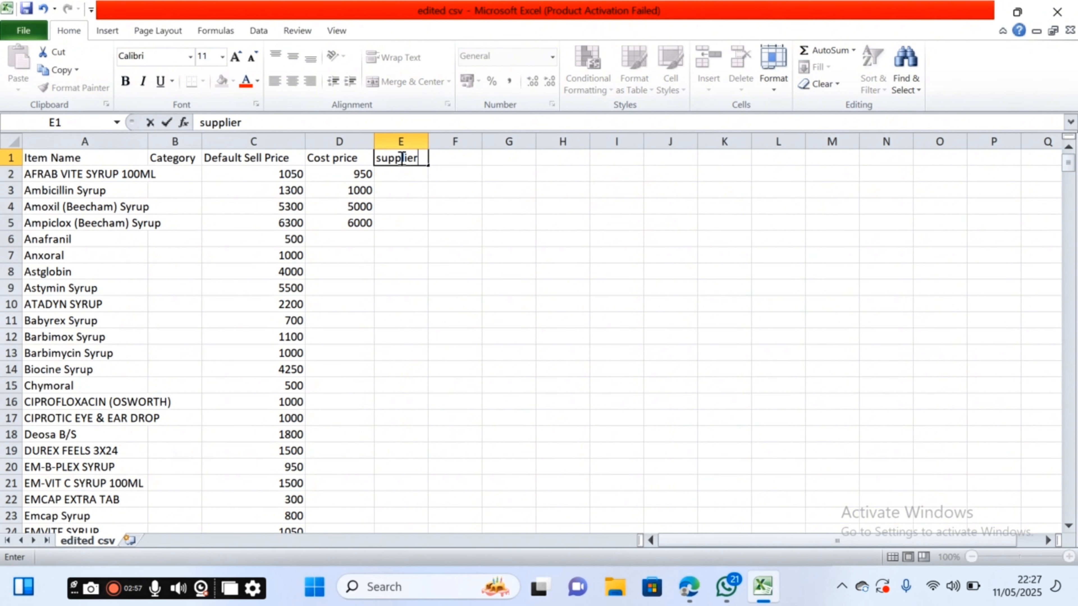
left_click(404, 177)
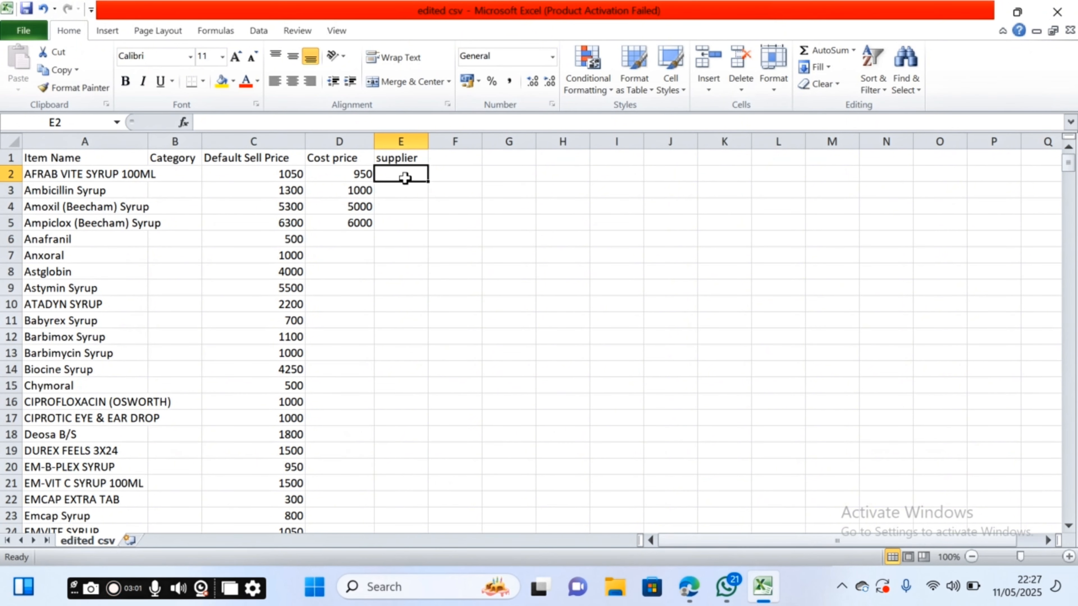
type("bb drugs")
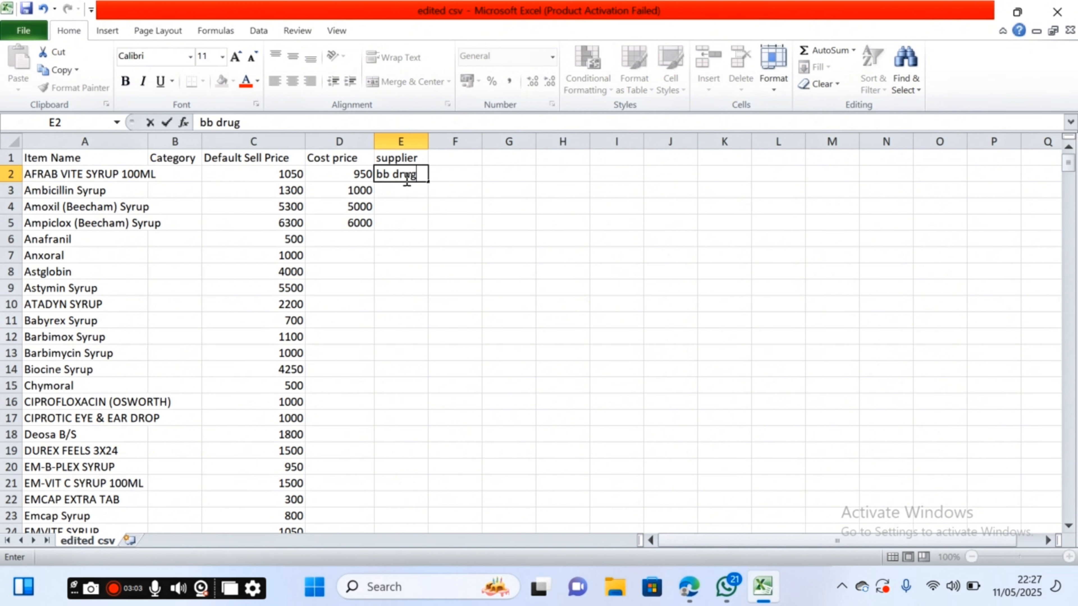
- Enter "mm drugs" as the supplier of Ambicillin Syrup and "ff drugs" as the supplier of Amoxil (Beecham) Syrup
left_click(406, 196)
type("mm")
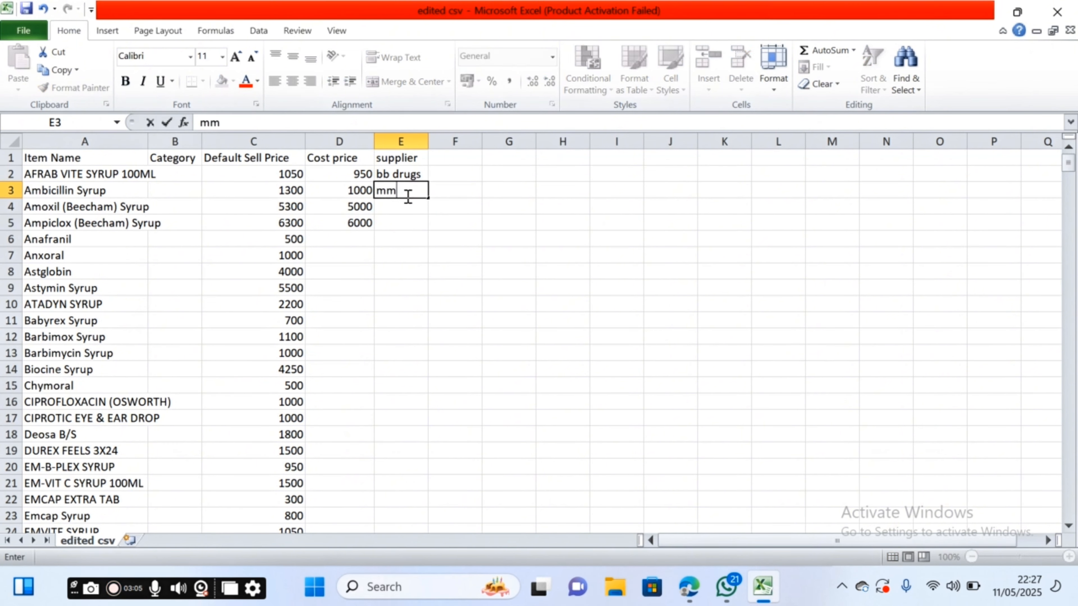
type(" f")
key("BackSpace")
type("drugs")
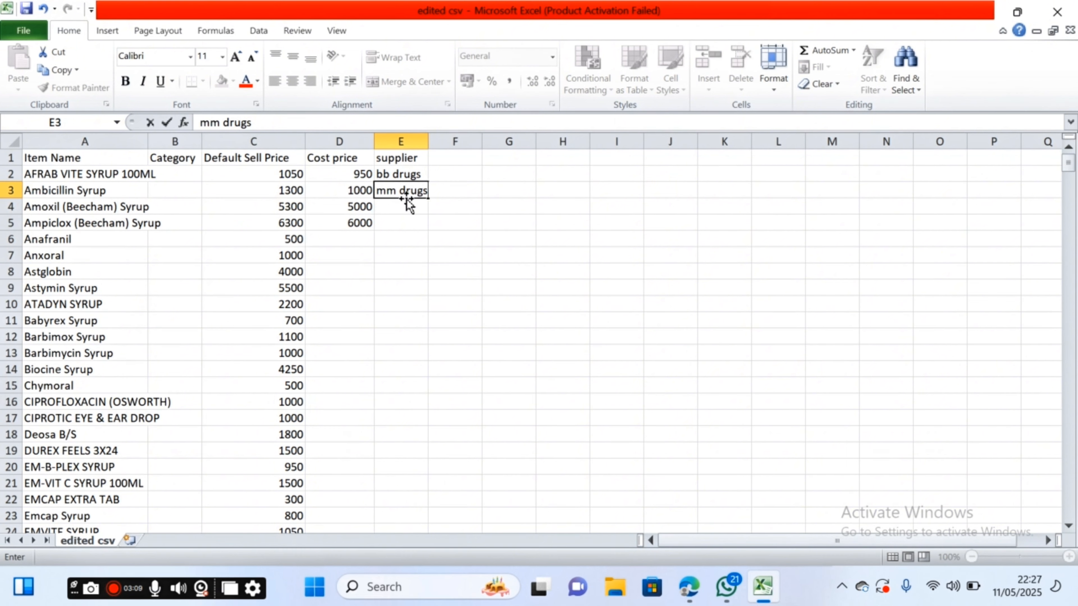
left_click(406, 215)
left_click(405, 204)
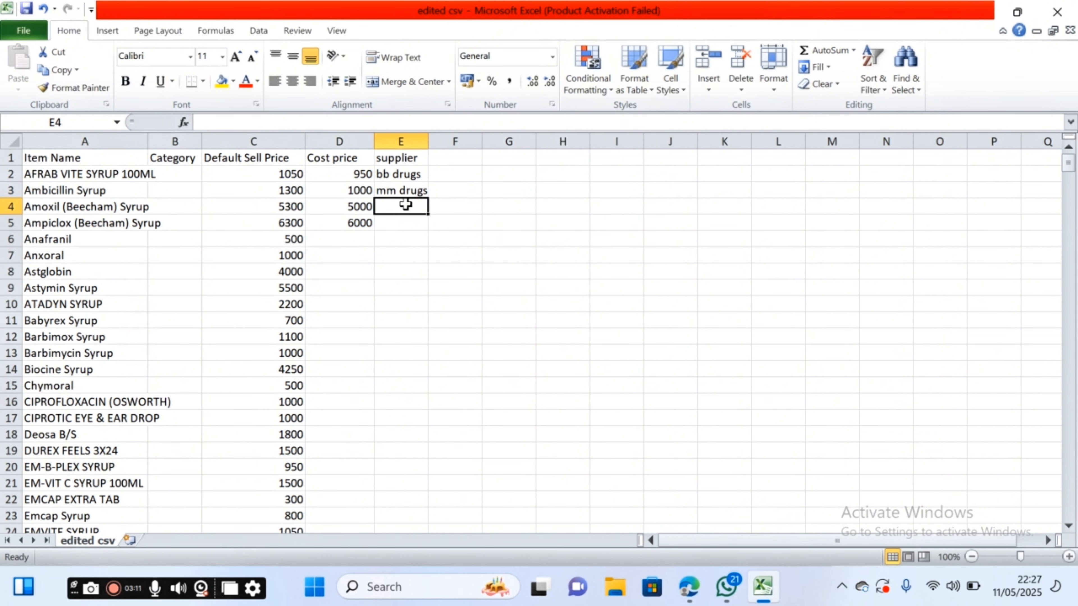
type("ff drugs")
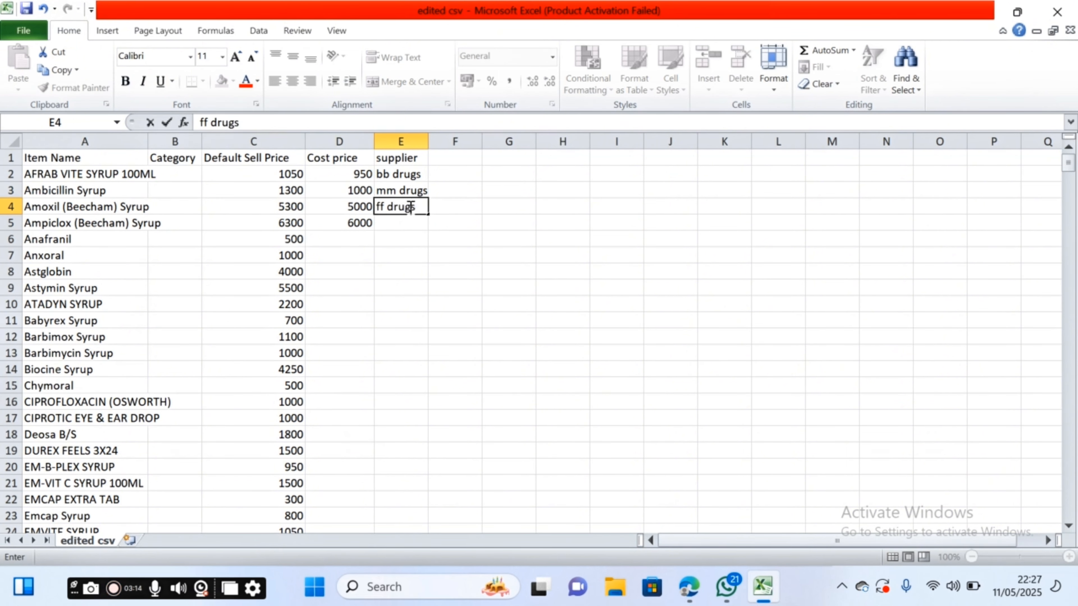
left_click(469, 254)
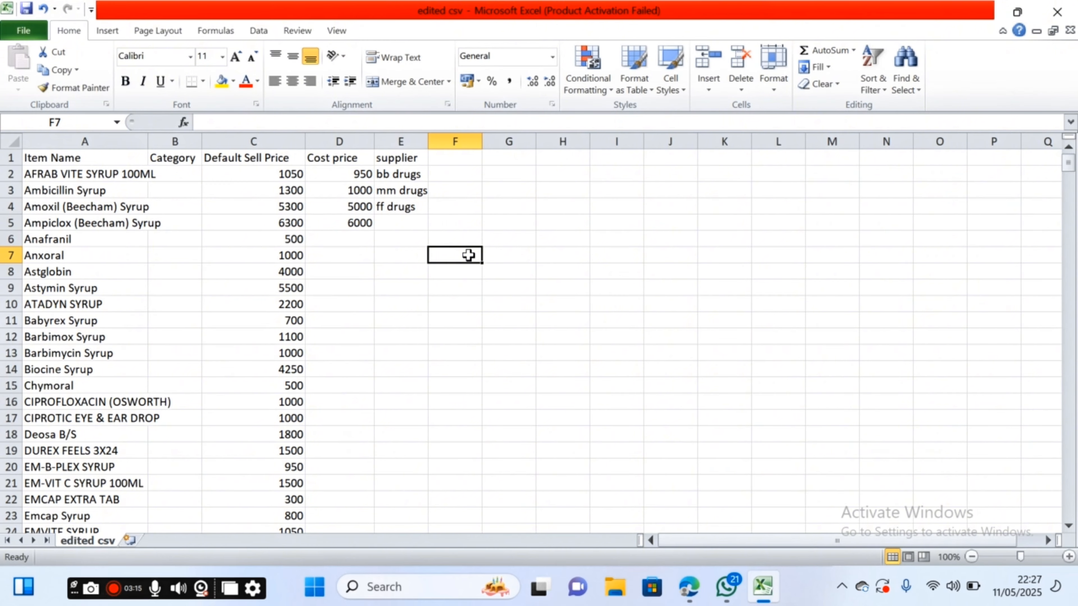
- Save the edited csv file and switch to the Moniebook Items page in the Edge browser
key("ctrl+s")
left_click(474, 343)
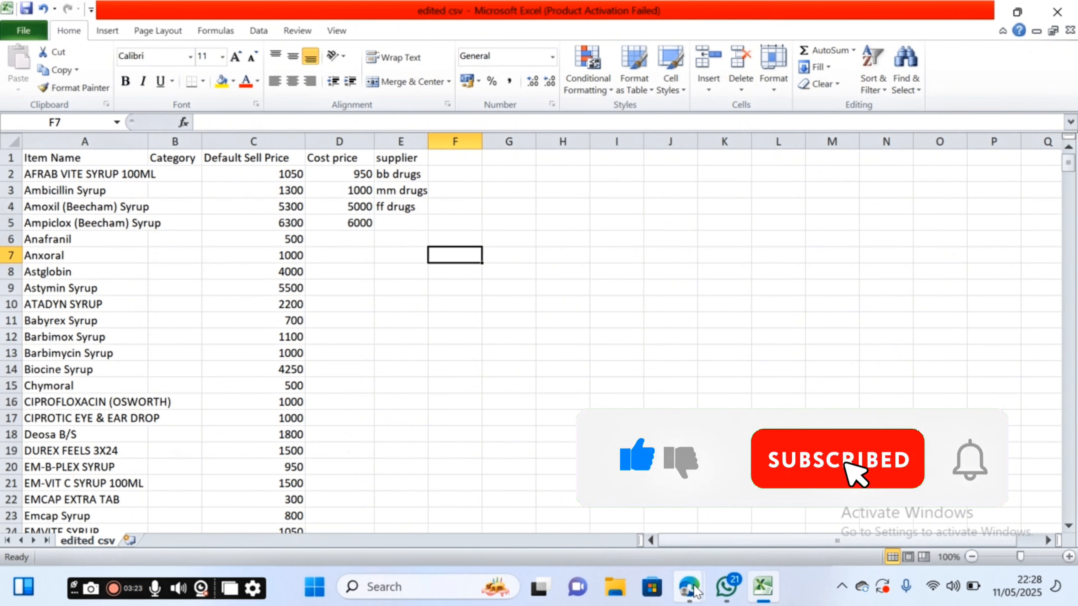
mouse_move(694, 590)
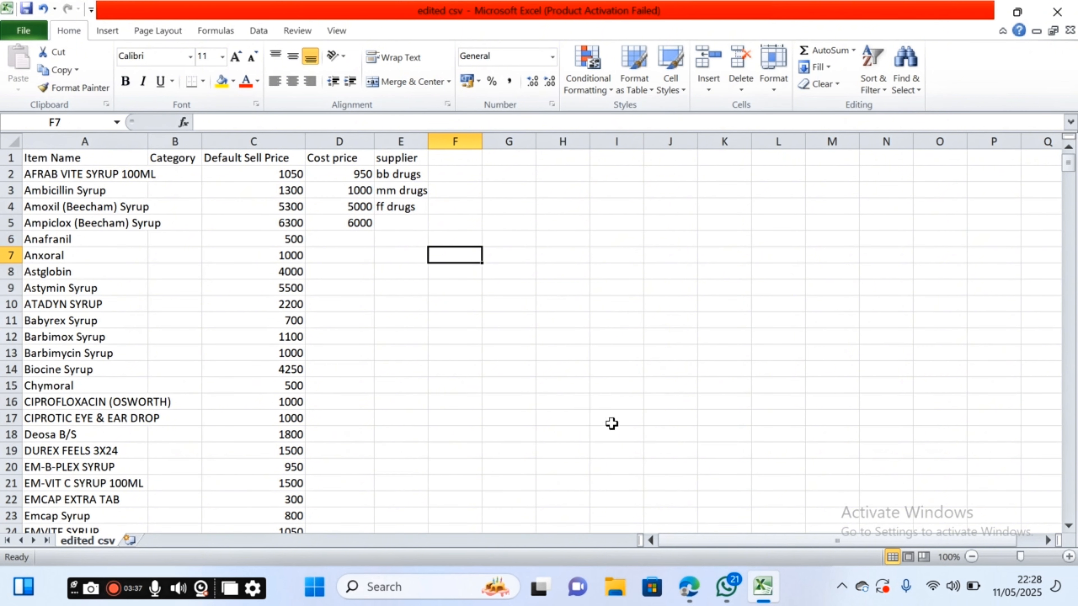
left_click(691, 596)
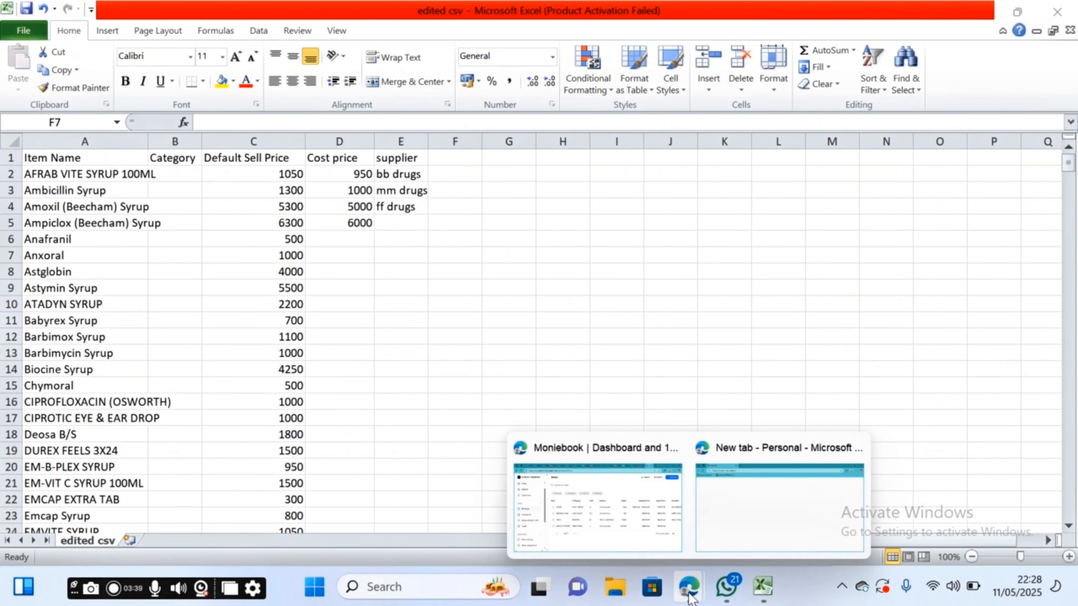
left_click(614, 516)
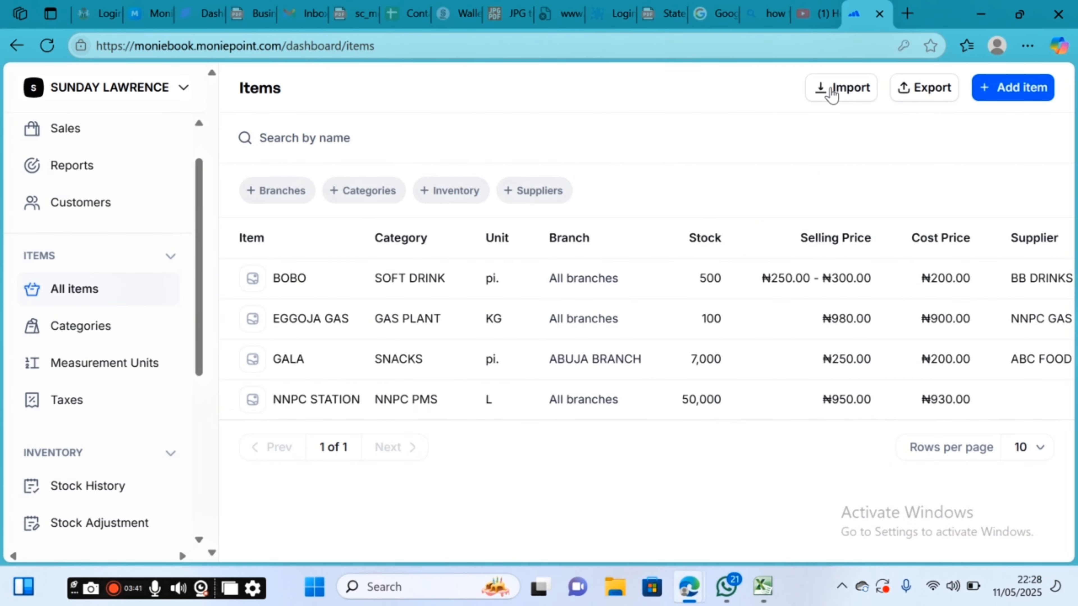
- Upload edited csv.csv from the Desktop as the items import file and continue to column mapping
left_click(833, 89)
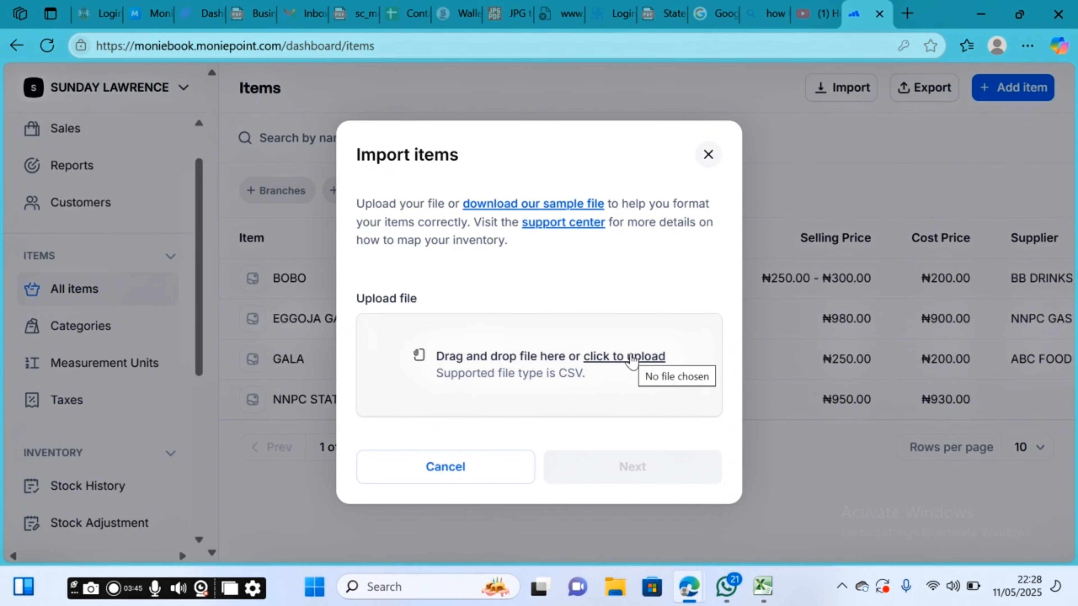
left_click(631, 358)
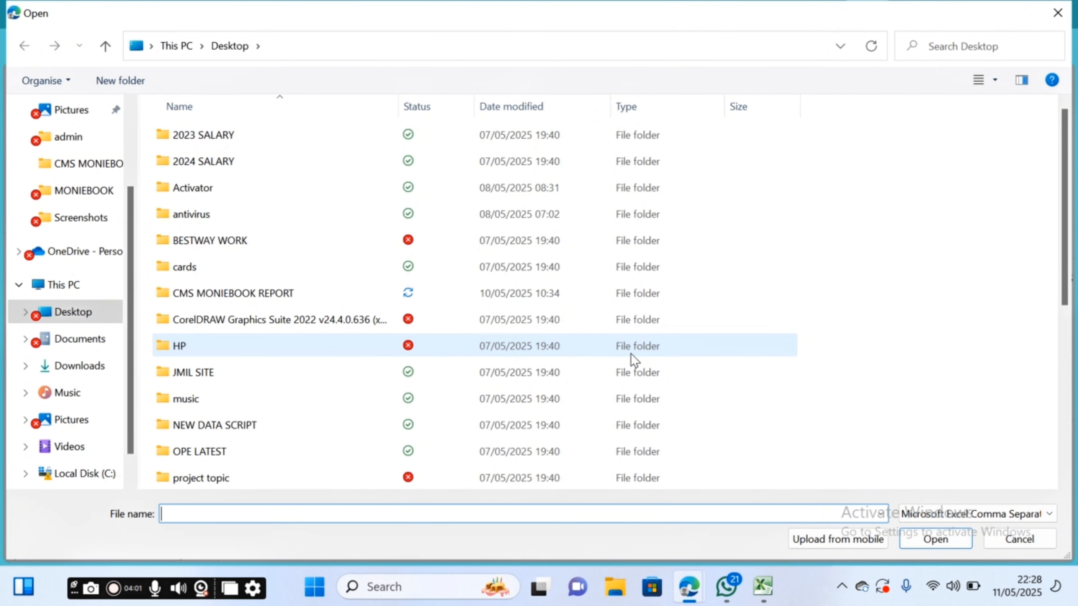
scroll(1058, 284, "down", 5)
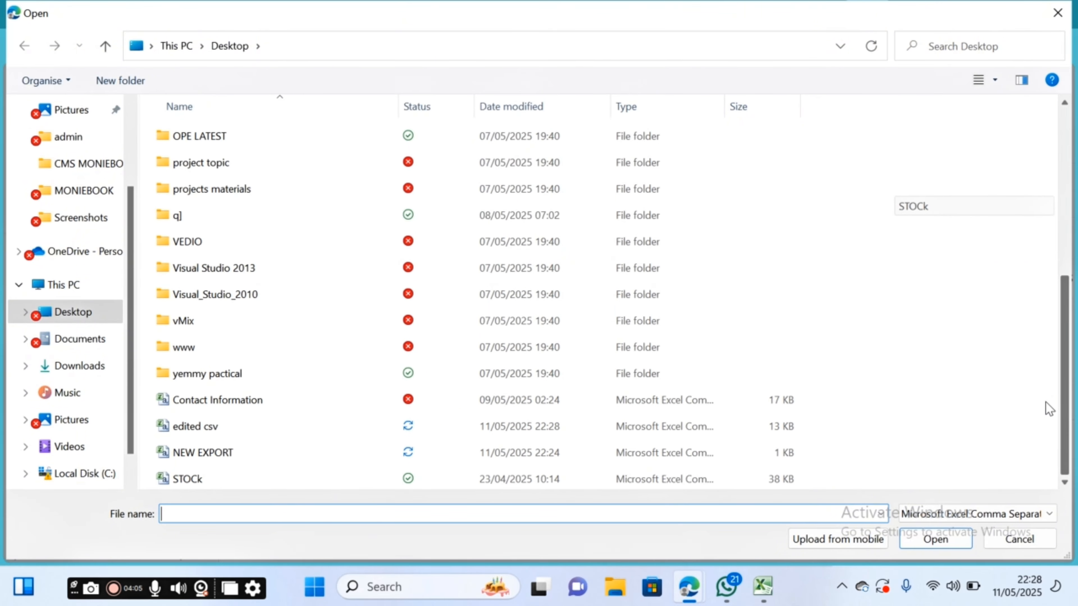
double_click(226, 429)
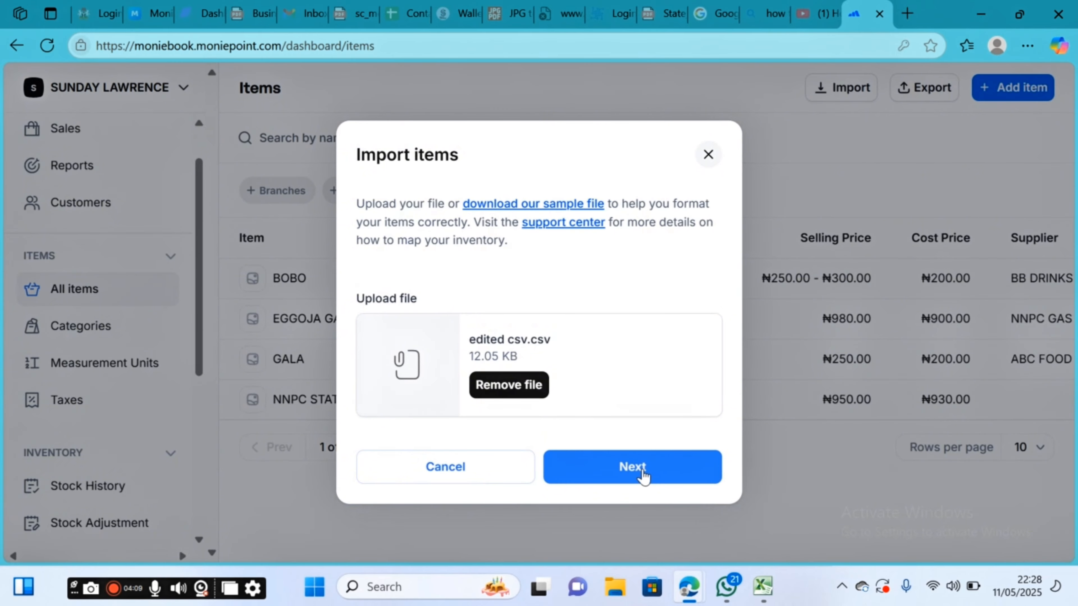
left_click(643, 475)
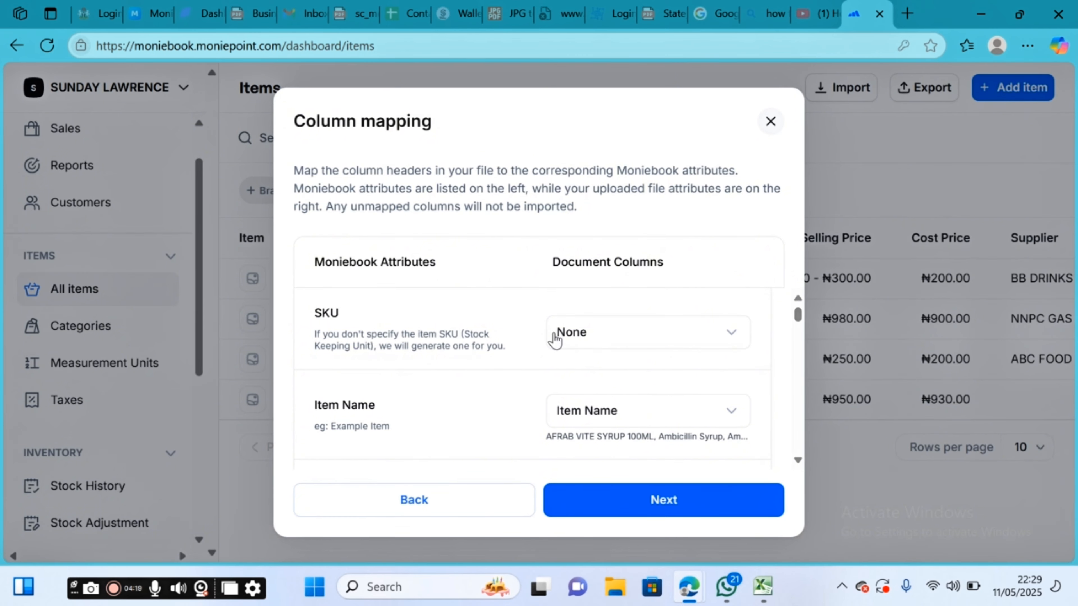
- Leave SKU unmapped and map the Item Name attribute to the file's Item Name column, checking it against the headers in the Excel sheet
left_click(713, 340)
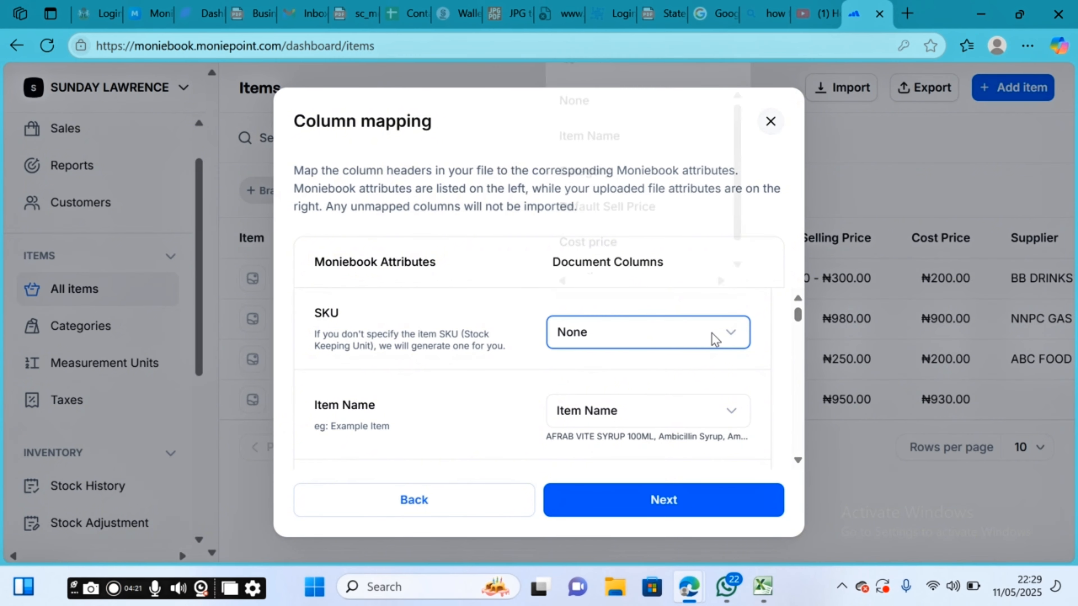
left_click(715, 339)
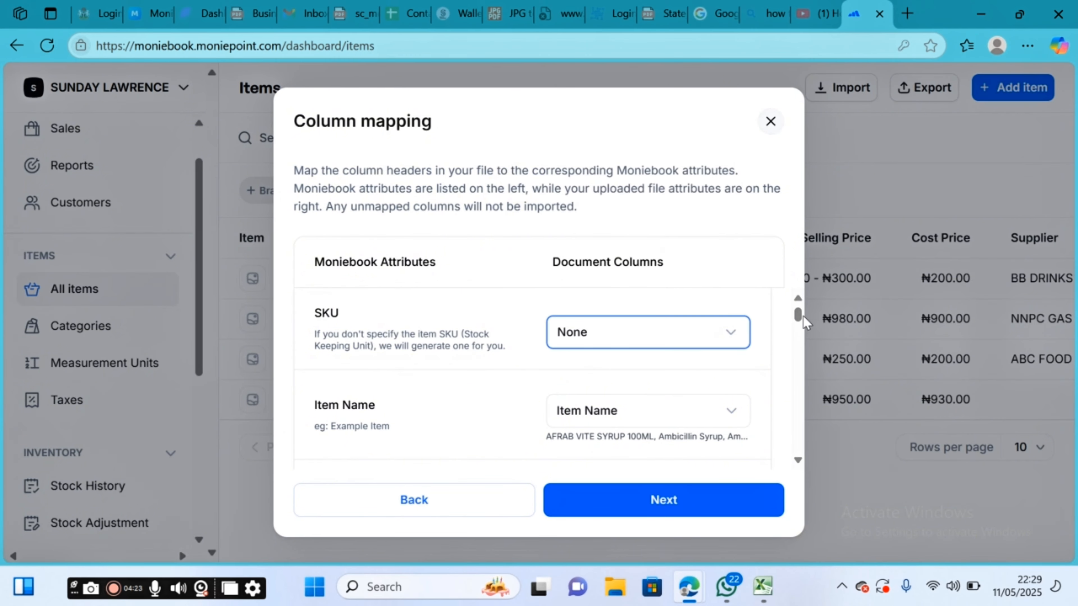
left_click_drag(798, 318, 799, 324)
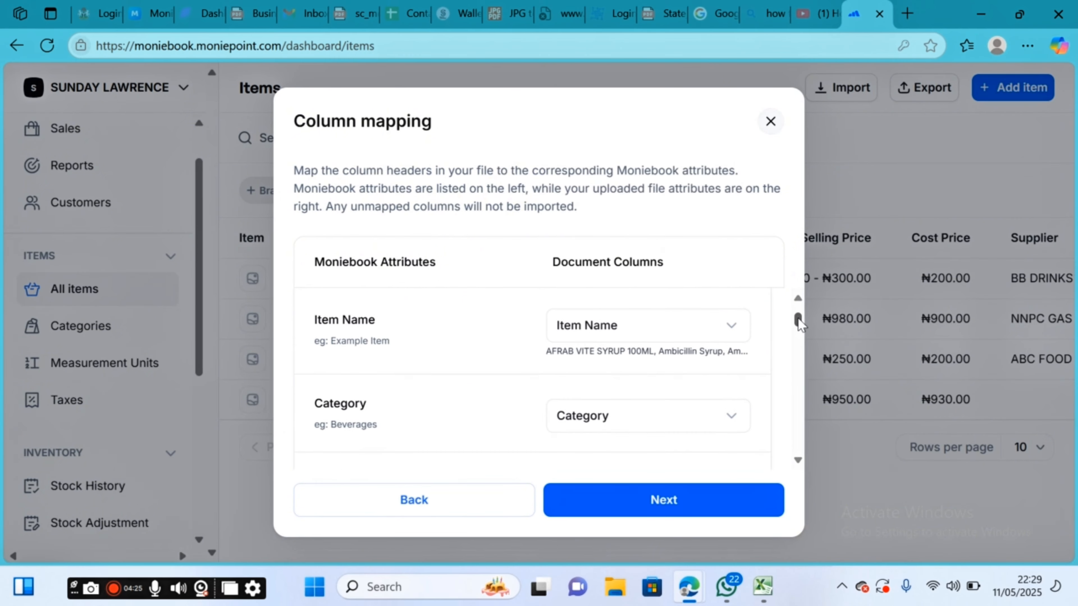
left_click(667, 337)
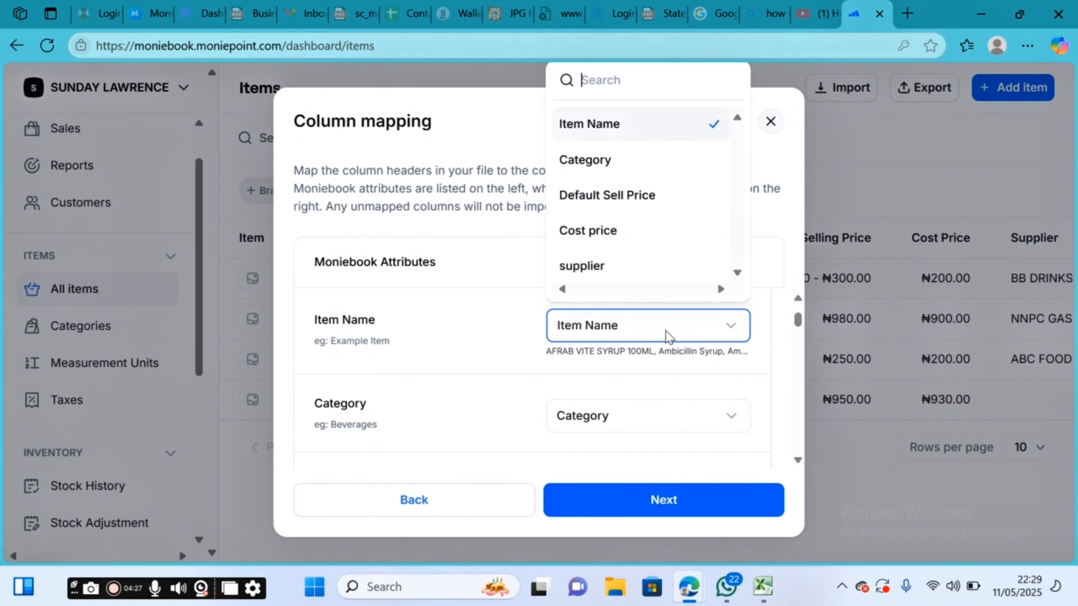
left_click(762, 585)
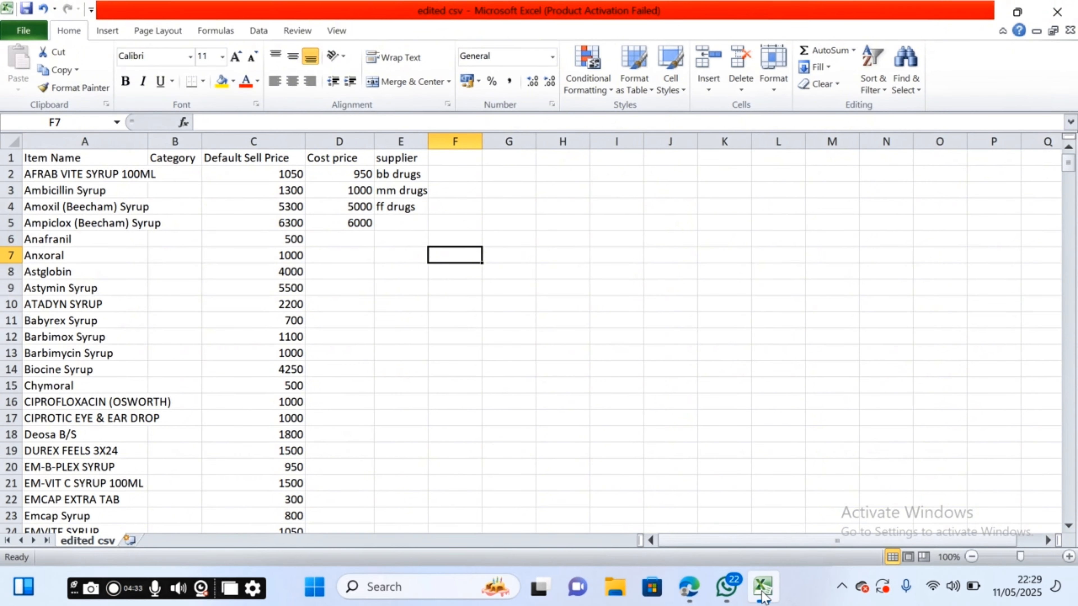
left_click(697, 591)
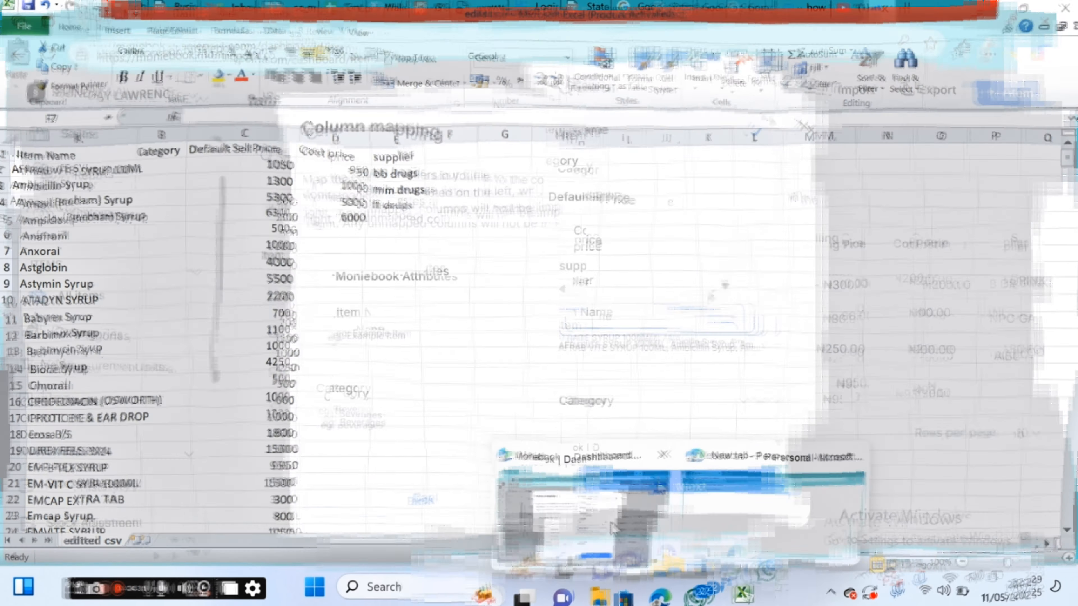
left_click(610, 127)
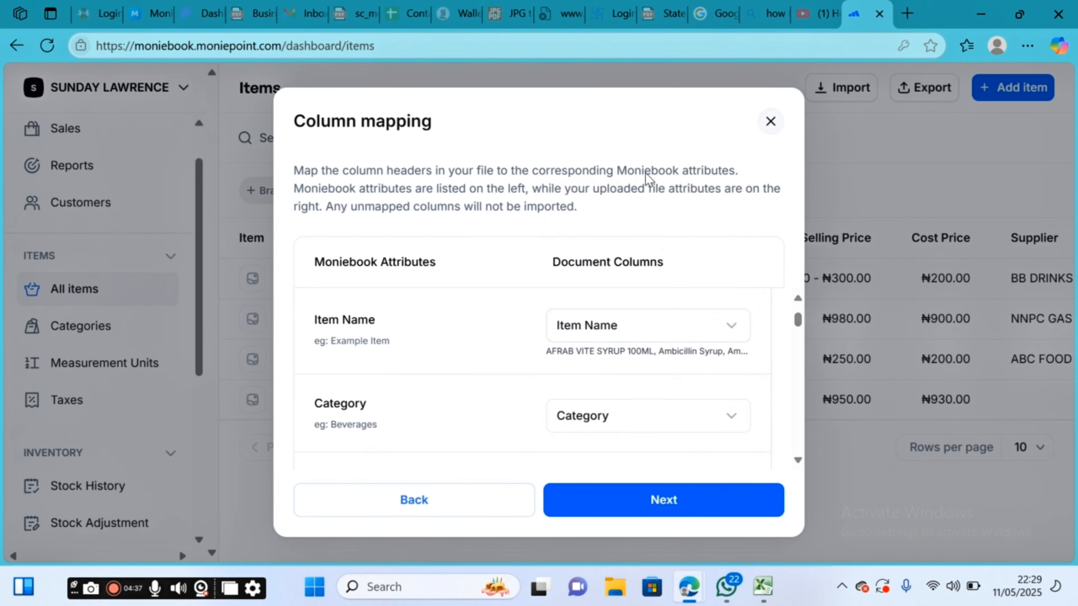
- Map the Default Sell Price attribute to the file's Default Sell Price column
scroll(796, 462, "down", 3)
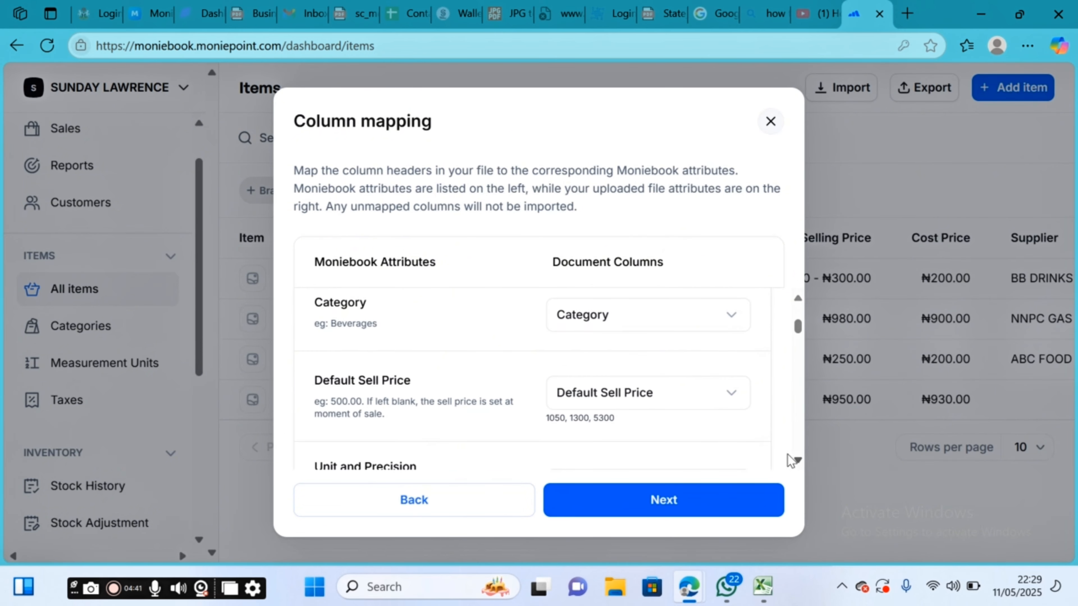
left_click(696, 399)
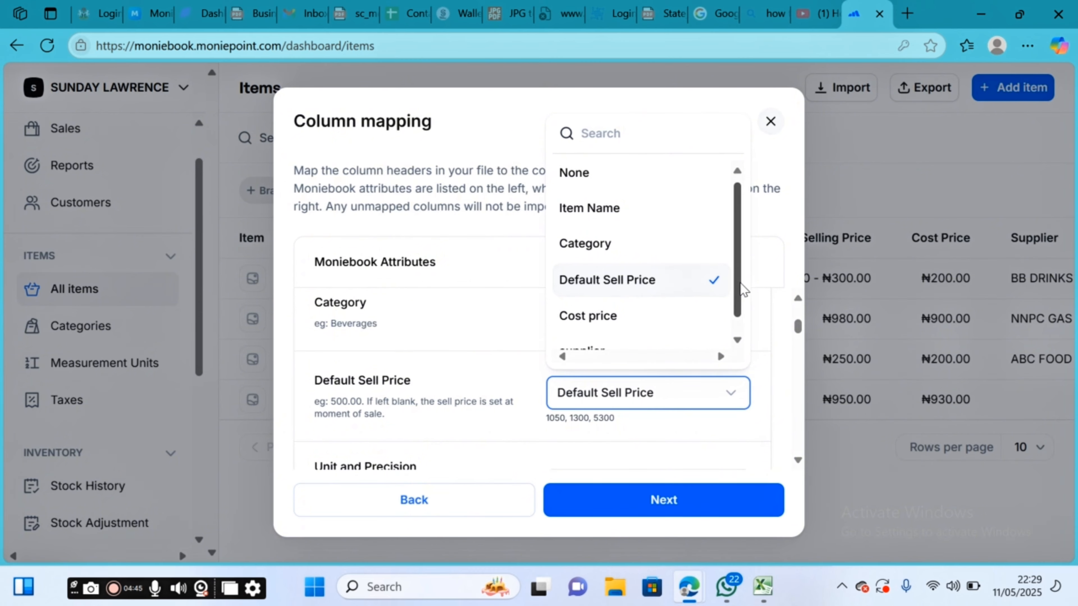
left_click_drag(744, 284, 731, 241)
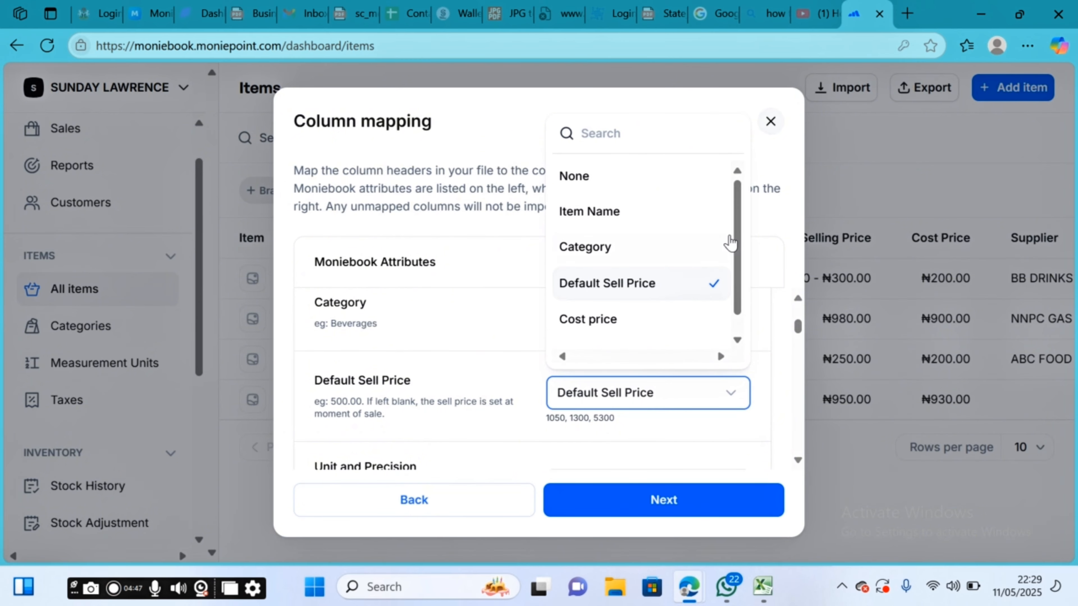
left_click(632, 291)
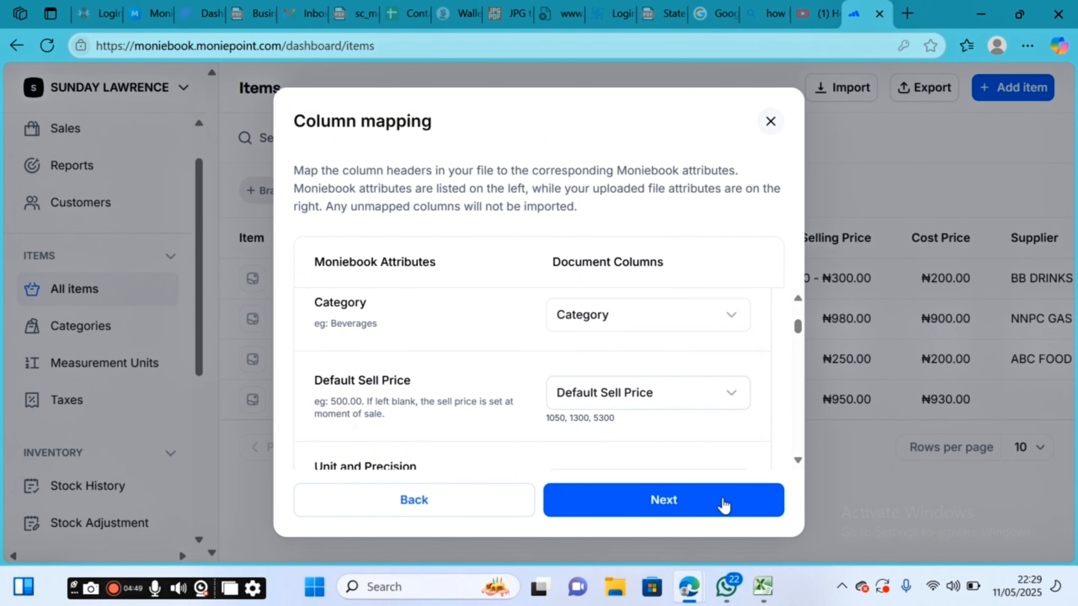
- Check the column headers of edited csv in Excel, then return to the Moniebook column mapping in Edge
left_click(761, 597)
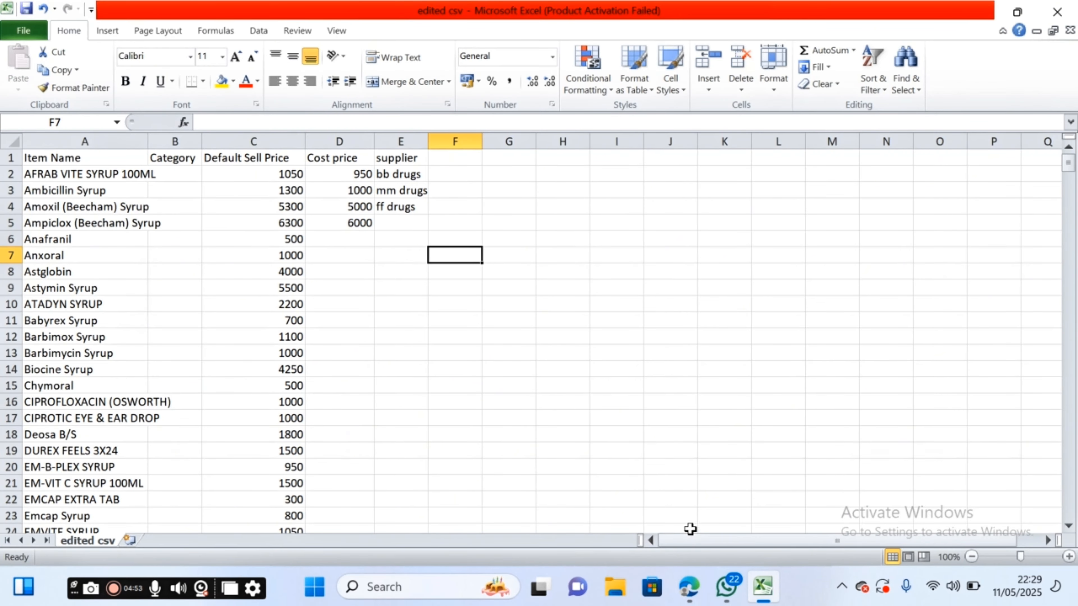
mouse_move(690, 596)
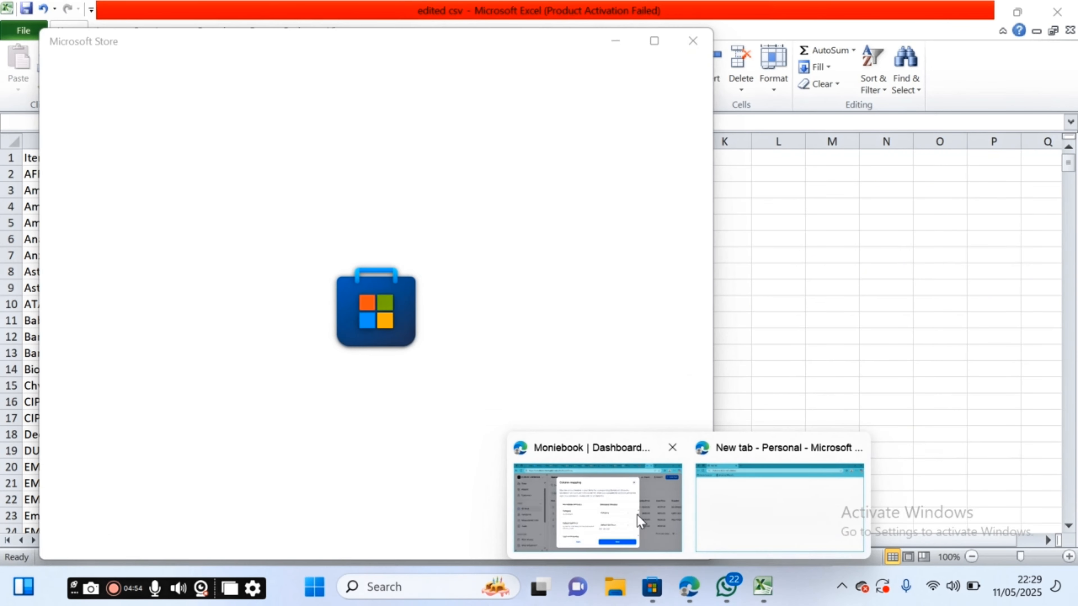
left_click(662, 499)
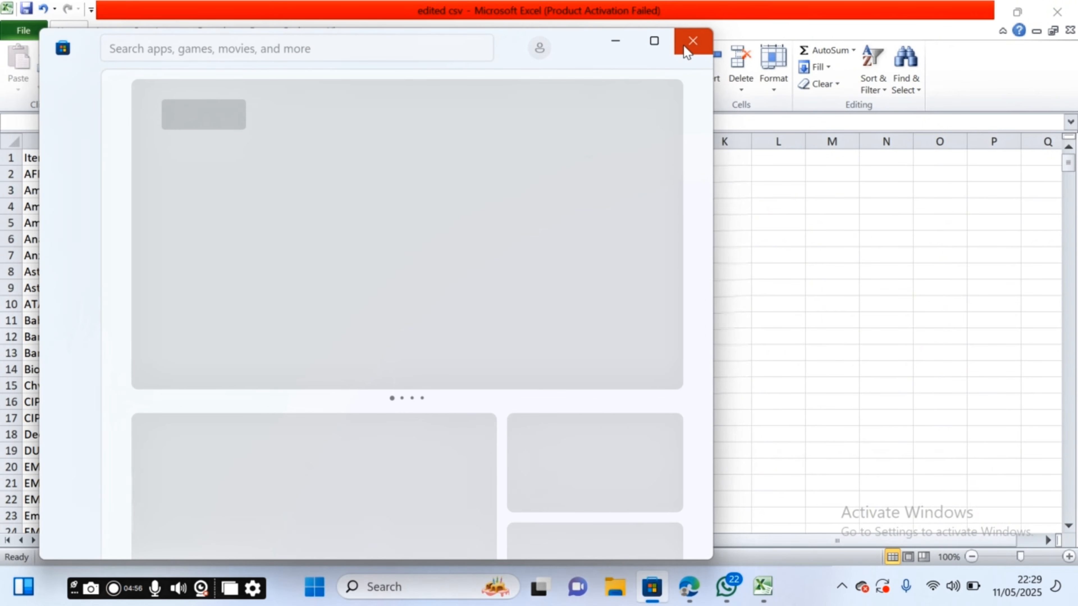
left_click(692, 40)
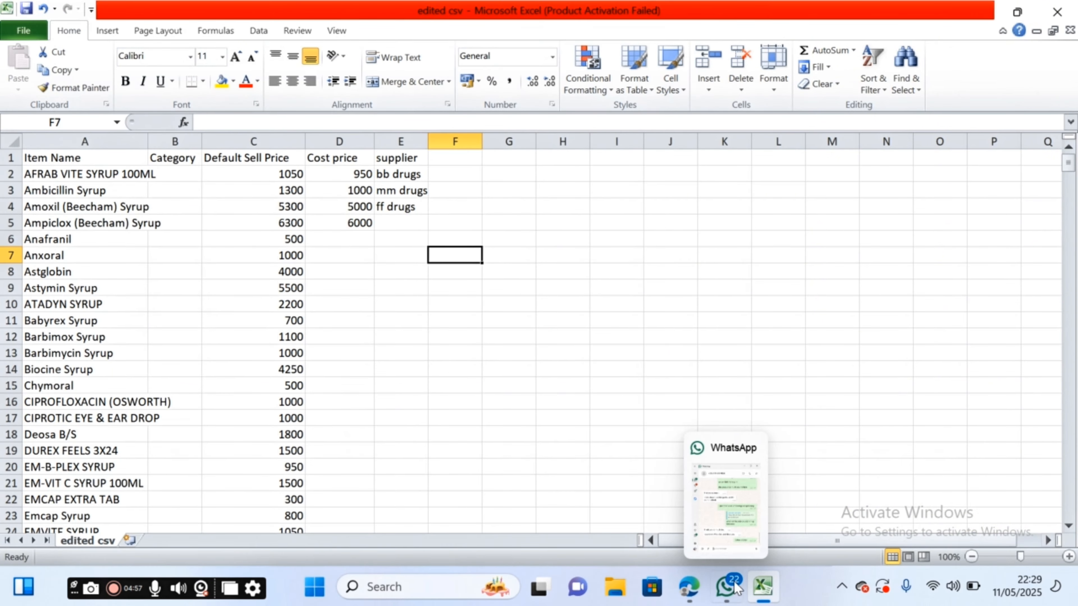
mouse_move(688, 588)
left_click(635, 530)
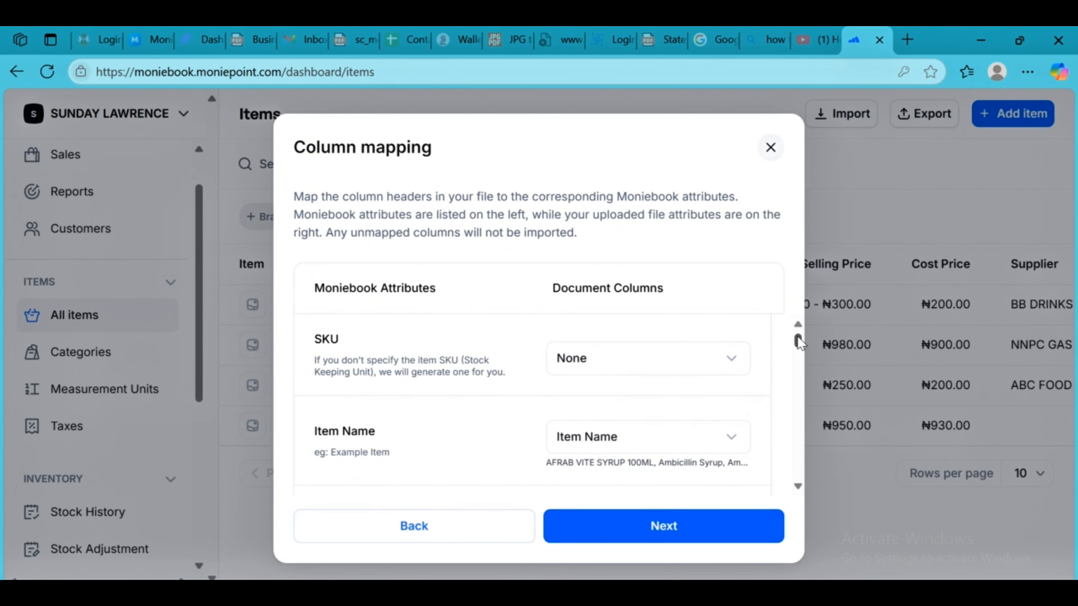
- Review the attribute mappings, submit them for import and dismiss the WhatsApp notification
left_click_drag(797, 338, 797, 339)
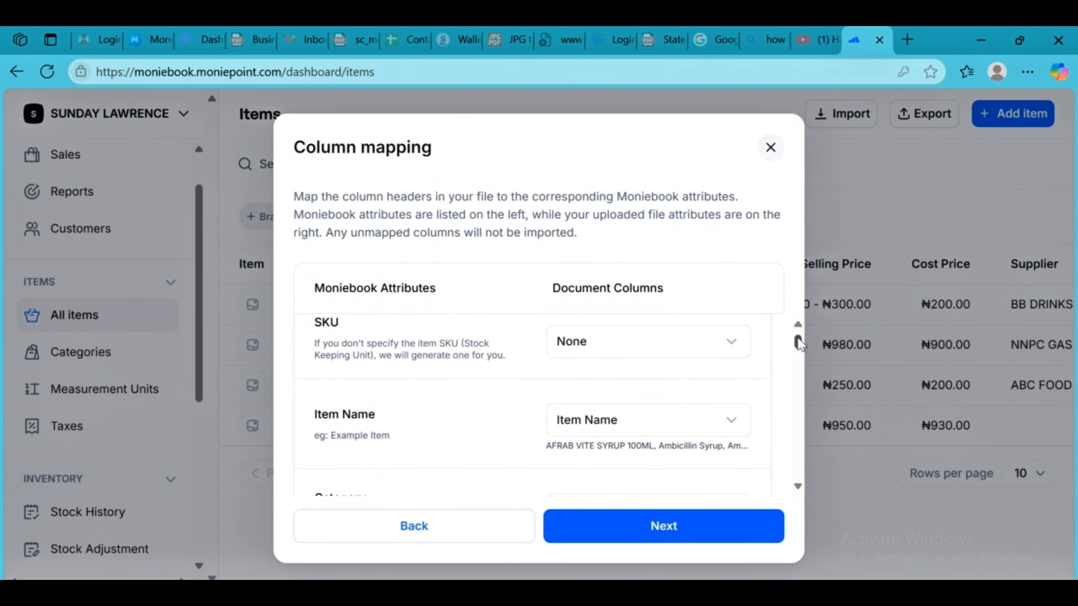
scroll(797, 339, "down", 6)
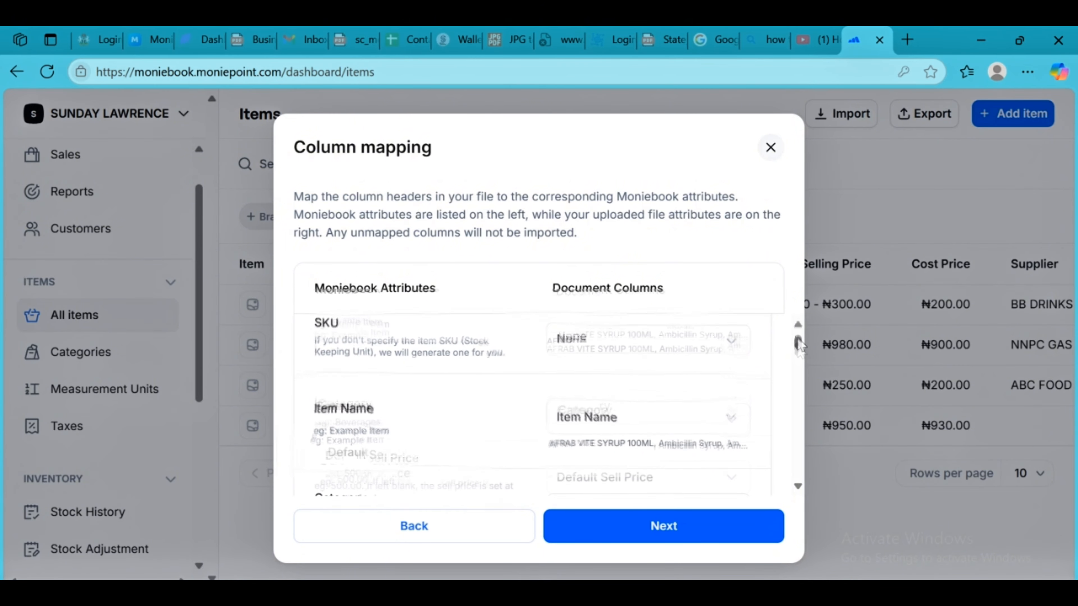
left_click(671, 527)
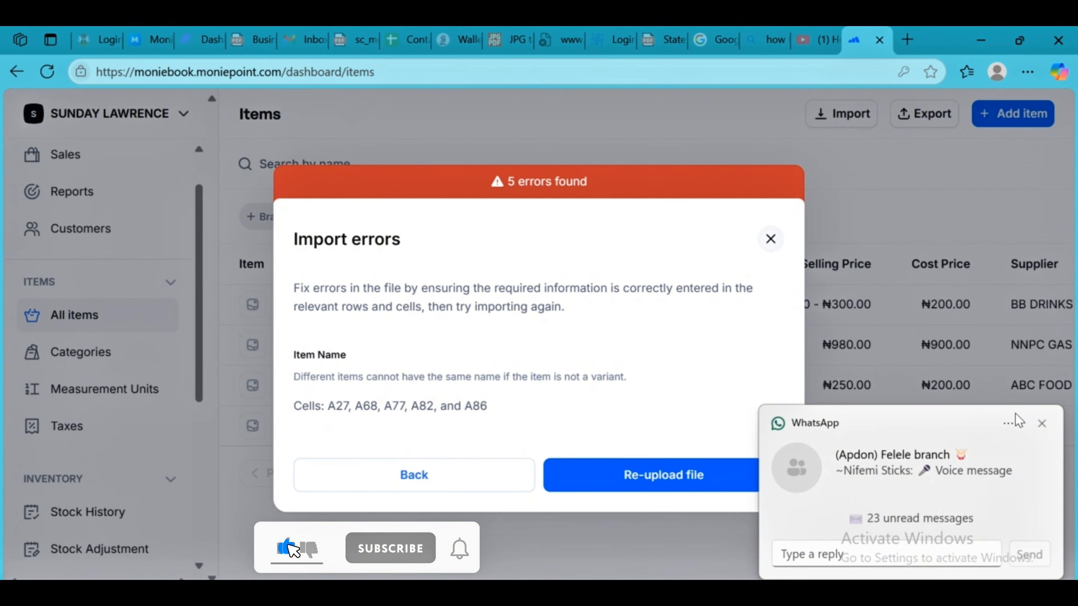
left_click(1042, 424)
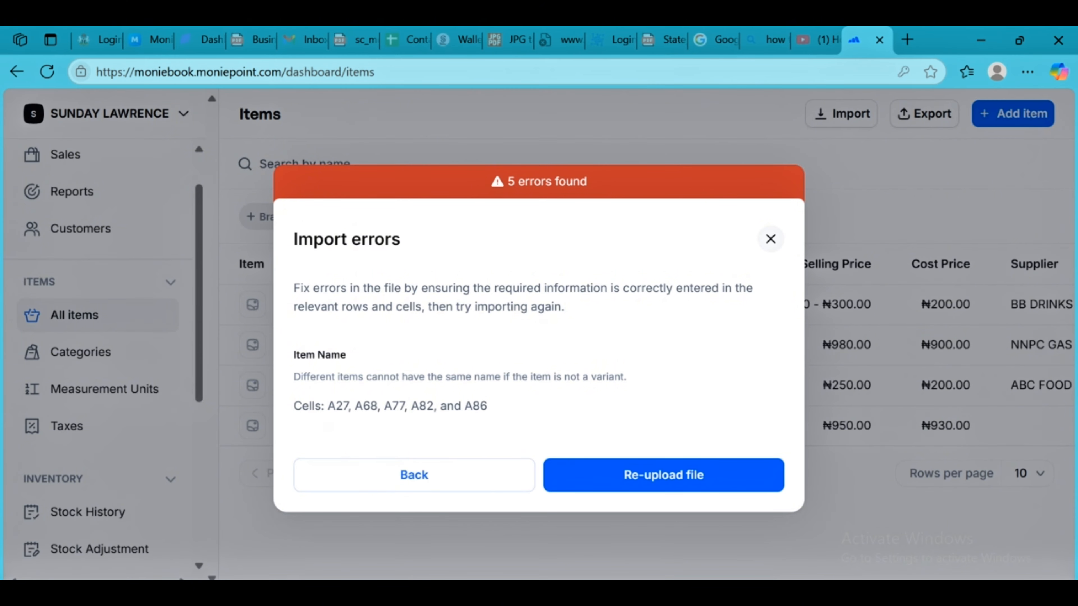
- Switch to the edited csv sheet in Excel and rename the duplicate Pyrantrin item in A68 as "Pyrantrin 1"
left_click(764, 518)
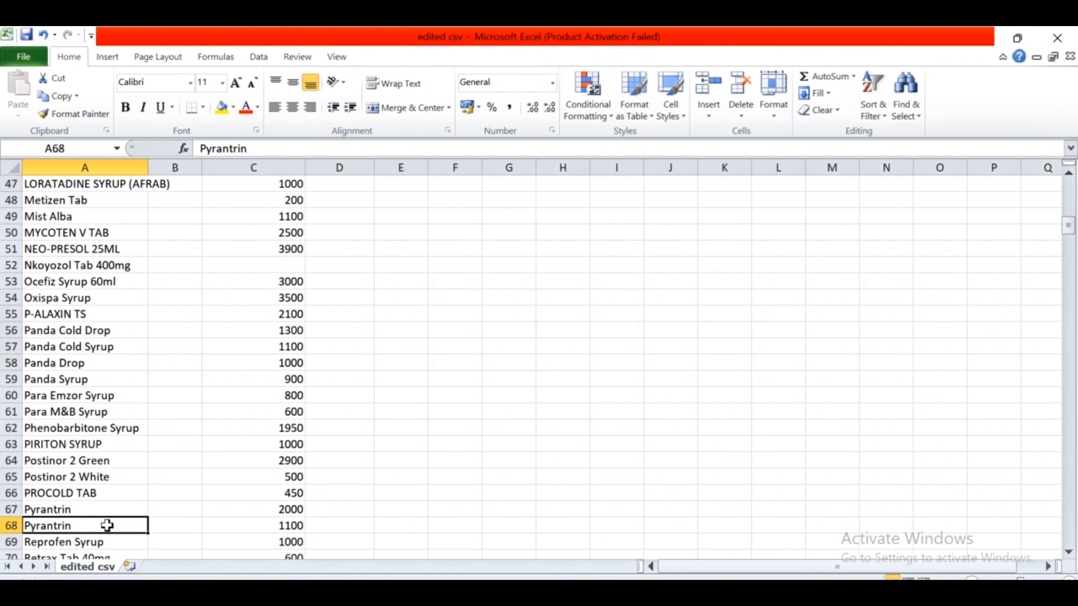
left_click(93, 510)
key("Down")
key("Up")
key("Down")
key("Up")
key("Down")
double_click(89, 526)
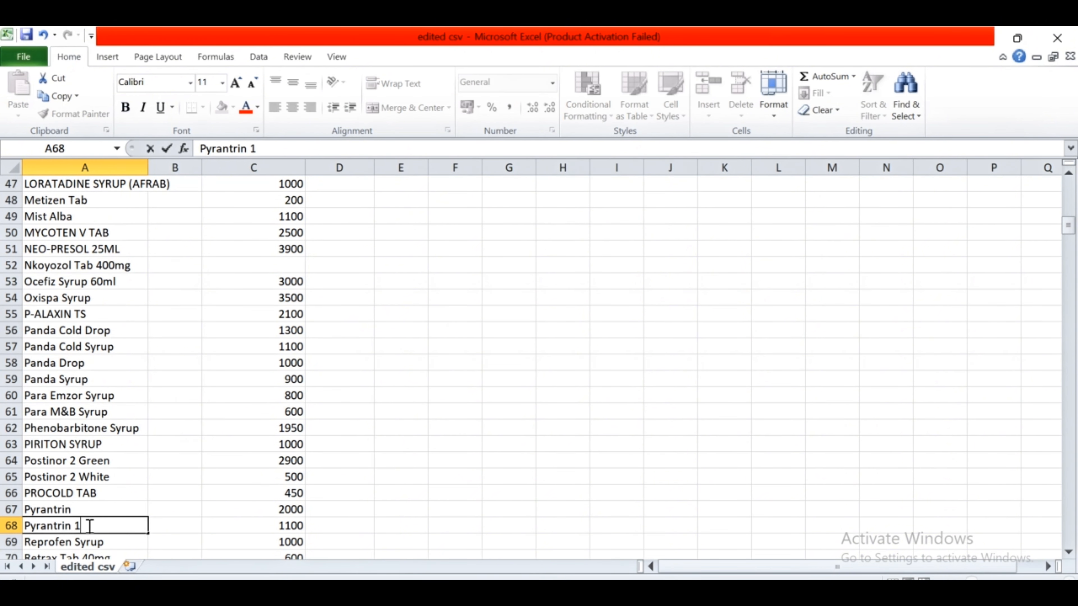
left_click(187, 525)
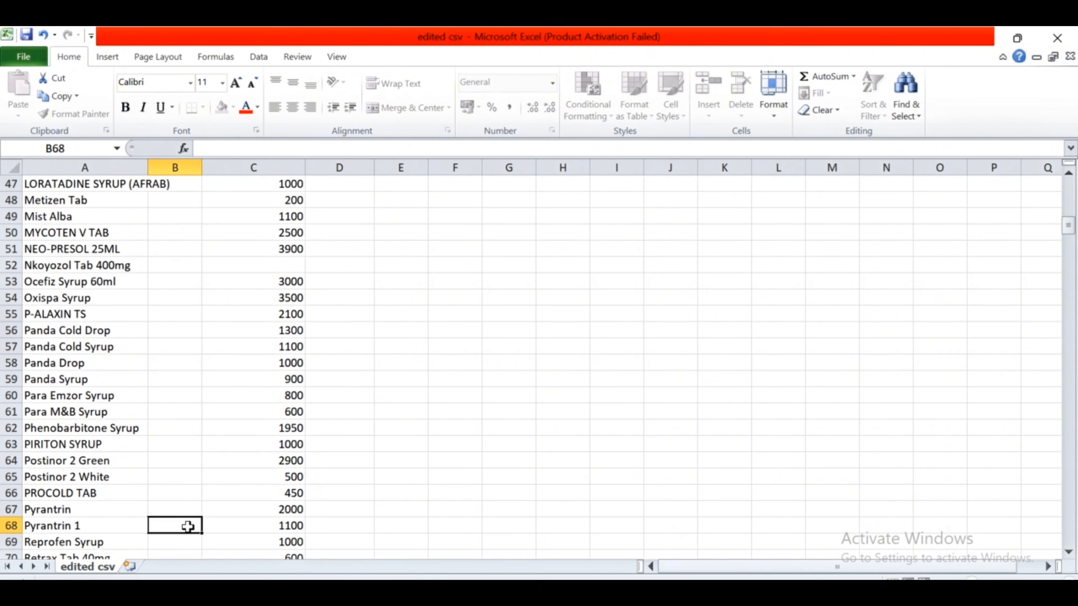
- Add "1" to the name of the duplicate Emzolyn item in A27
key("Up")
key("Up")
key("Up")
key("Up")
key("Up")
key("Up")
key("Up")
key("Up")
key("Up")
key("Up")
key("Up")
key("Up")
key("Up")
key("Up")
key("Up")
key("Up")
key("Up")
key("Up")
key("Up")
key("Up")
key("Up")
key("Up")
key("Up")
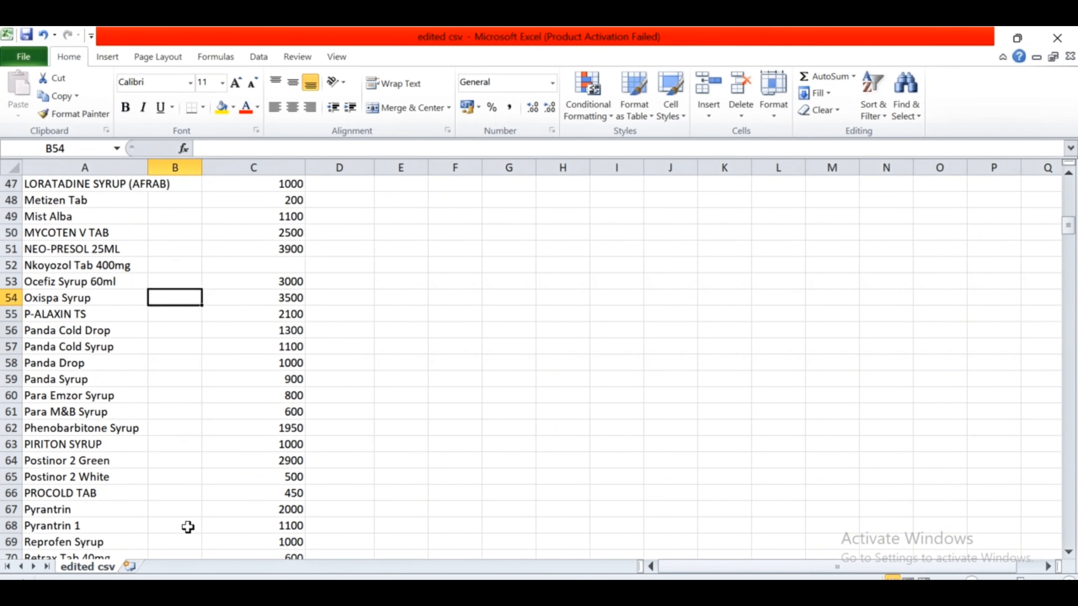
key("Up")
key("Up")
key("Up")
key("Up")
key("Up")
key("Up")
key("Up")
key("Up")
key("Up")
key("Up")
key("Up")
key("Up")
key("Up")
key("Up")
key("Up")
key("Up")
key("Up")
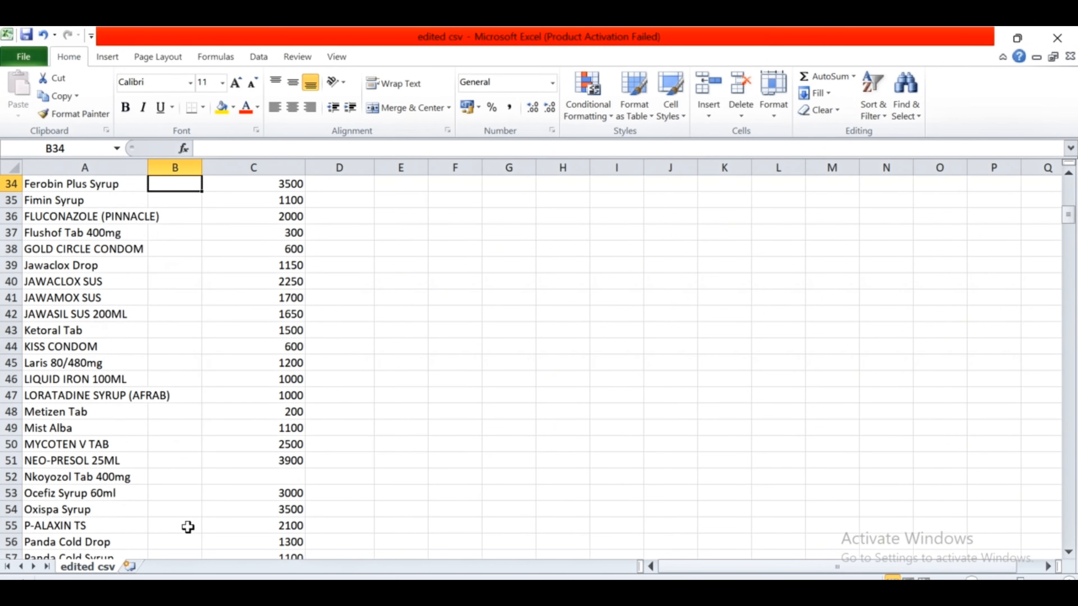
key("Down")
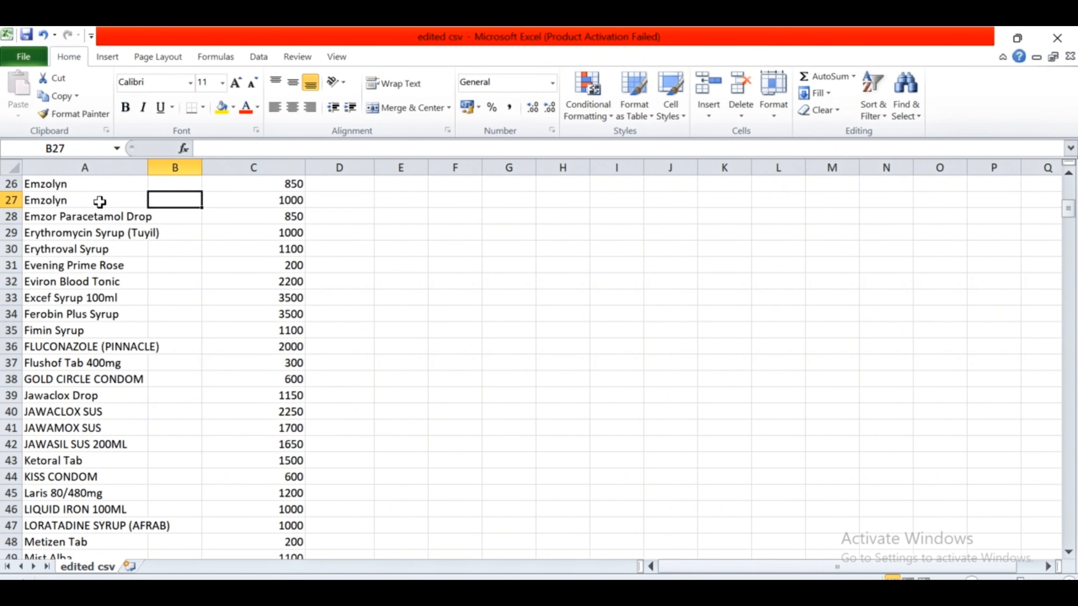
left_click(100, 202)
double_click(99, 201)
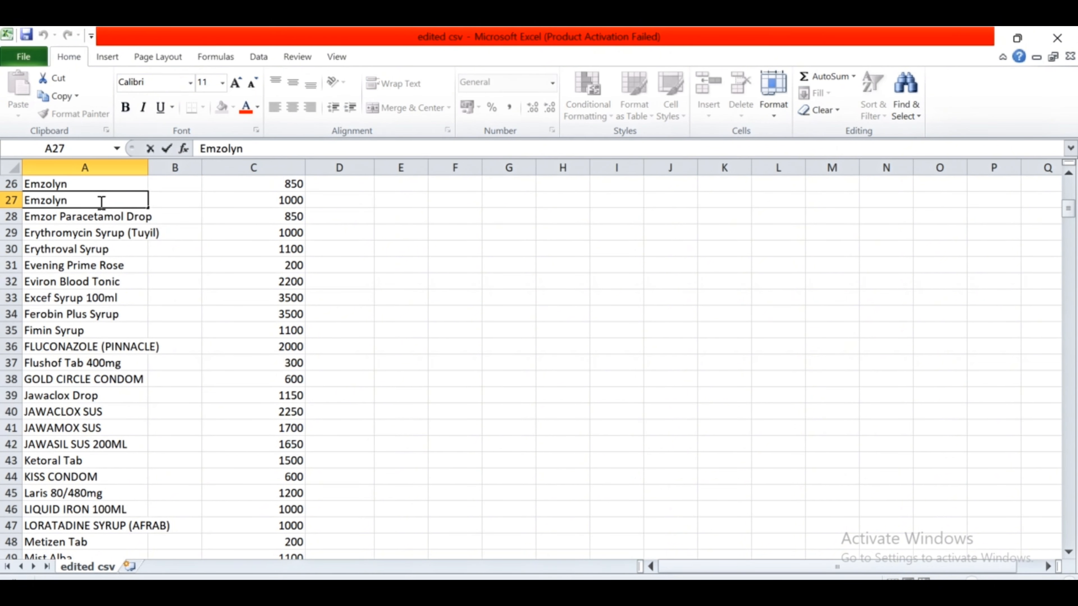
type("1")
left_click(116, 458)
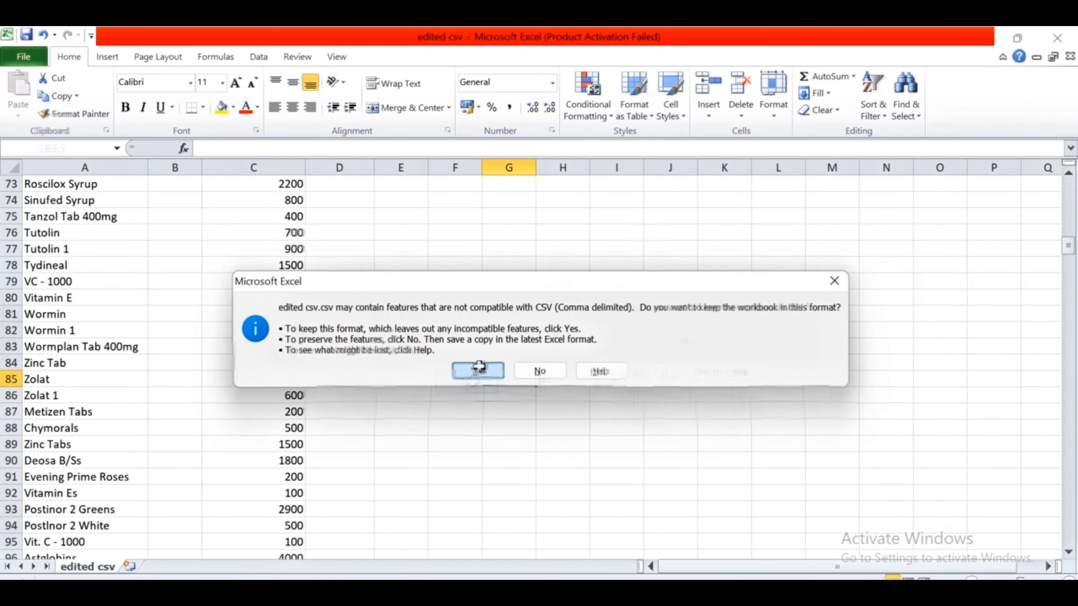
- Save edited csv.csv keeping the CSV format and switch back to the Moniebook import errors in Edge
left_click(478, 369)
mouse_move(682, 574)
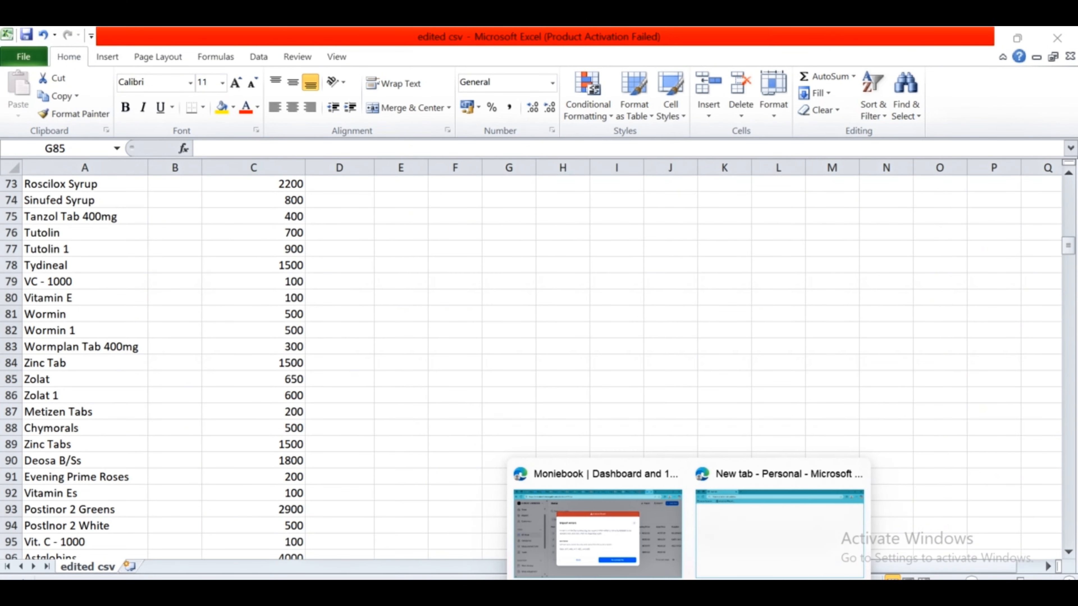
left_click(636, 557)
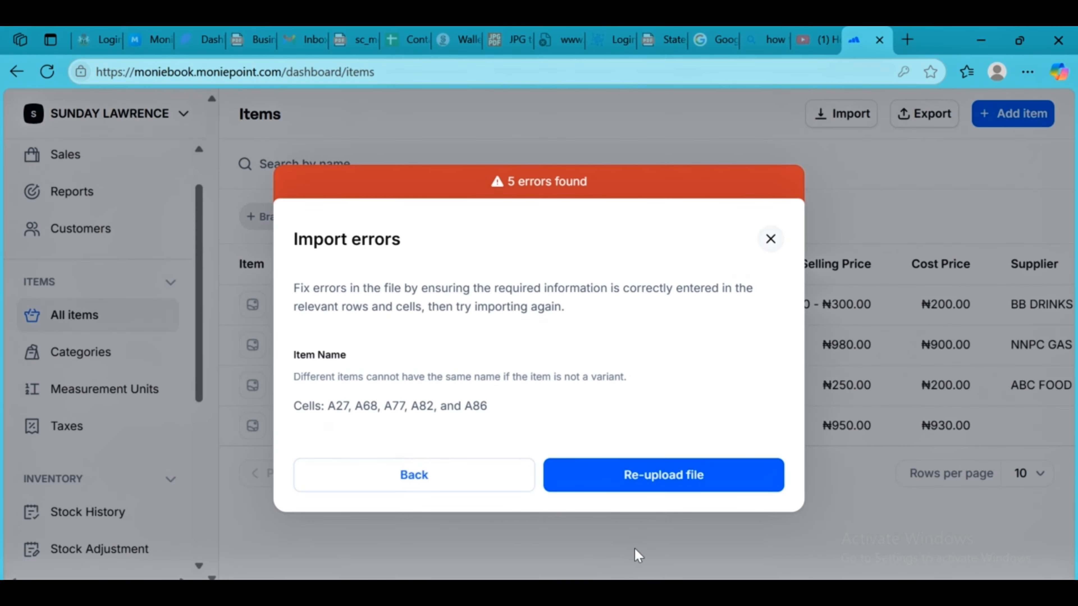
- Re-upload edited csv.csv from the Desktop as the items import file and continue to column mapping
left_click(670, 491)
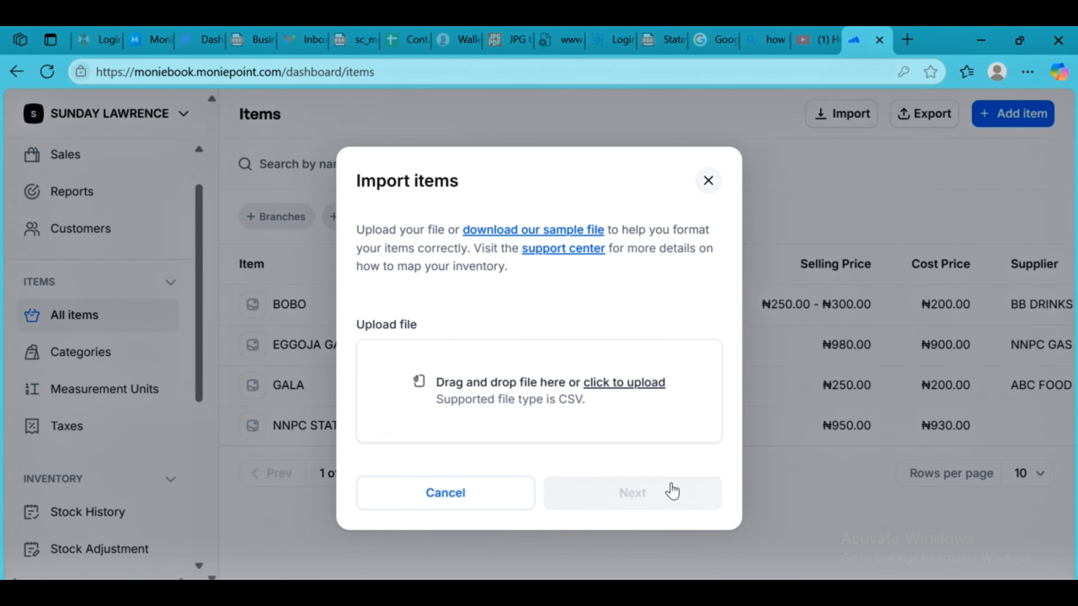
left_click(502, 409)
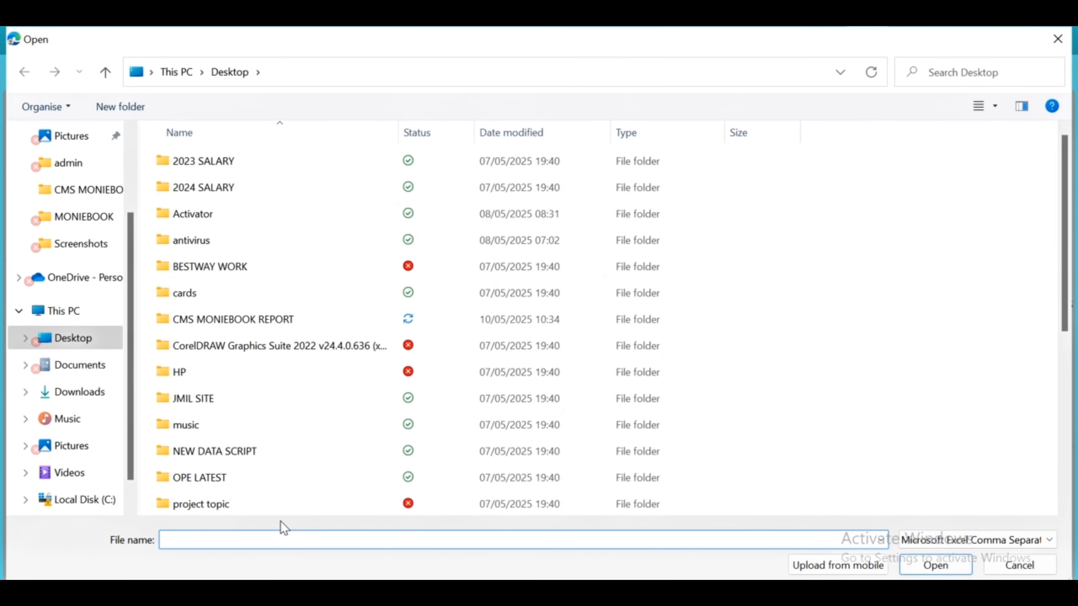
type("ed")
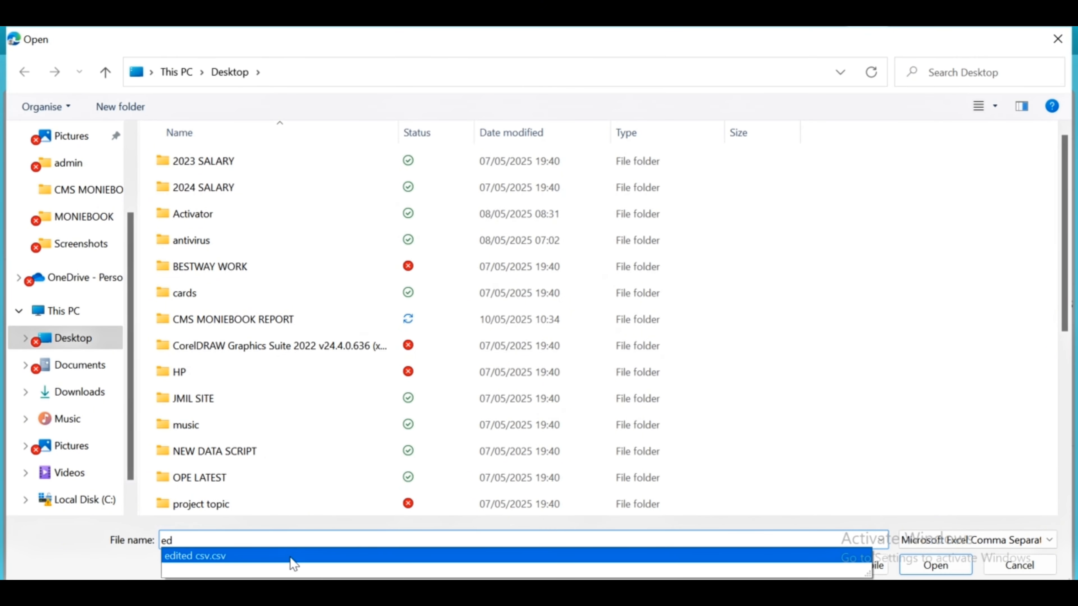
left_click(320, 556)
left_click(908, 565)
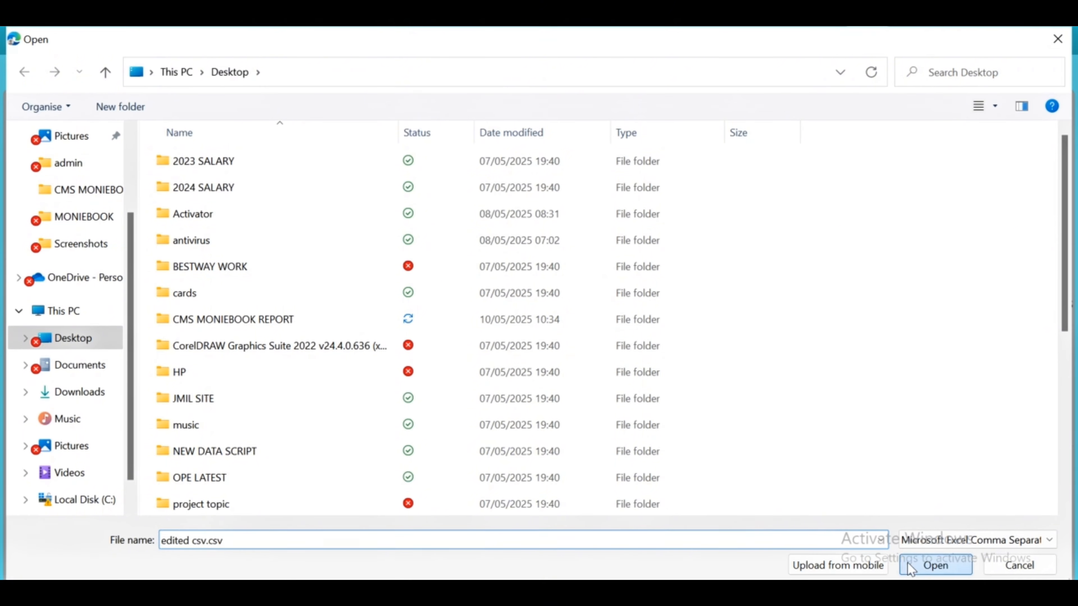
left_click(661, 508)
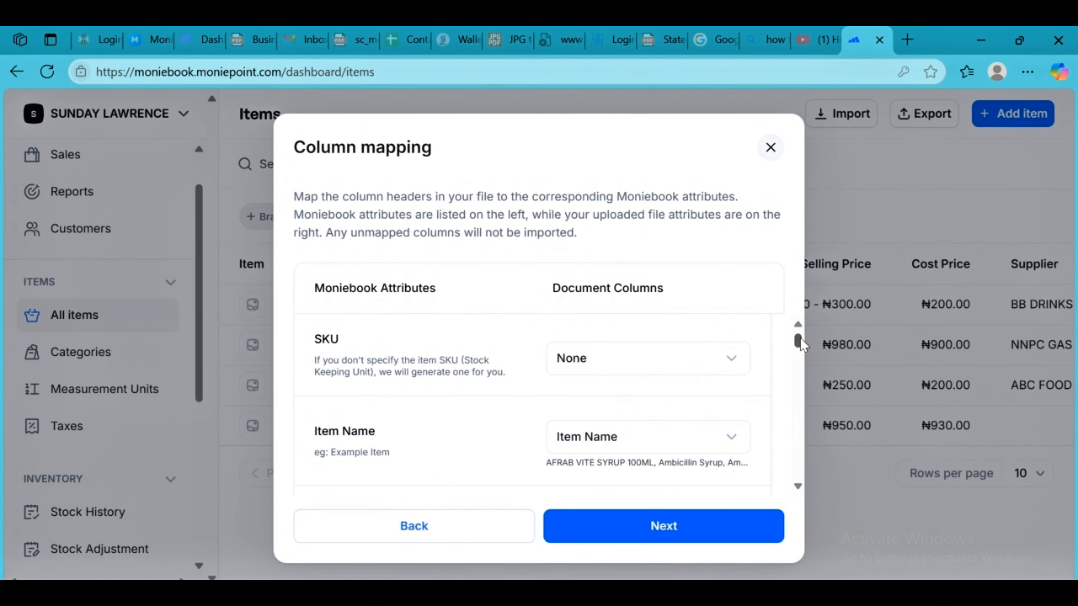
- Keep the Item Name attribute mapped to the file's Item Name column, accept the column mapping and confirm the items upload
left_click(737, 444)
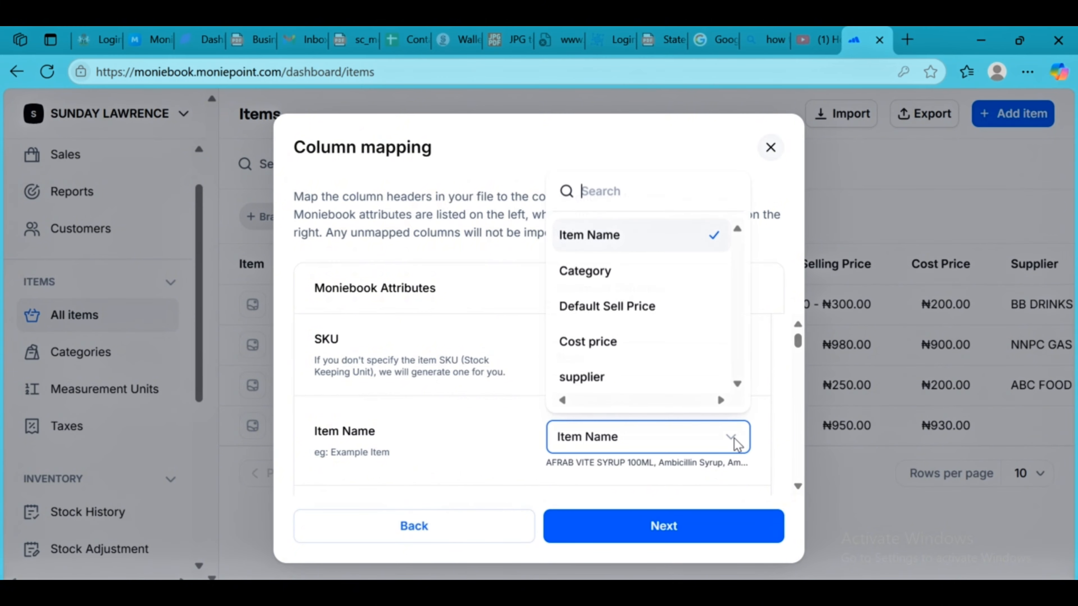
left_click(631, 242)
scroll(792, 483, "down", 5)
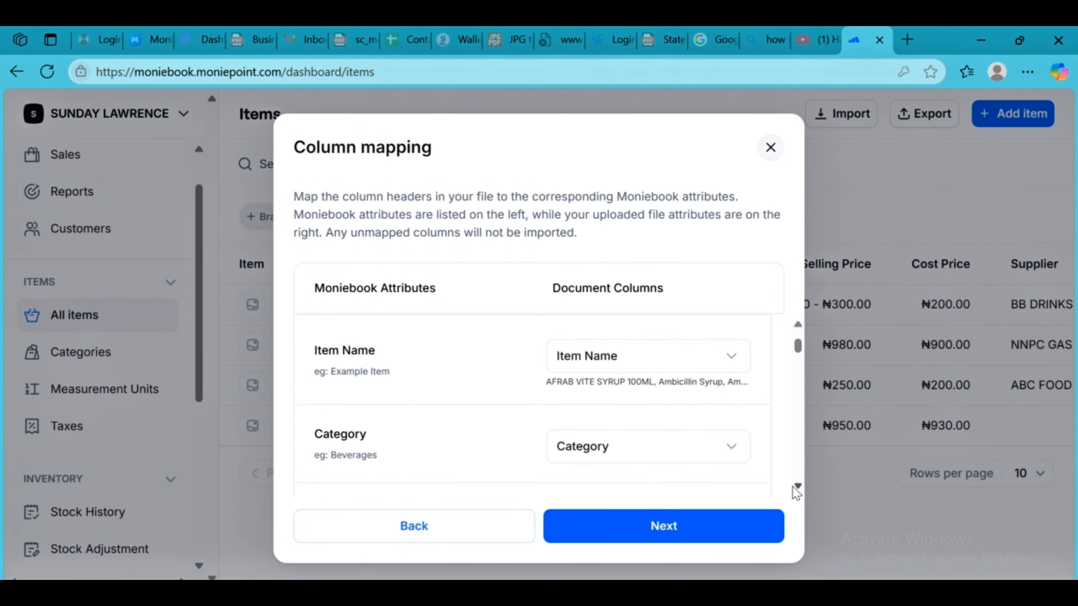
scroll(796, 492, "down", 3)
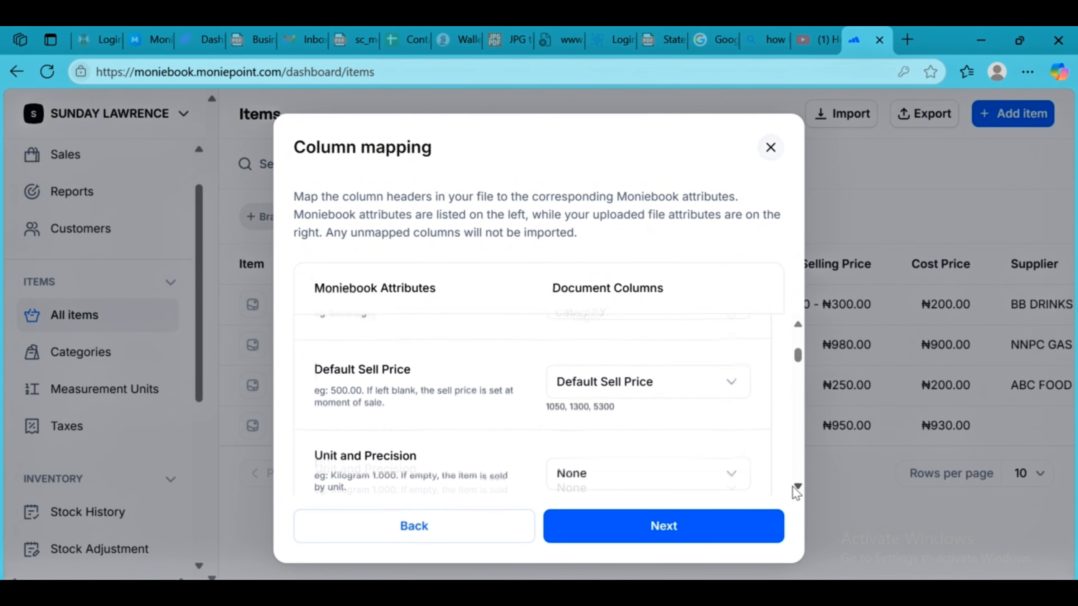
scroll(796, 492, "down", 2)
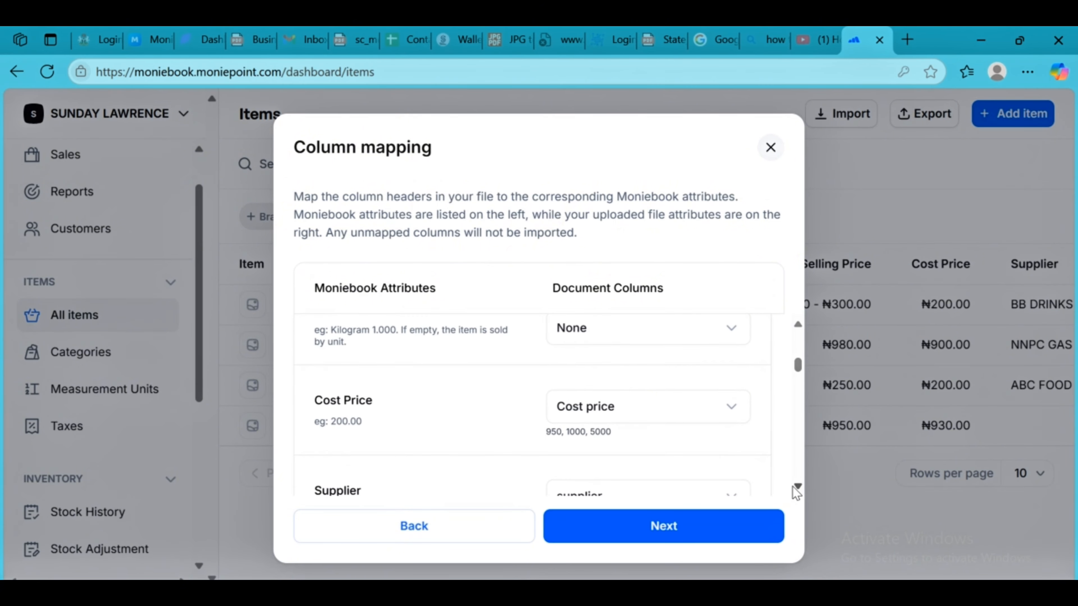
left_click(677, 539)
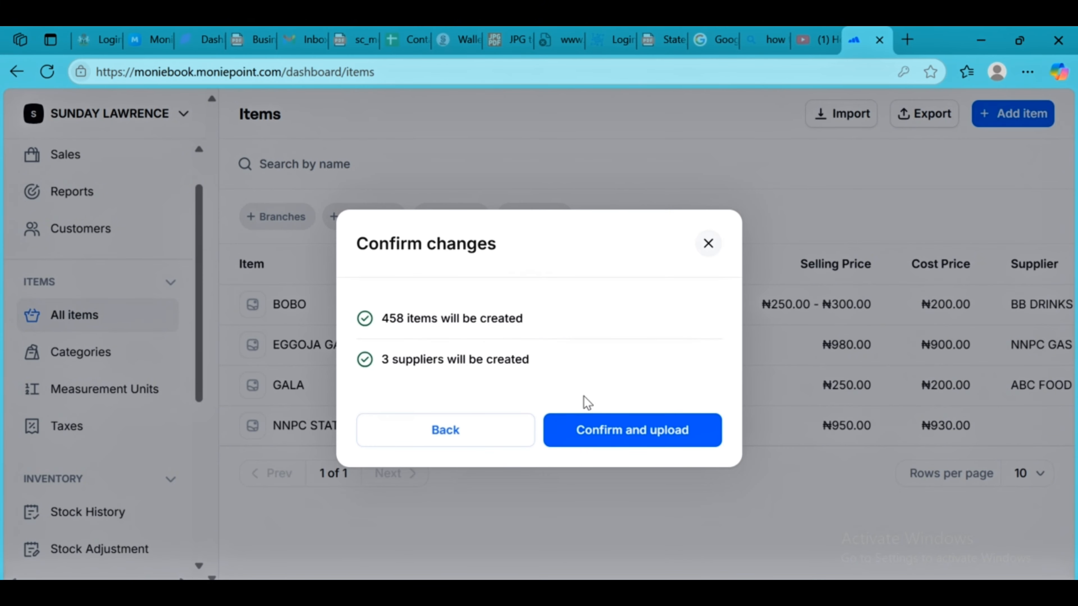
left_click(606, 437)
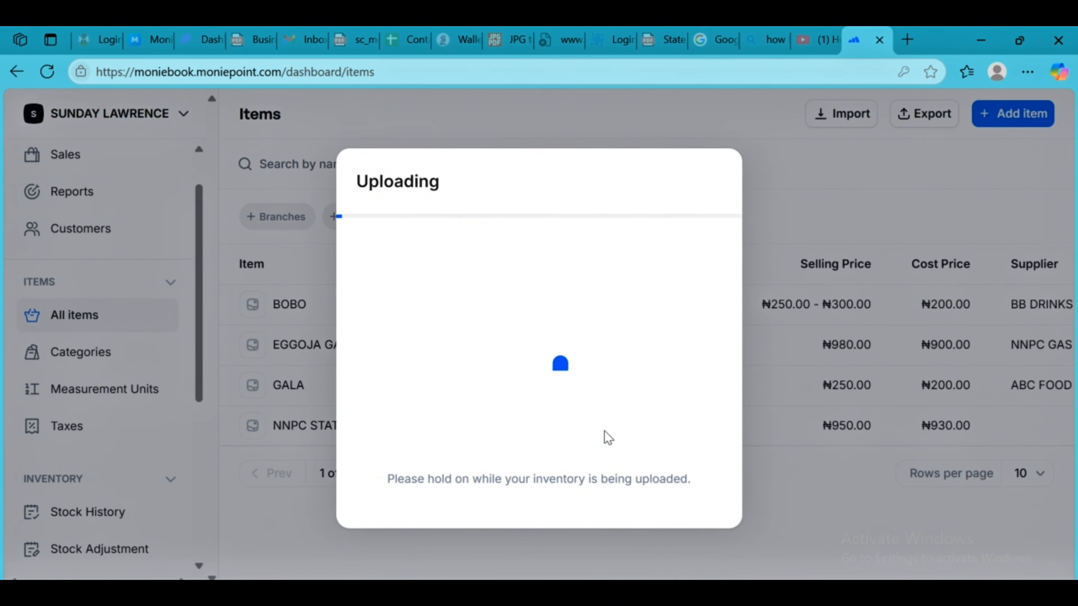